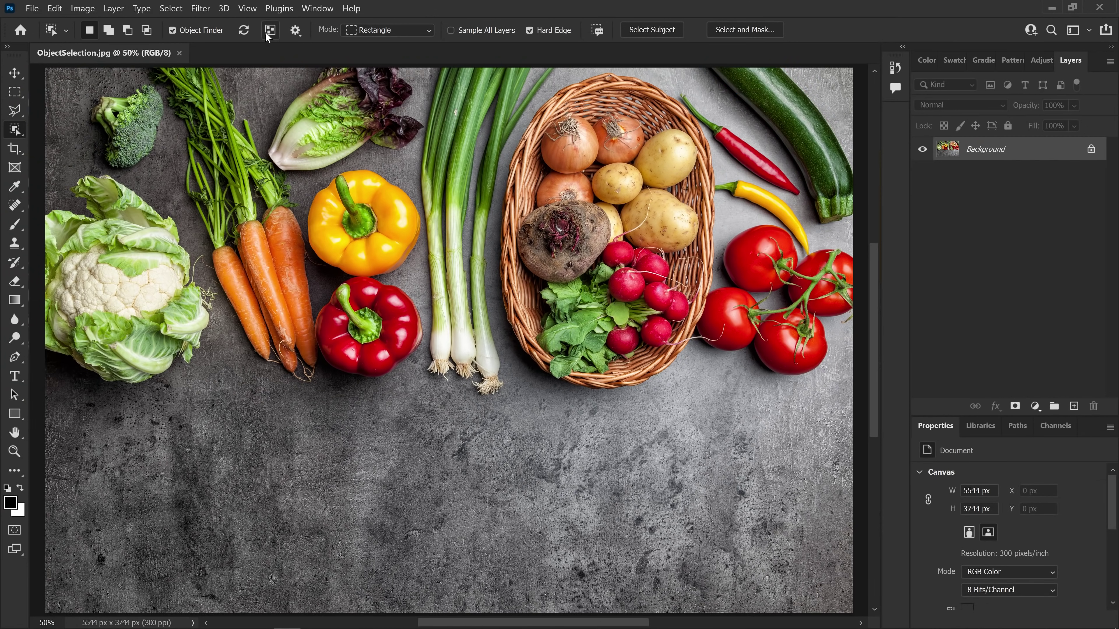
Step: Show all detected objects, switch Object Finder to Manual Refresh, and refresh the detection
{"action": "left_click", "coordinate": [268, 29]}
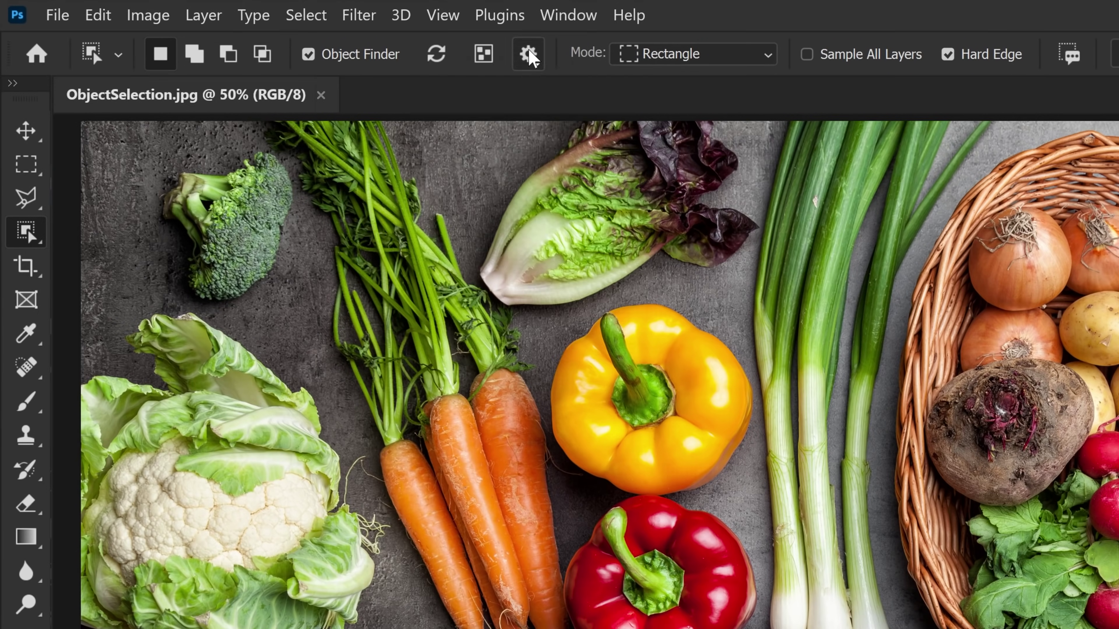
{"action": "left_click", "coordinate": [295, 29]}
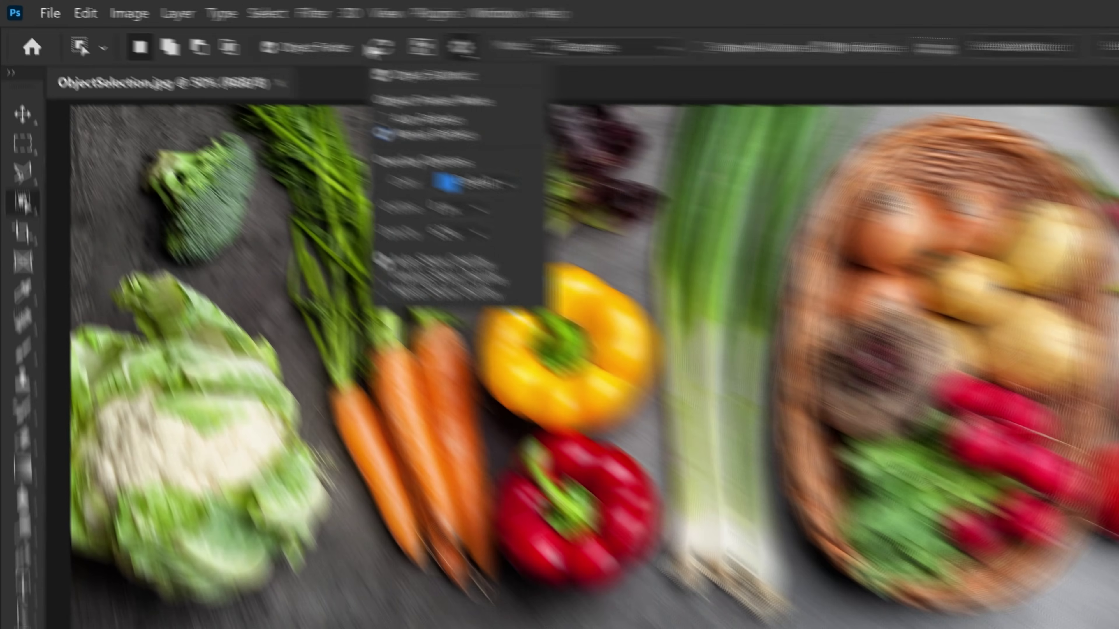
{"action": "left_click", "coordinate": [242, 34]}
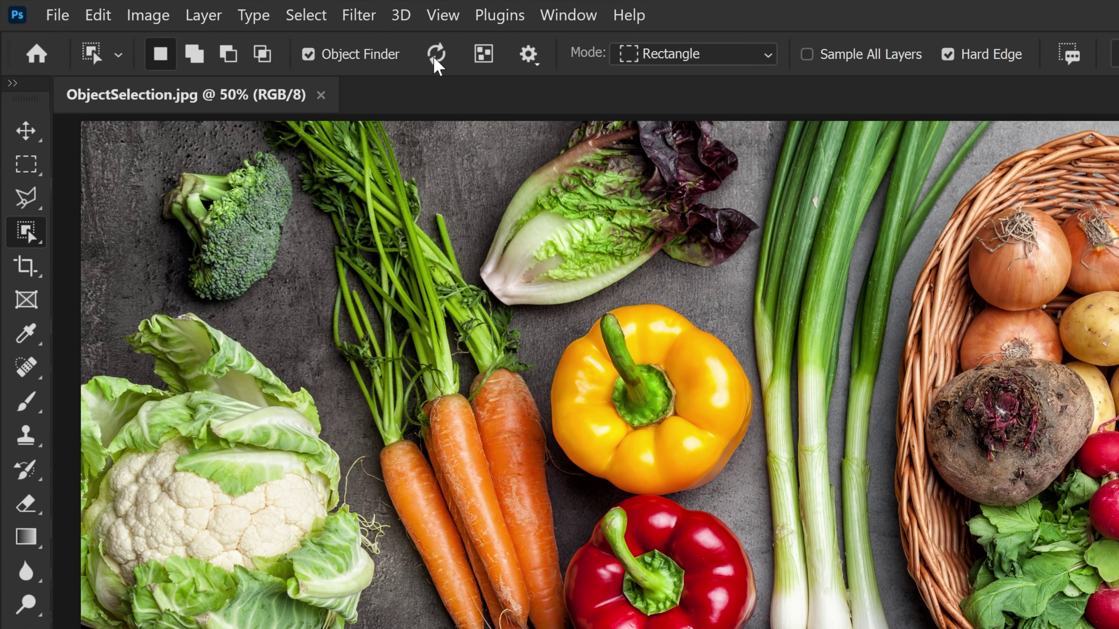
{"action": "left_click", "coordinate": [524, 66]}
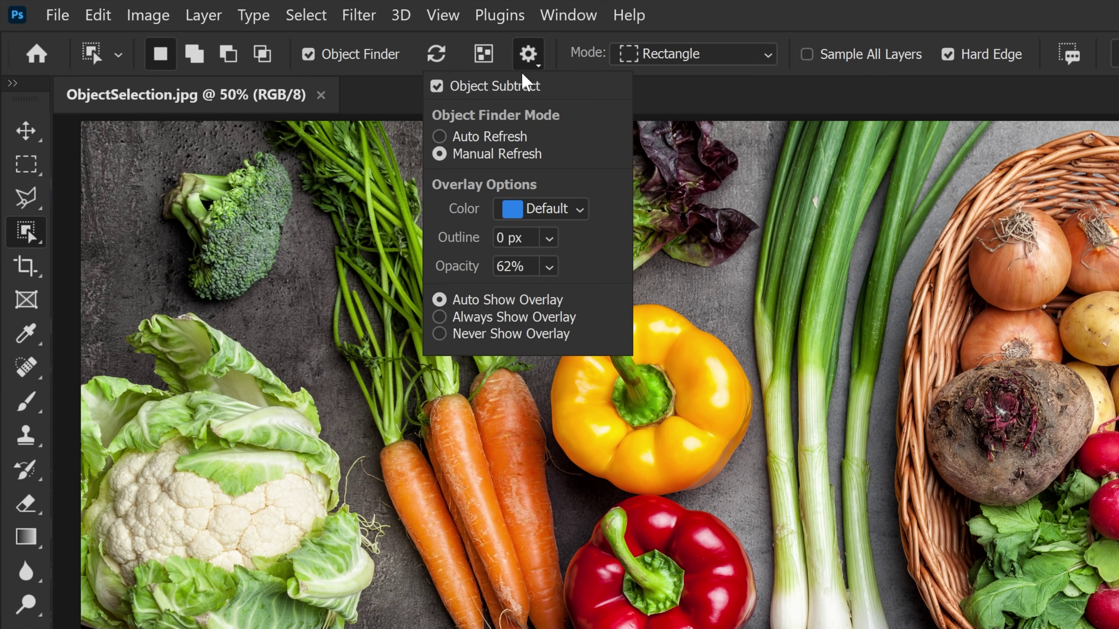
Step: Set Object Finder back to Auto Refresh and change the overlay colour to Yellow
{"action": "left_click", "coordinate": [468, 139]}
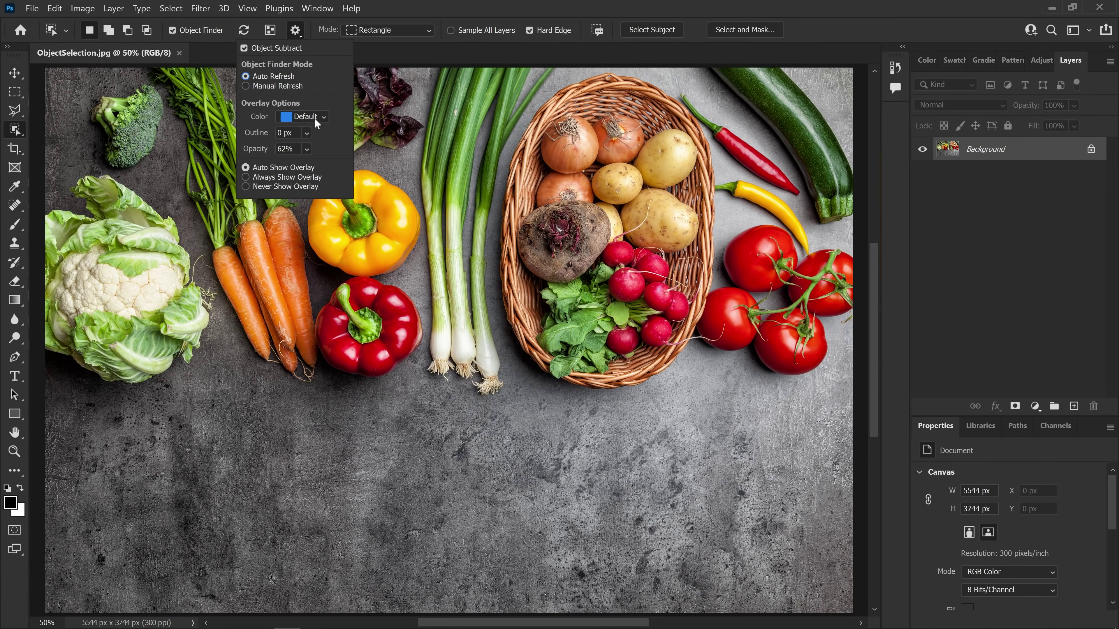
{"action": "left_click", "coordinate": [314, 118]}
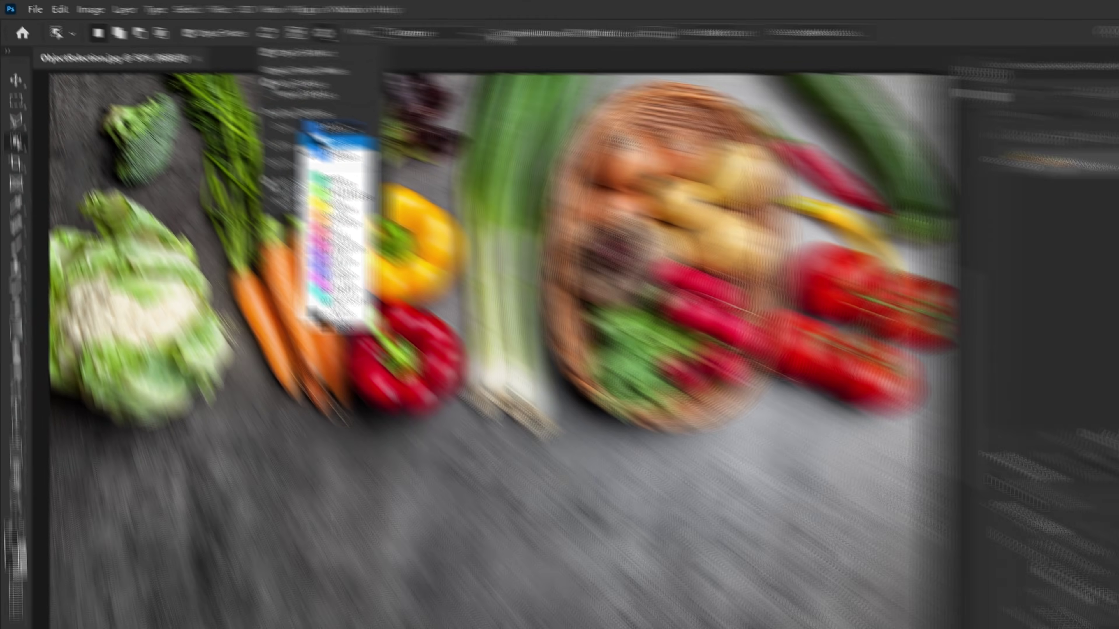
{"action": "left_click", "coordinate": [809, 224]}
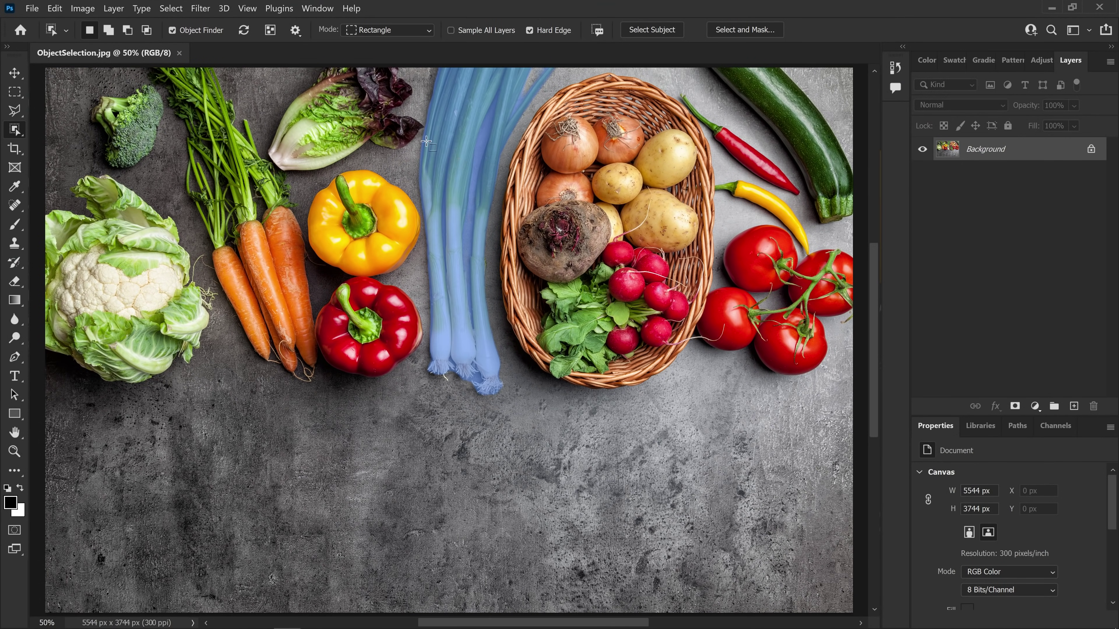
{"action": "left_click", "coordinate": [295, 30]}
{"action": "left_click", "coordinate": [308, 116]}
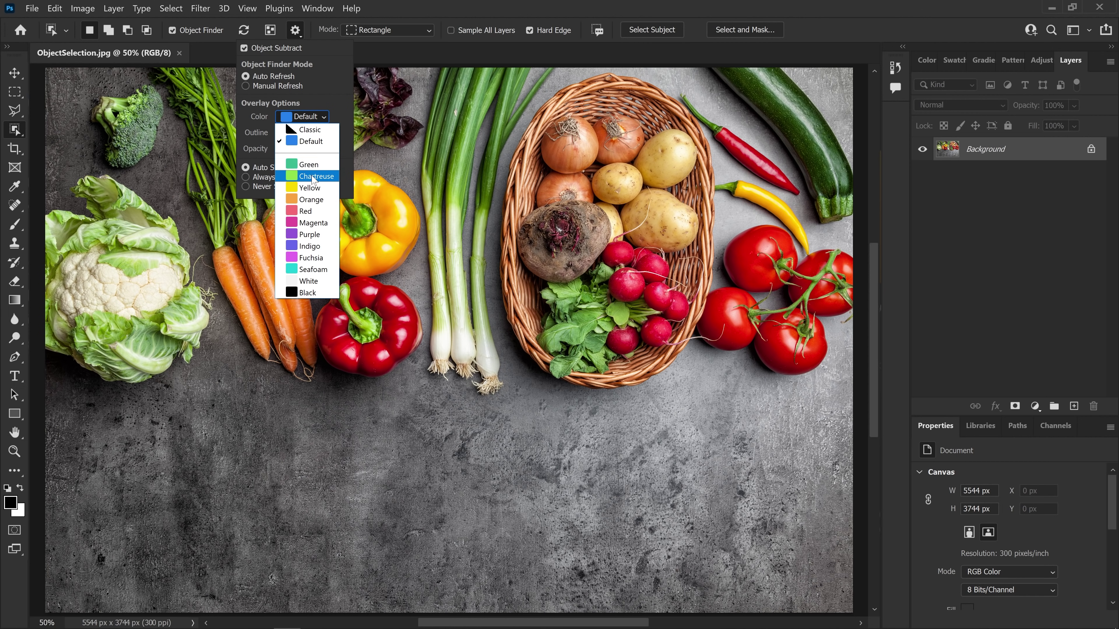
{"action": "left_click", "coordinate": [310, 188]}
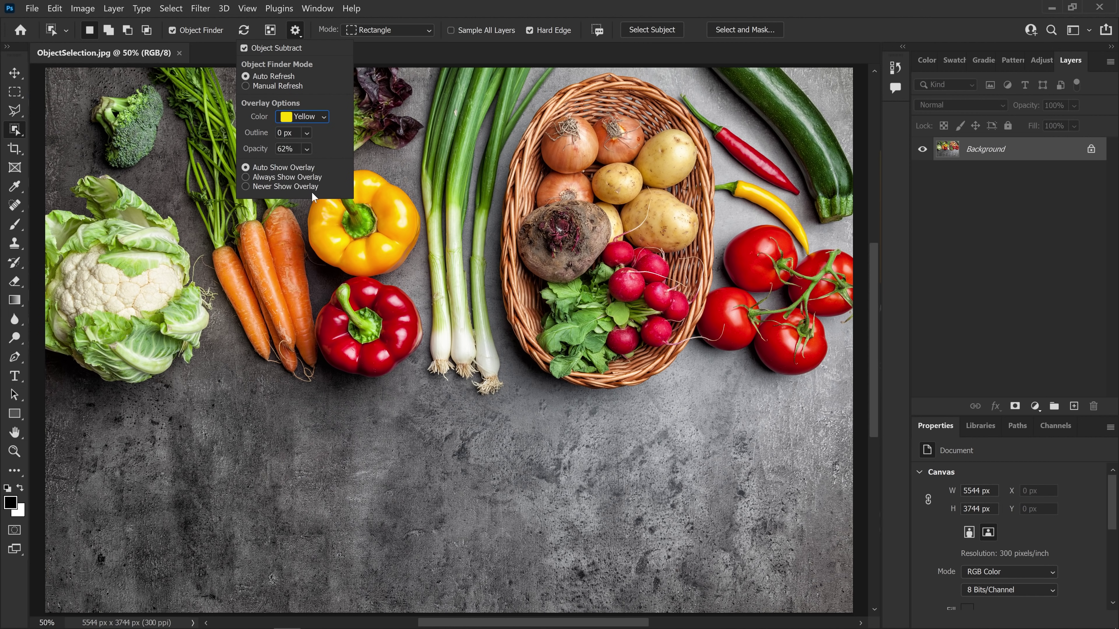
{"action": "left_click", "coordinate": [374, 210]}
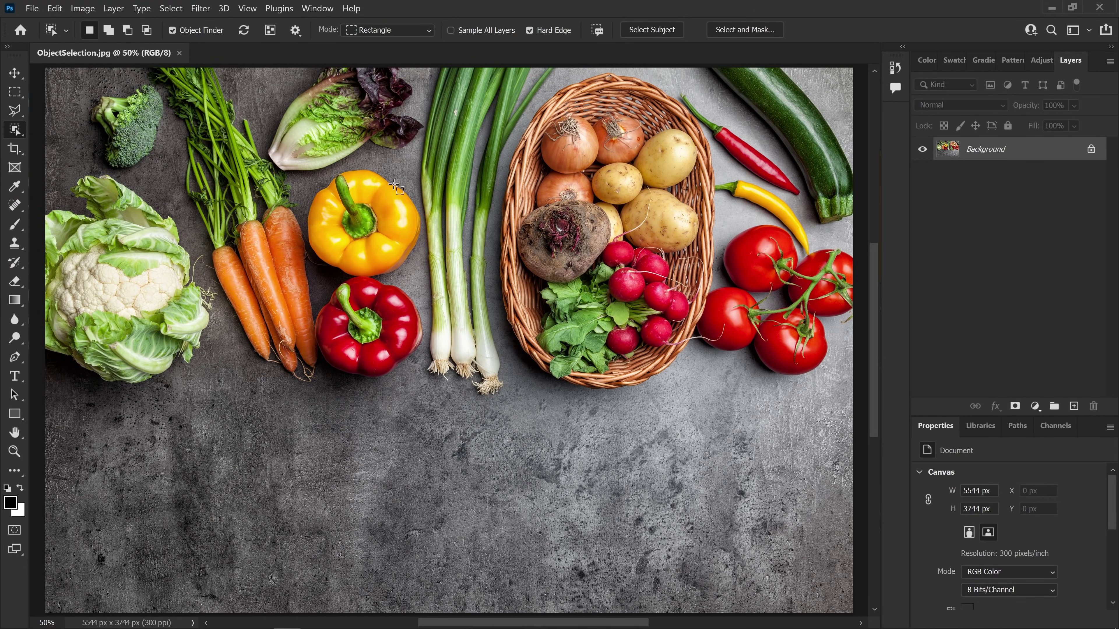
Step: Try Green as the overlay colour, then return it to Default
{"action": "left_click", "coordinate": [295, 30]}
{"action": "left_click", "coordinate": [302, 116]}
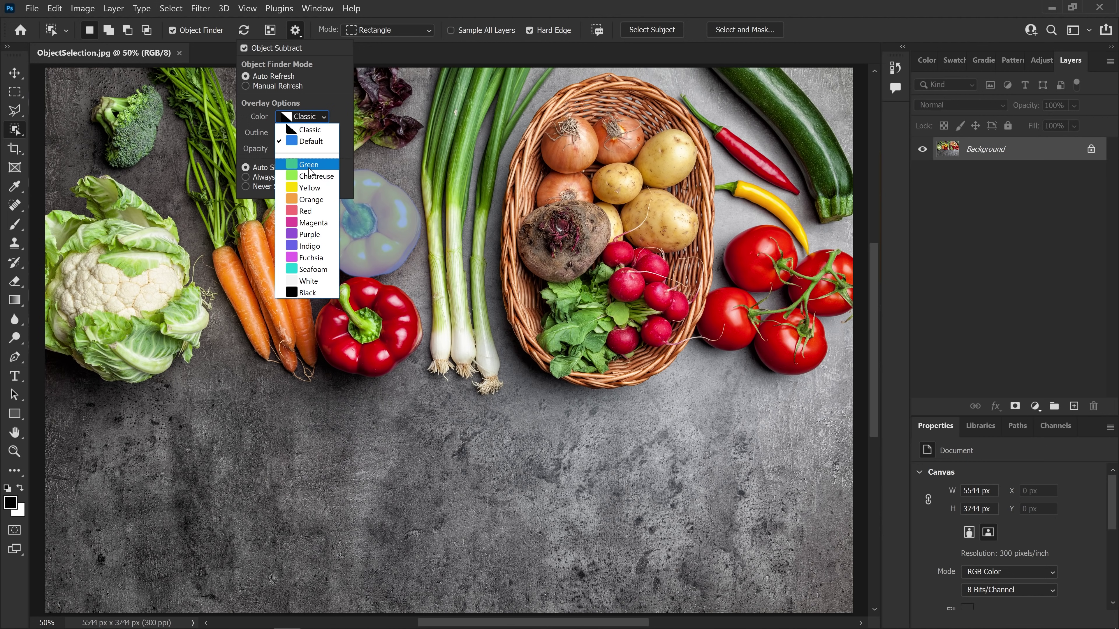
{"action": "left_click", "coordinate": [308, 165]}
{"action": "left_click", "coordinate": [352, 165]}
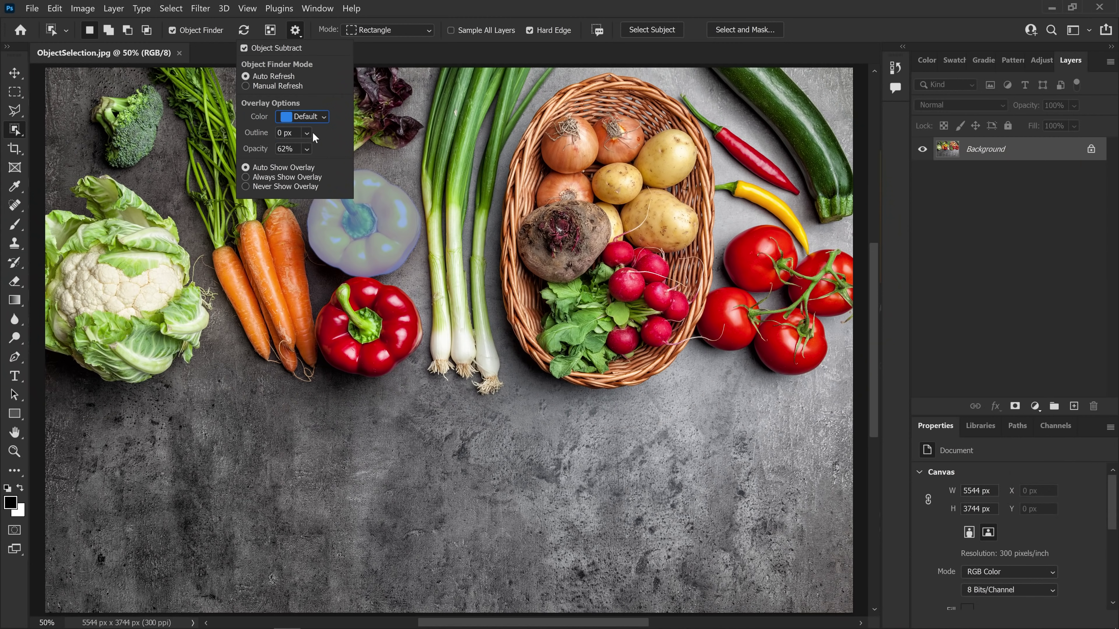
{"action": "left_click", "coordinate": [550, 238]}
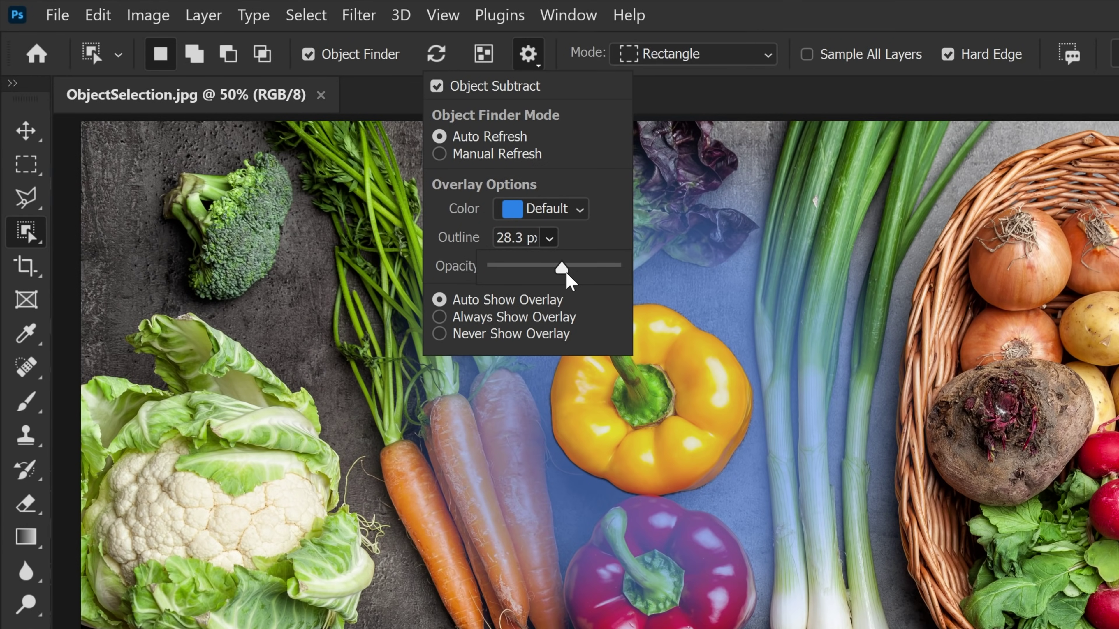
Step: Set the overlay outline to 0 px and opacity to 68%, then choose Never Show Overlay
{"action": "left_click_drag", "start_coordinate": [568, 278], "coordinate": [451, 267]}
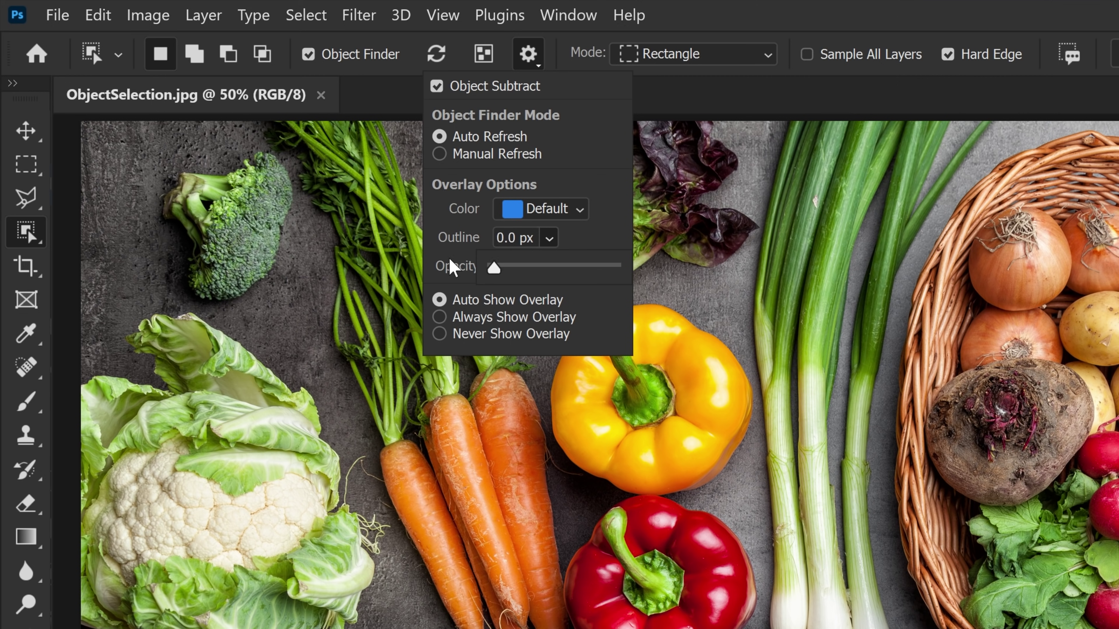
{"action": "left_click", "coordinate": [549, 266]}
{"action": "mouse_move", "coordinate": [568, 295]}
{"action": "left_mouse_down"}
{"action": "mouse_move", "coordinate": [526, 296]}
{"action": "mouse_move", "coordinate": [575, 303]}
{"action": "left_mouse_up"}
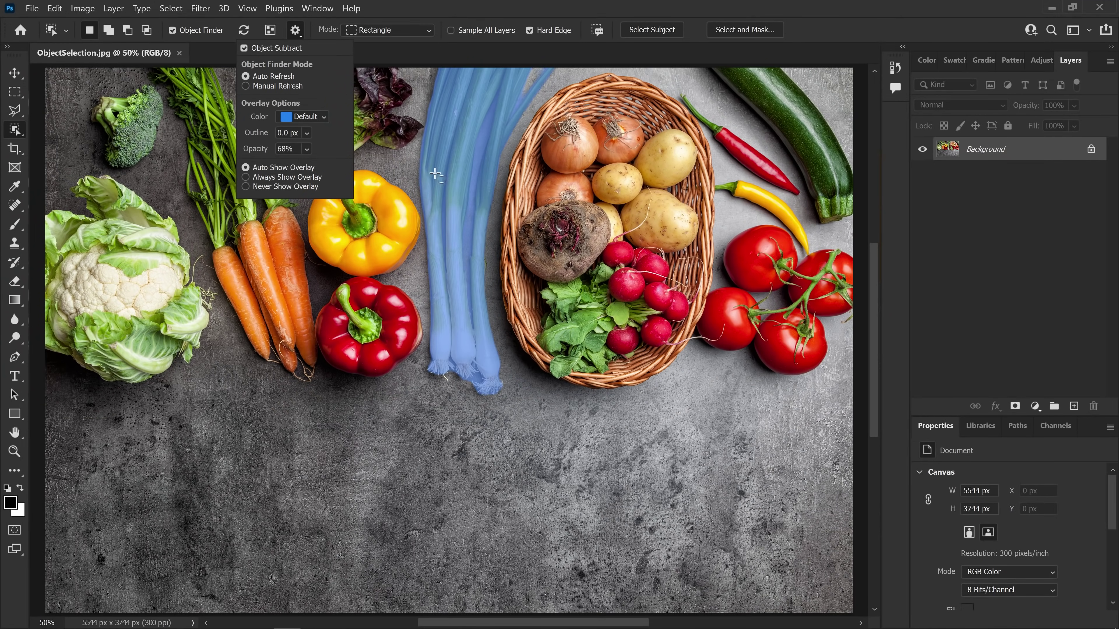
{"action": "left_click", "coordinate": [269, 176]}
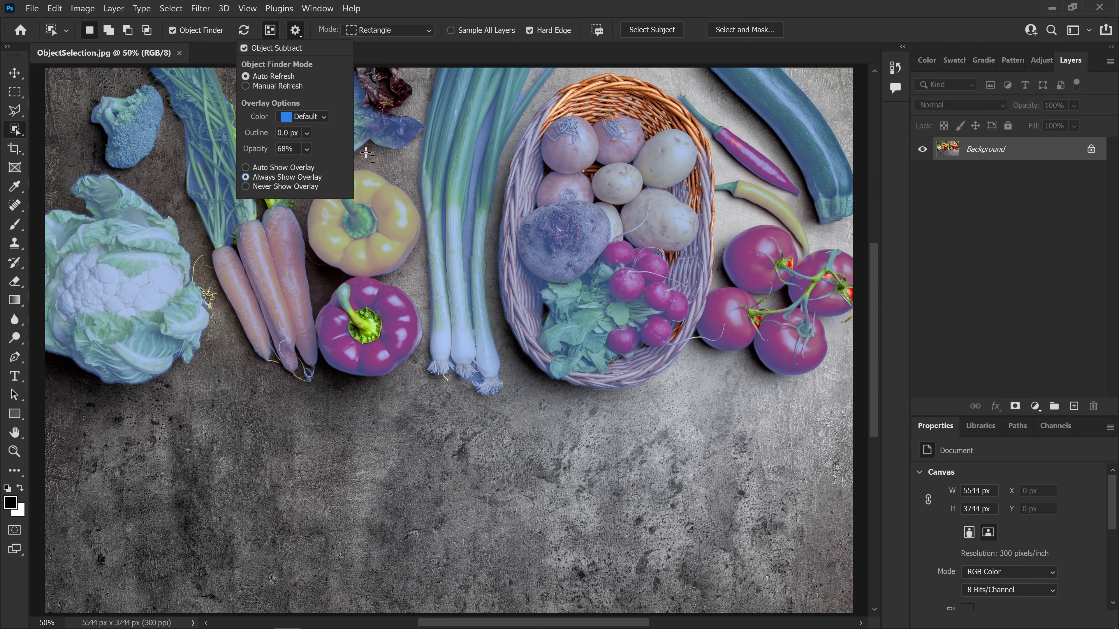
{"action": "left_click", "coordinate": [278, 187]}
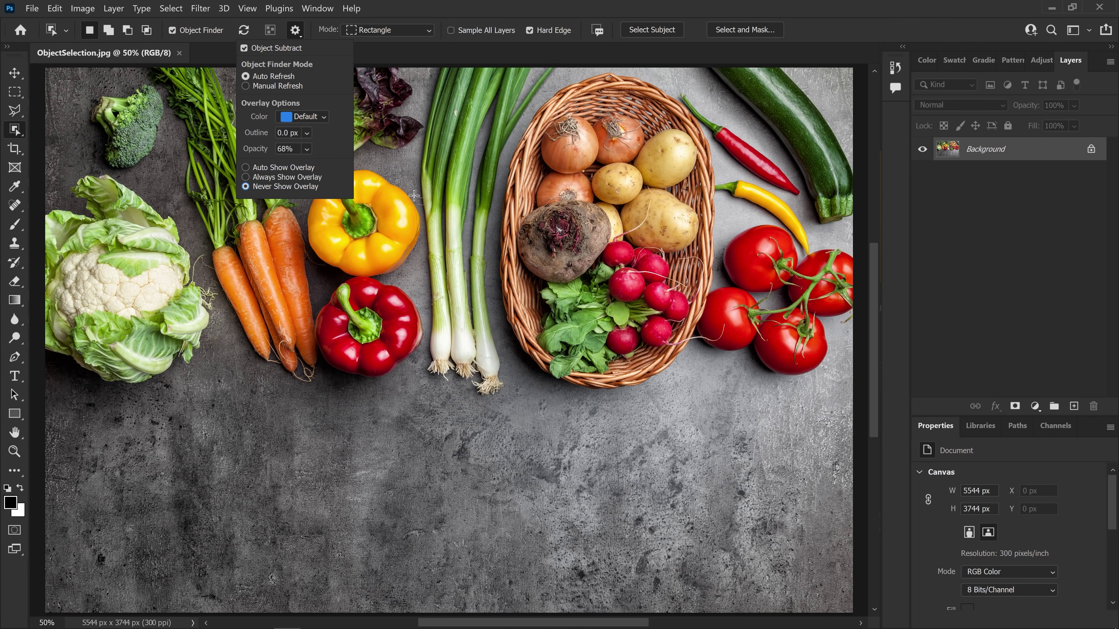
{"action": "left_click", "coordinate": [513, 54]}
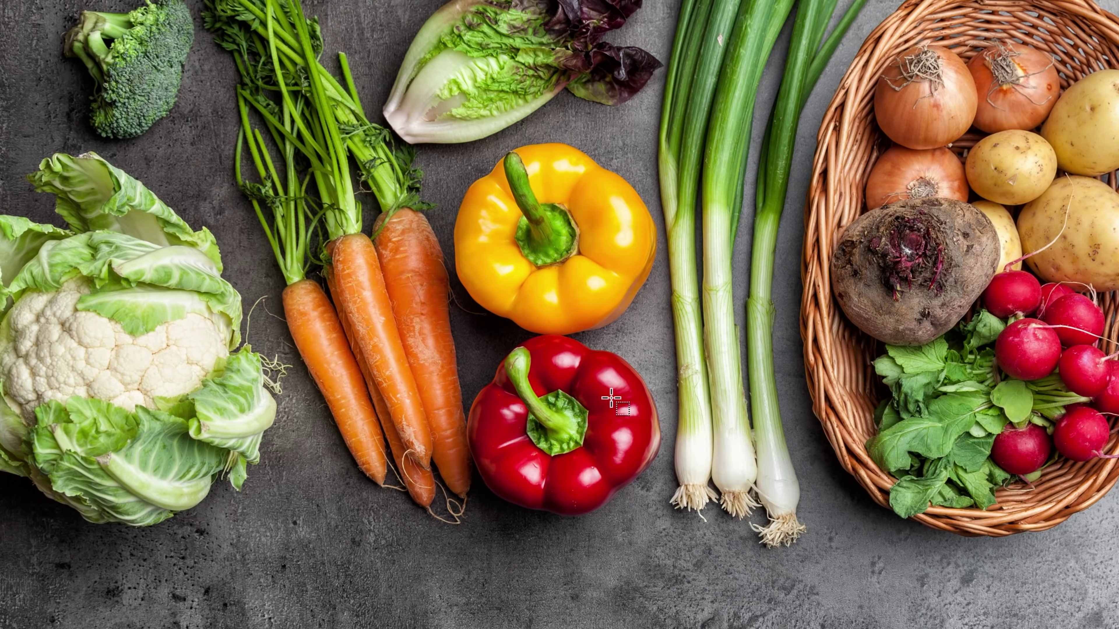
Step: Select the red pepper, then toggle Show All Objects off and back on to overlay every vegetable
{"action": "left_click", "coordinate": [348, 300]}
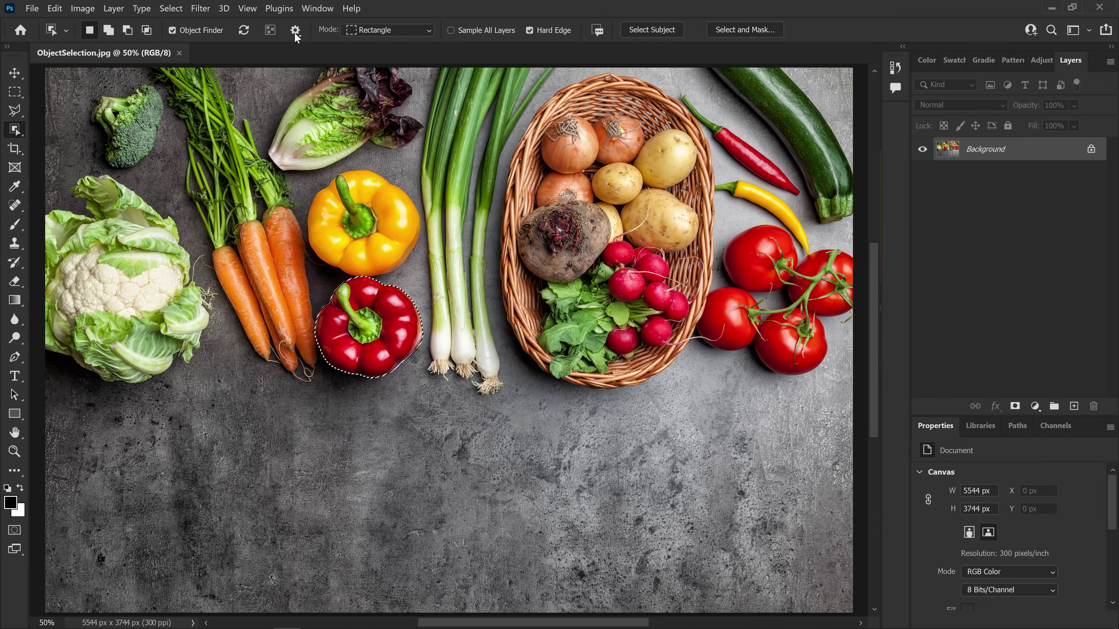
{"action": "left_click", "coordinate": [295, 32]}
{"action": "left_click", "coordinate": [270, 30]}
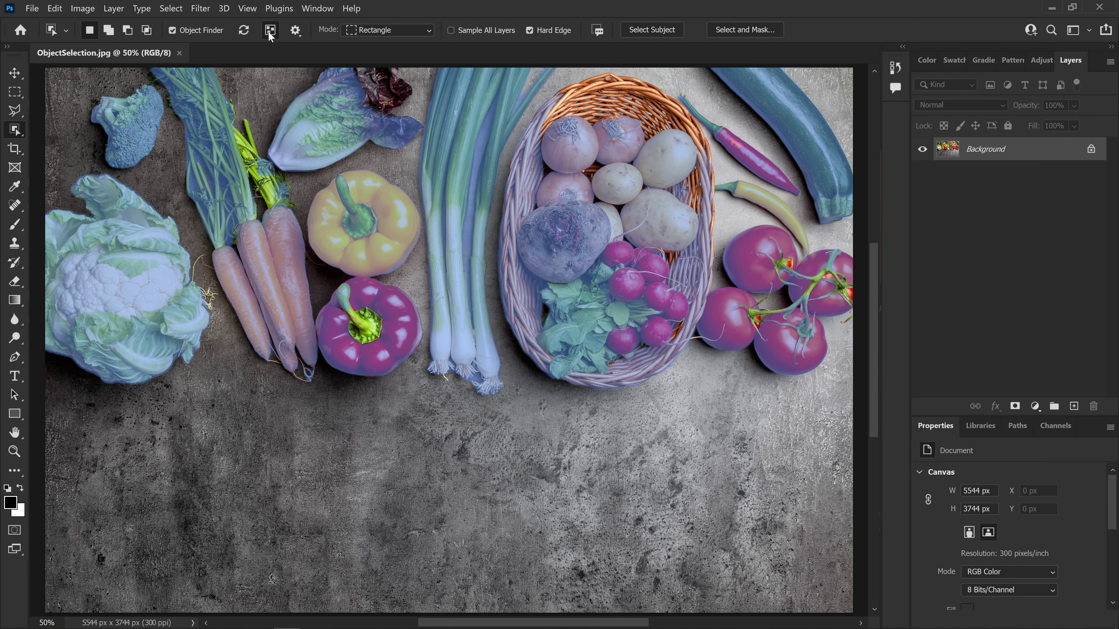
{"action": "left_click", "coordinate": [270, 30]}
{"action": "left_click", "coordinate": [270, 30]}
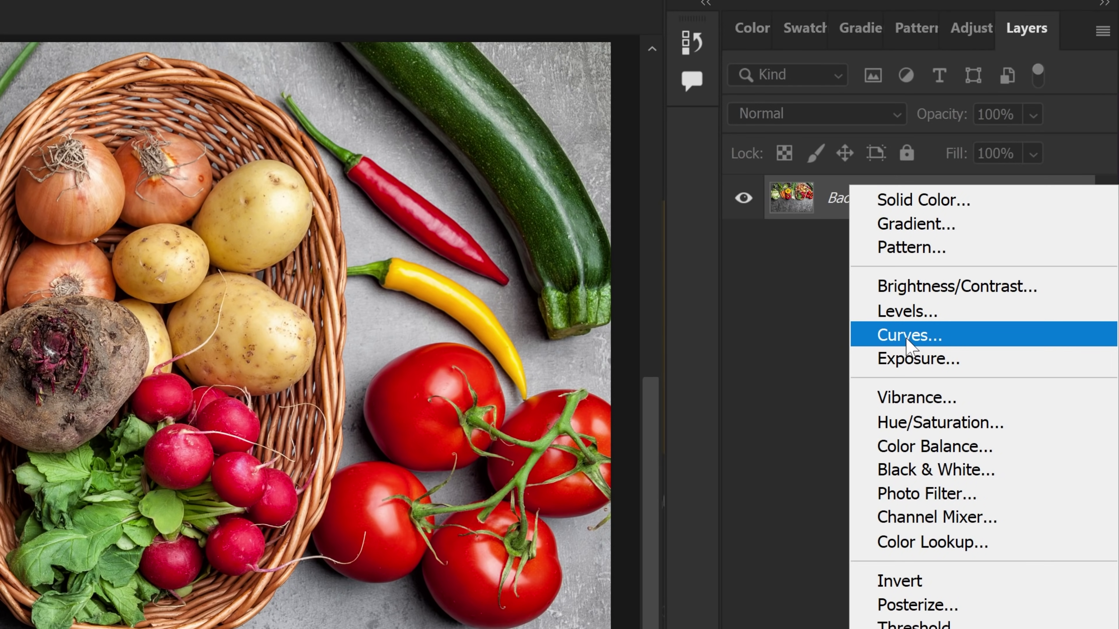
Step: Add a trial Curves adjustment layer, bend its curve, then delete Curves 1
{"action": "left_click", "coordinate": [903, 346]}
{"action": "left_click_drag", "start_coordinate": [906, 329], "coordinate": [906, 342]}
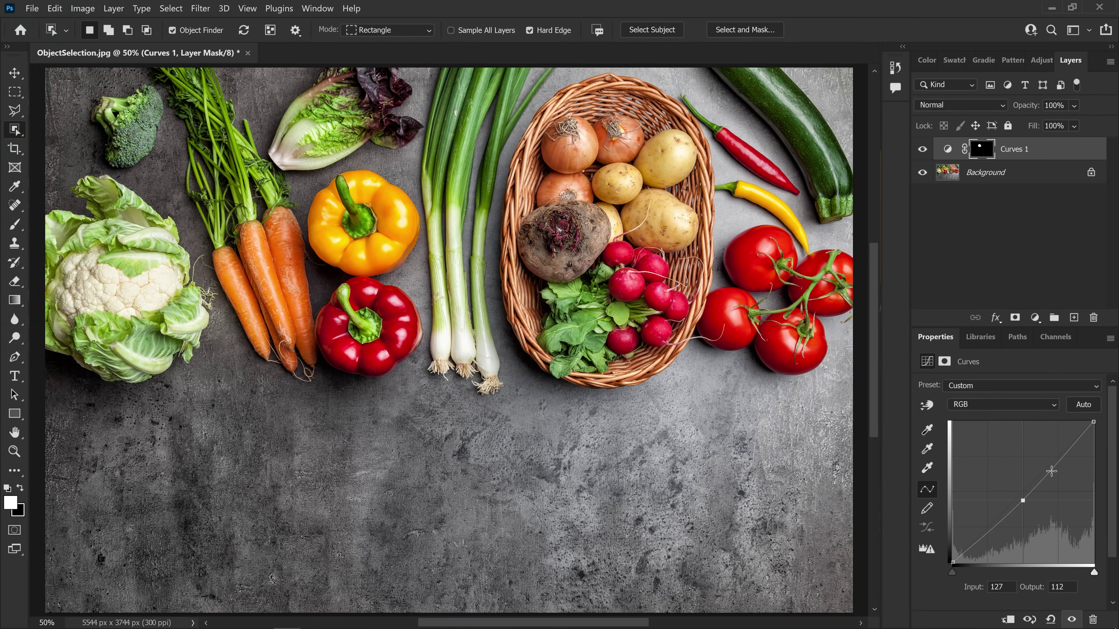
{"action": "left_click_drag", "start_coordinate": [1057, 460], "coordinate": [1056, 463]}
{"action": "left_click_drag", "start_coordinate": [1013, 149], "coordinate": [1093, 318]}
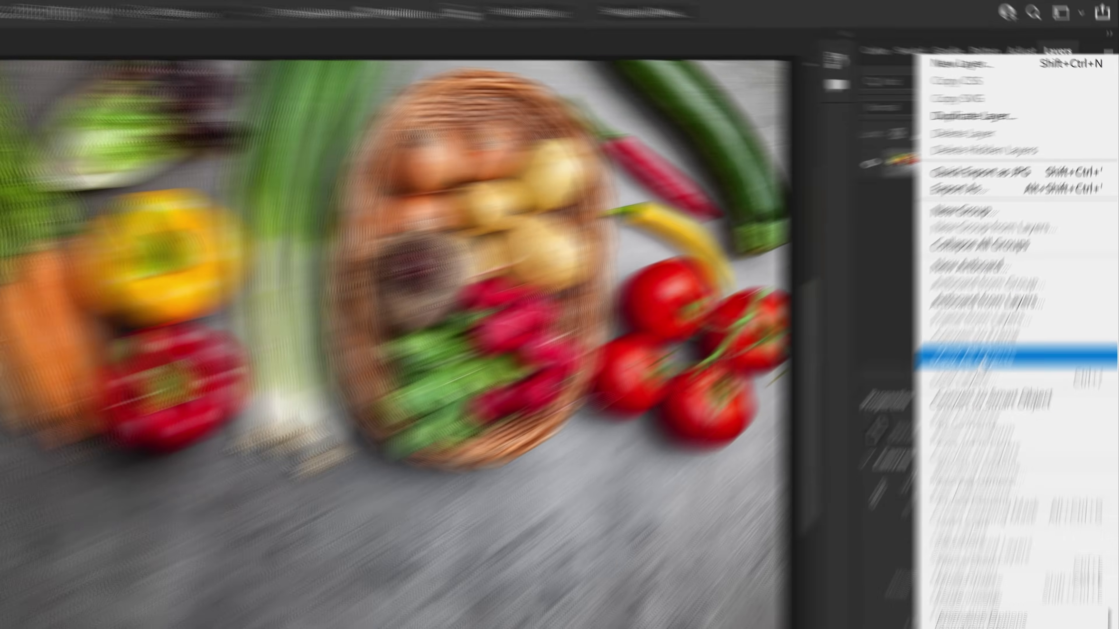
Step: Mask every detected vegetable into its own Background Object layer and select Background Object 11
{"action": "left_click", "coordinate": [874, 503]}
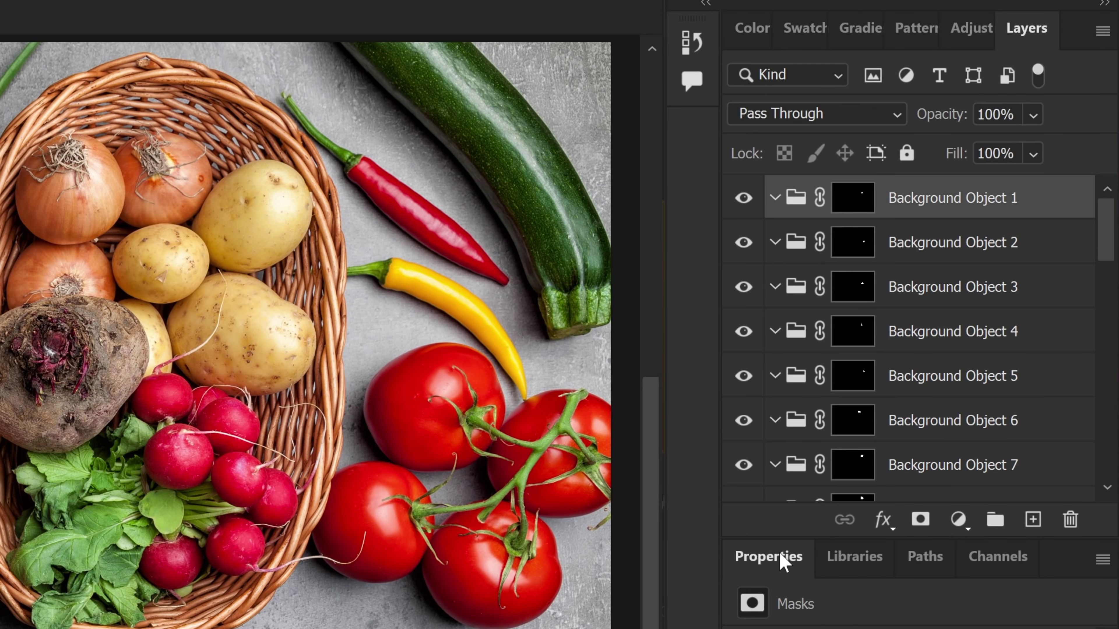
{"action": "left_click_drag", "start_coordinate": [775, 547], "coordinate": [776, 626]}
{"action": "scroll", "coordinate": [1089, 615], "scroll_direction": "down", "scroll_amount": 10}
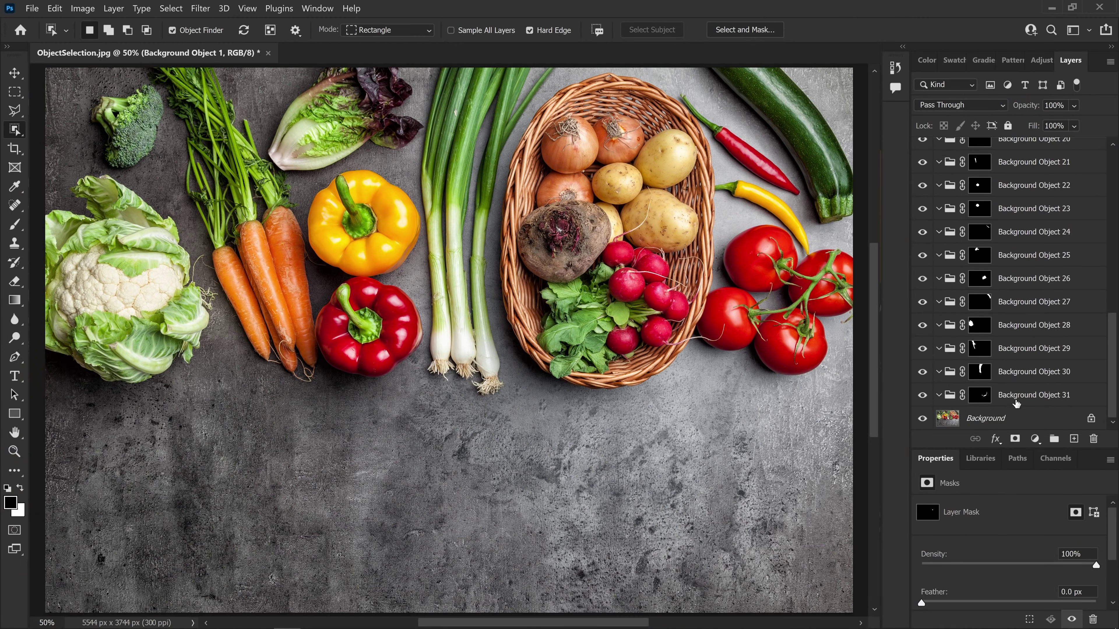
{"action": "scroll", "coordinate": [1101, 390], "scroll_direction": "up", "scroll_amount": 10}
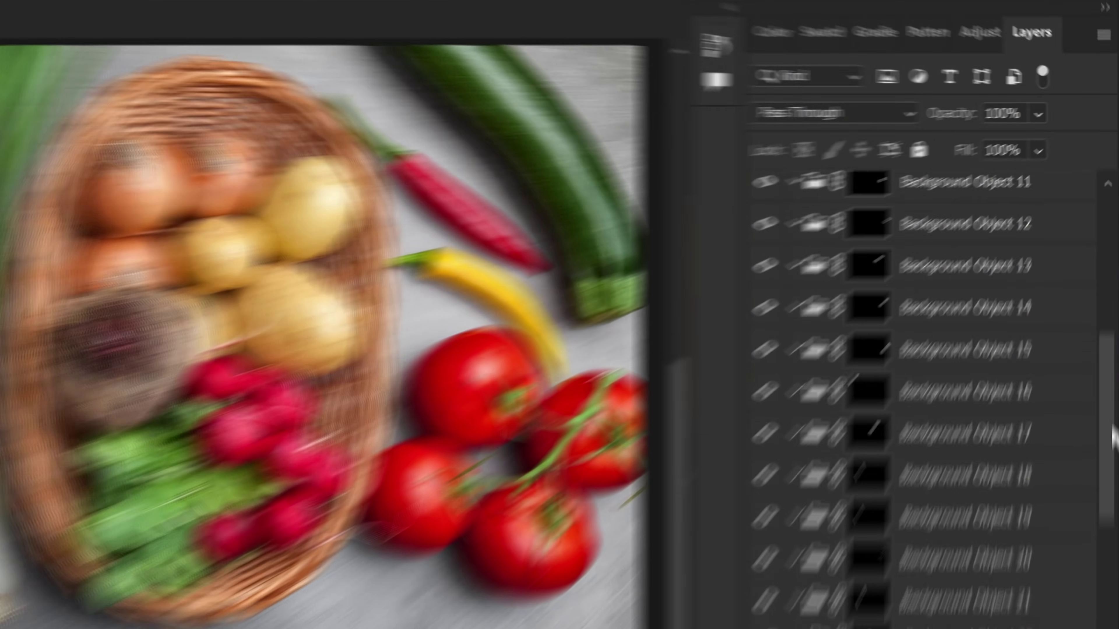
{"action": "scroll", "coordinate": [1116, 262], "scroll_direction": "down", "scroll_amount": 1}
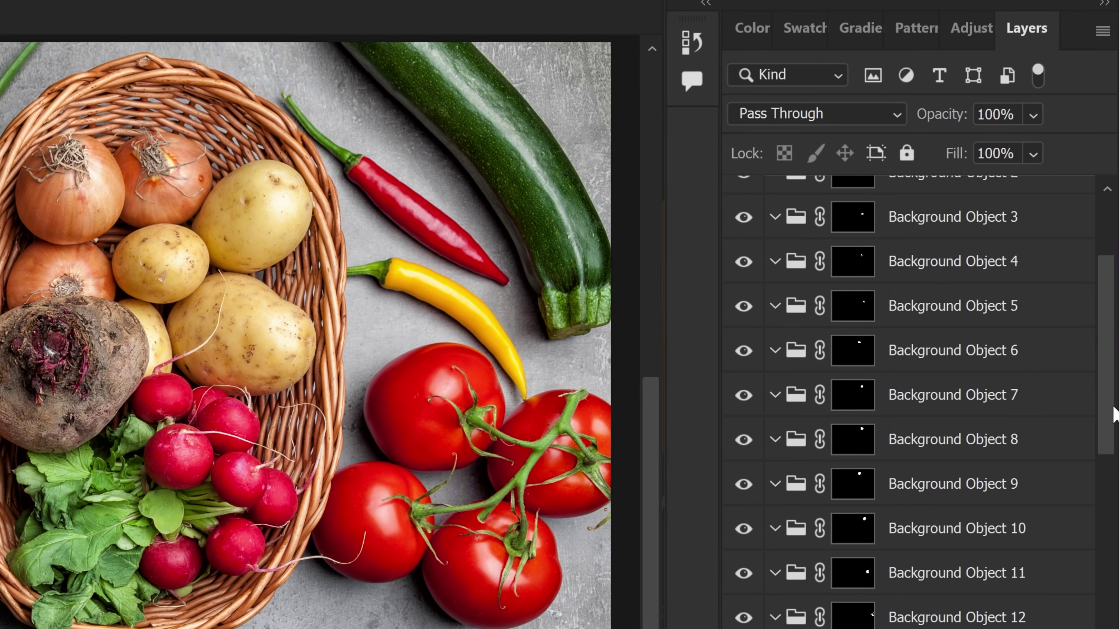
{"action": "scroll", "coordinate": [1114, 414], "scroll_direction": "down", "scroll_amount": 10}
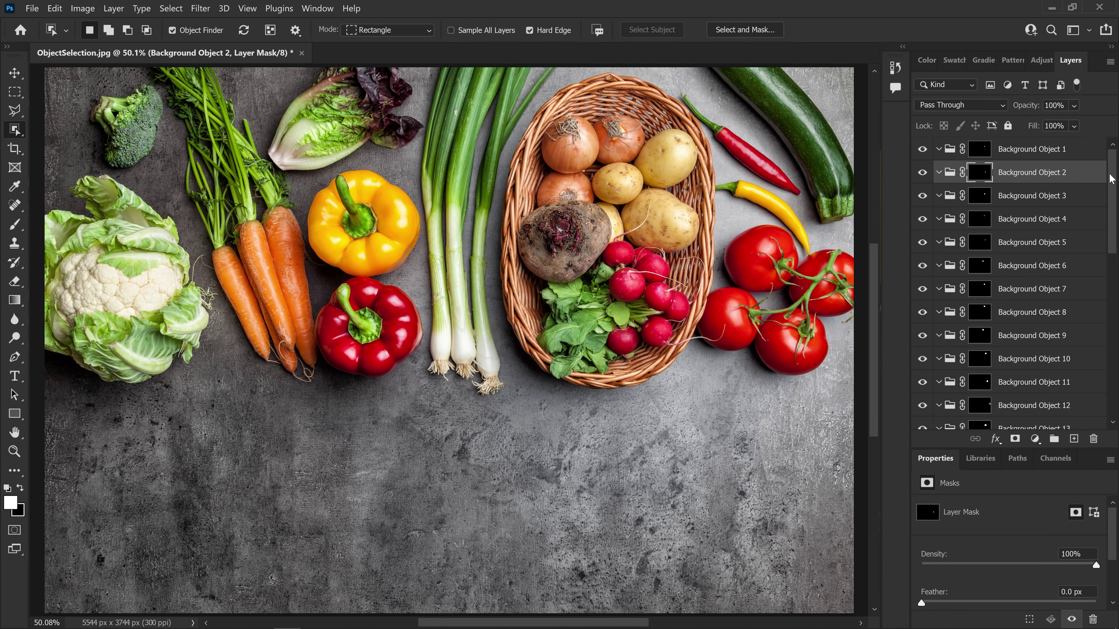
{"action": "left_click_drag", "start_coordinate": [1110, 178], "coordinate": [1079, 368]}
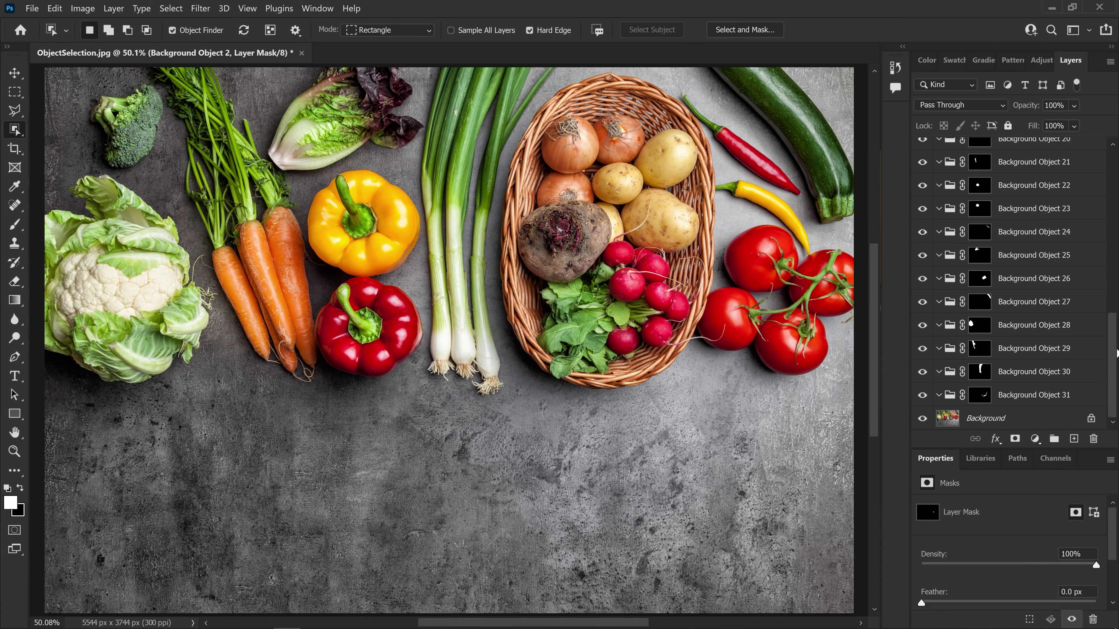
{"action": "left_click_drag", "start_coordinate": [1116, 353], "coordinate": [1114, 240]}
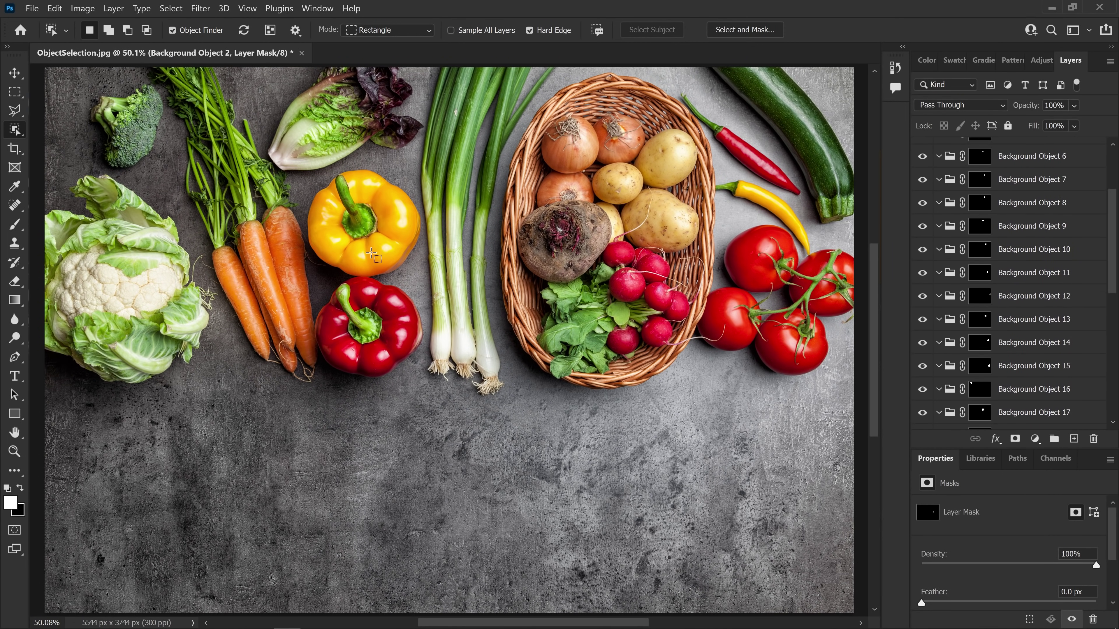
{"action": "left_click", "coordinate": [1016, 275]}
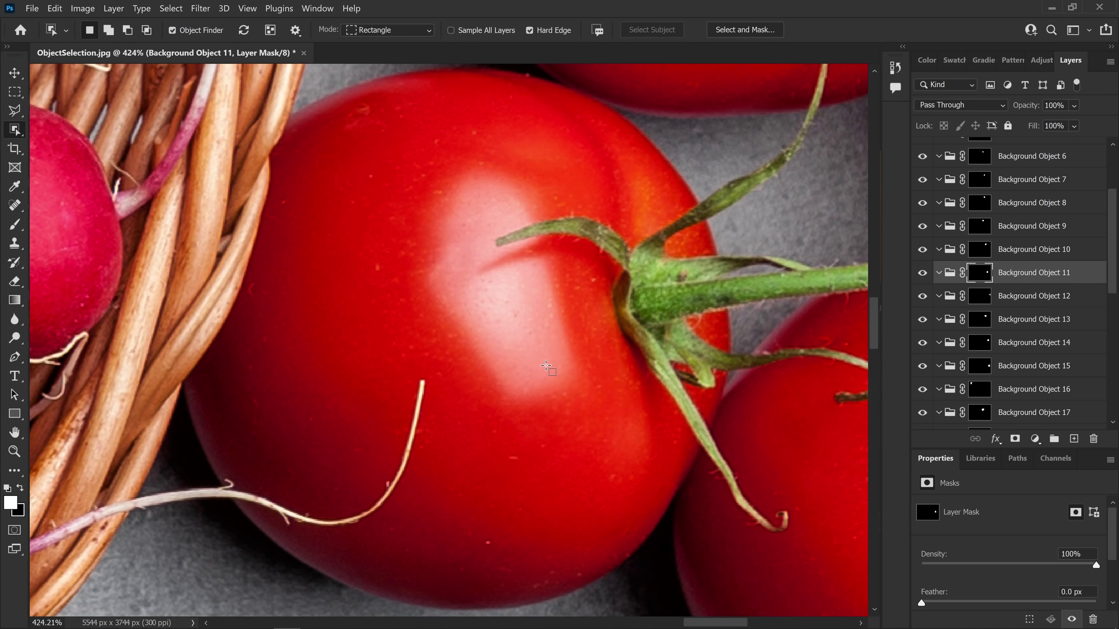
Step: Fit the photo on screen, switch to the Move tool, and select the yellow pepper's layer
{"action": "key", "text": "ctrl+0"}
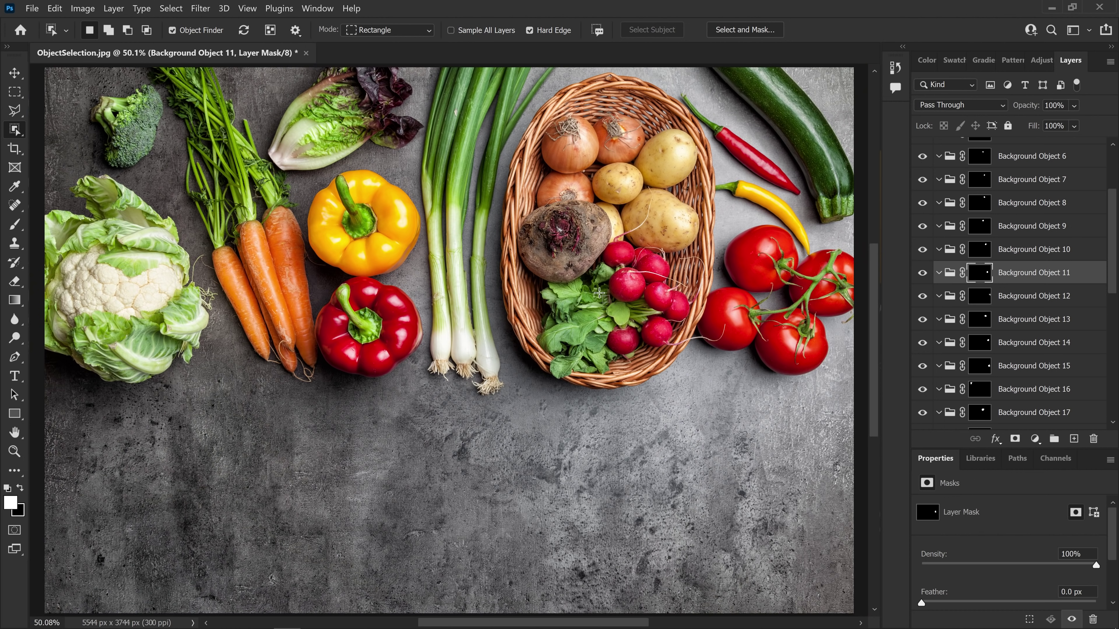
{"action": "key", "text": "v"}
{"action": "scroll", "coordinate": [1013, 282], "scroll_direction": "down", "scroll_amount": 4}
{"action": "left_click", "coordinate": [993, 274]}
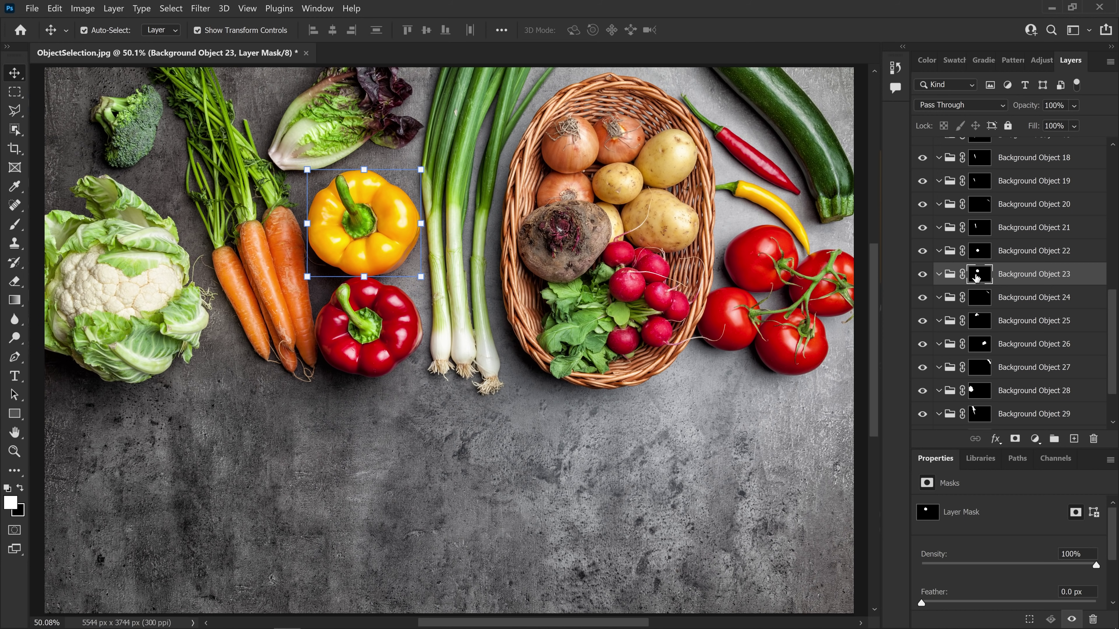
Step: Add a Hue/Saturation layer with Hue at -14 to turn the yellow pepper orange
{"action": "left_click", "coordinate": [1033, 439]}
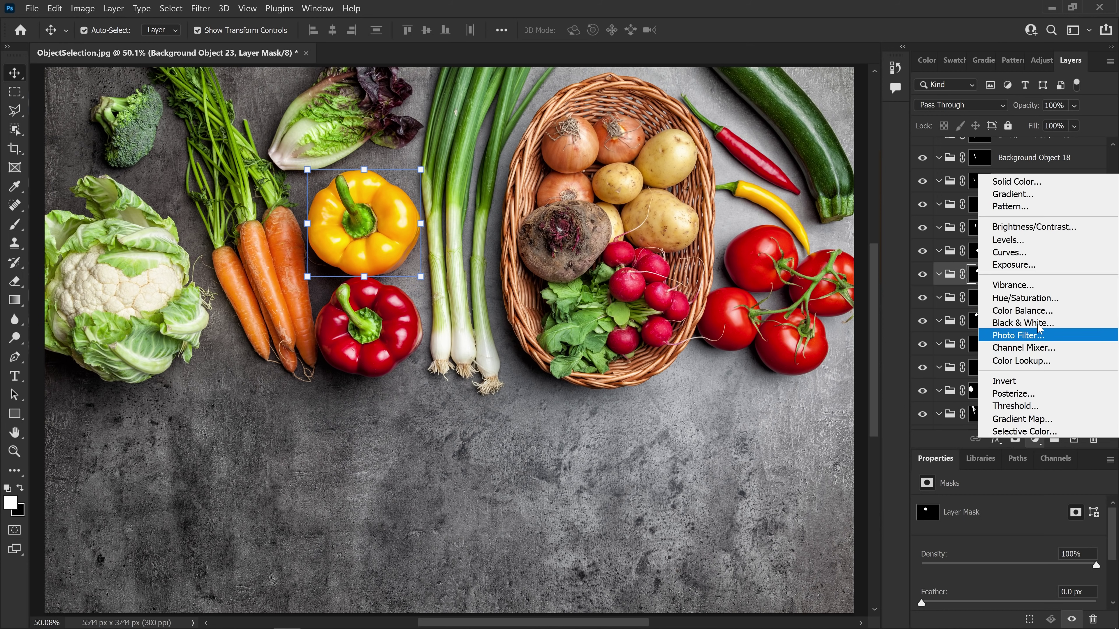
{"action": "left_click", "coordinate": [1010, 299]}
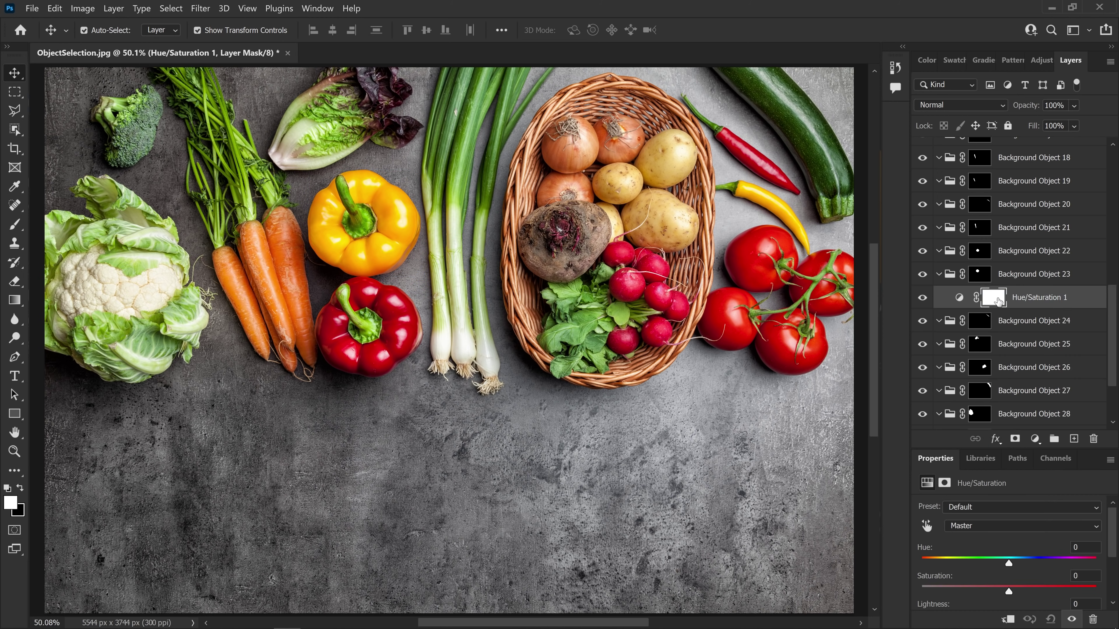
{"action": "left_click_drag", "start_coordinate": [1009, 566], "coordinate": [1012, 593]}
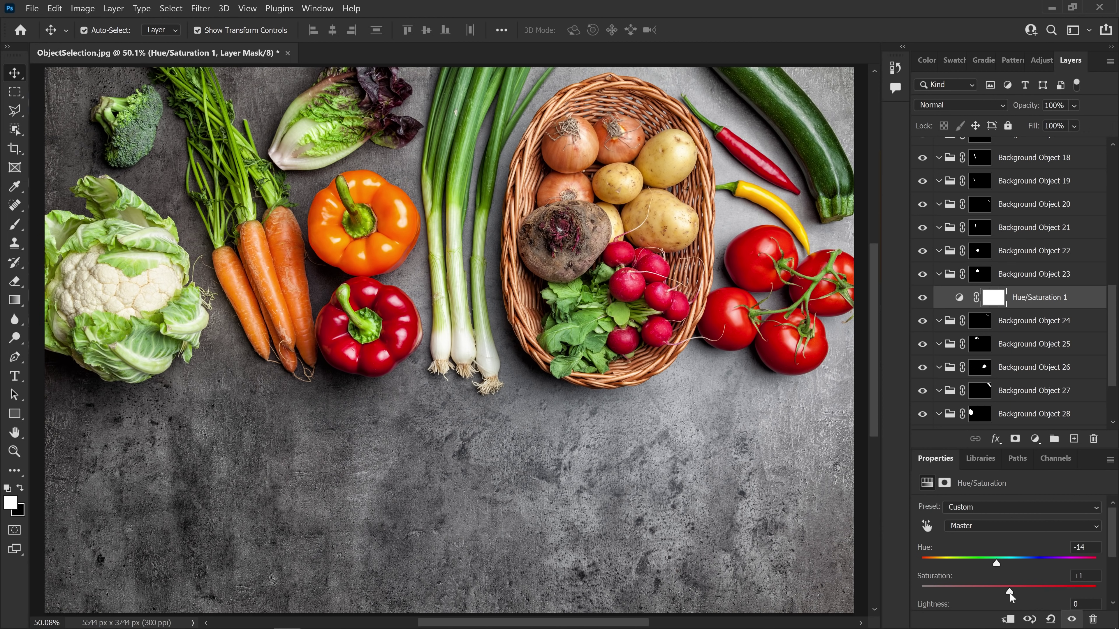
{"action": "left_click_drag", "start_coordinate": [1111, 319], "coordinate": [1112, 331]}
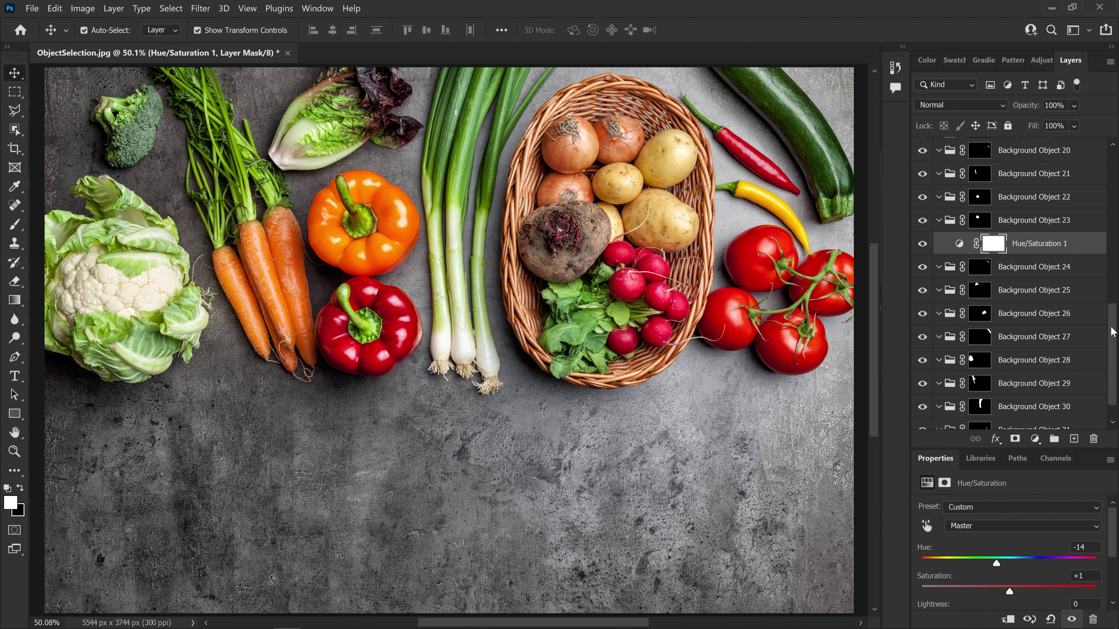
Step: Add a Curves adjustment to the lettuce and pull a curve point down slightly
{"action": "left_click", "coordinate": [1006, 294]}
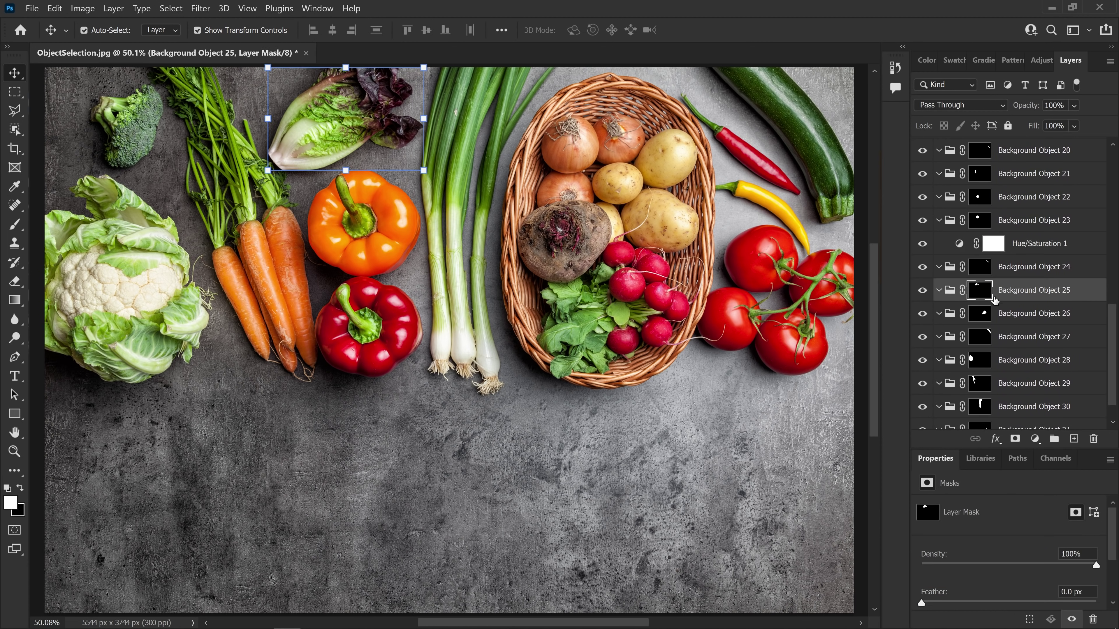
{"action": "left_click", "coordinate": [1033, 439]}
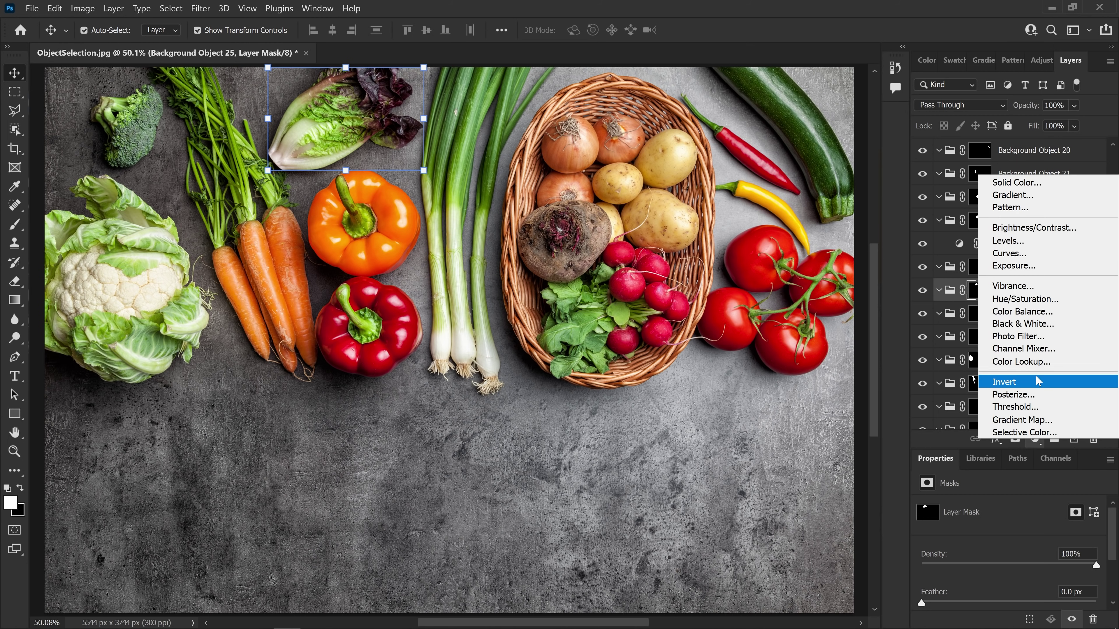
{"action": "left_click", "coordinate": [1021, 257]}
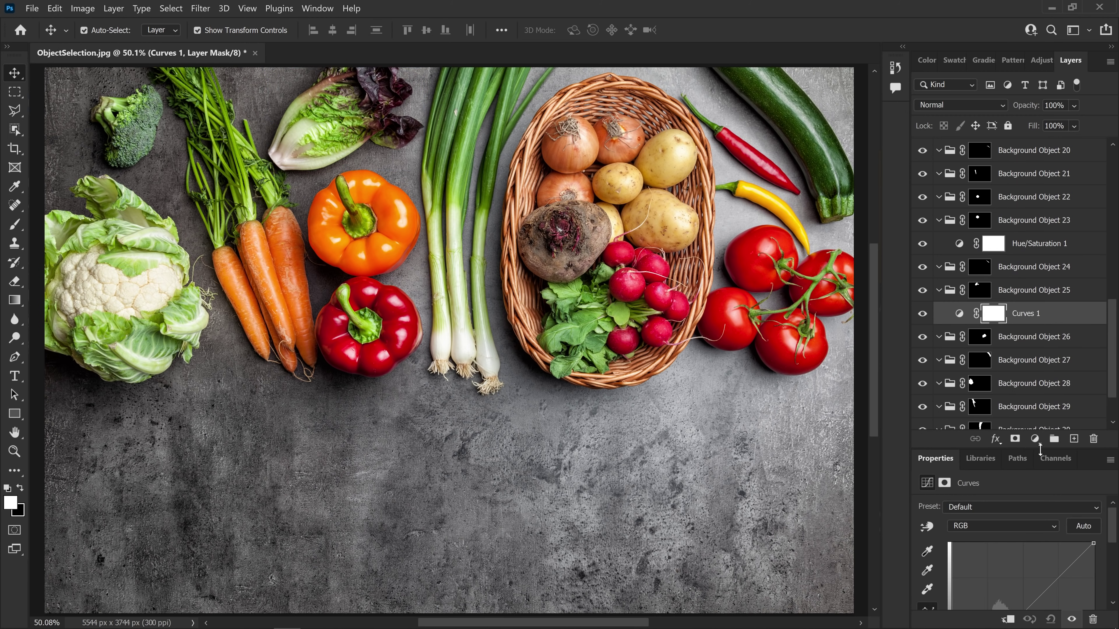
{"action": "left_click_drag", "start_coordinate": [954, 450], "coordinate": [954, 344]}
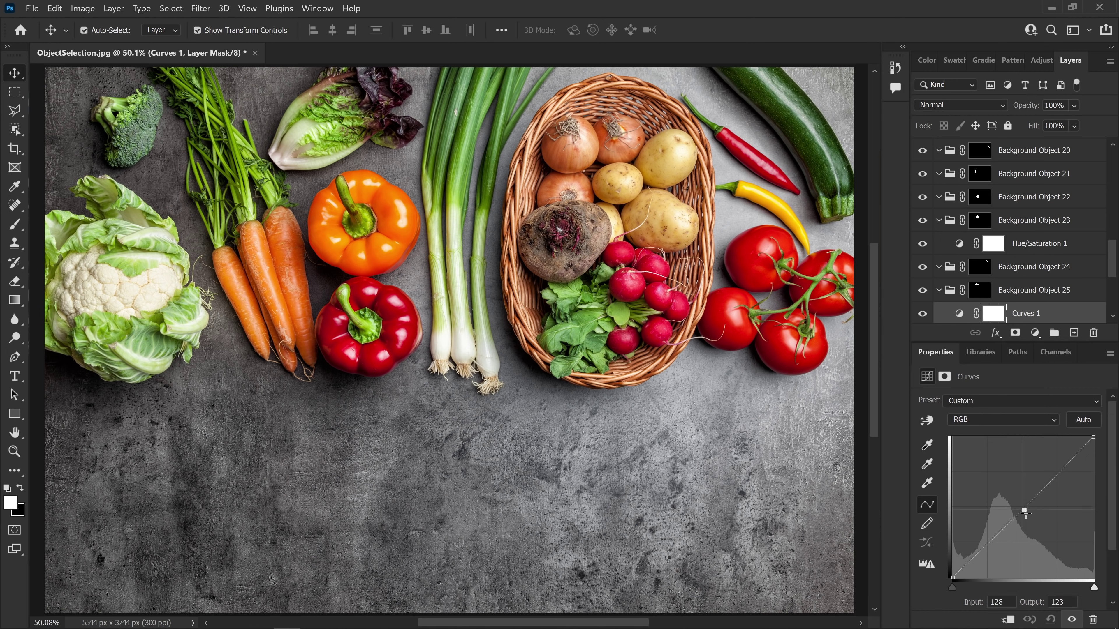
{"action": "left_click_drag", "start_coordinate": [1028, 502], "coordinate": [1028, 520]}
{"action": "scroll", "coordinate": [1107, 269], "scroll_direction": "down", "scroll_amount": 3}
Step: Select the cauliflower's layer and add an adjustment layer for it
{"action": "left_click", "coordinate": [1099, 302]}
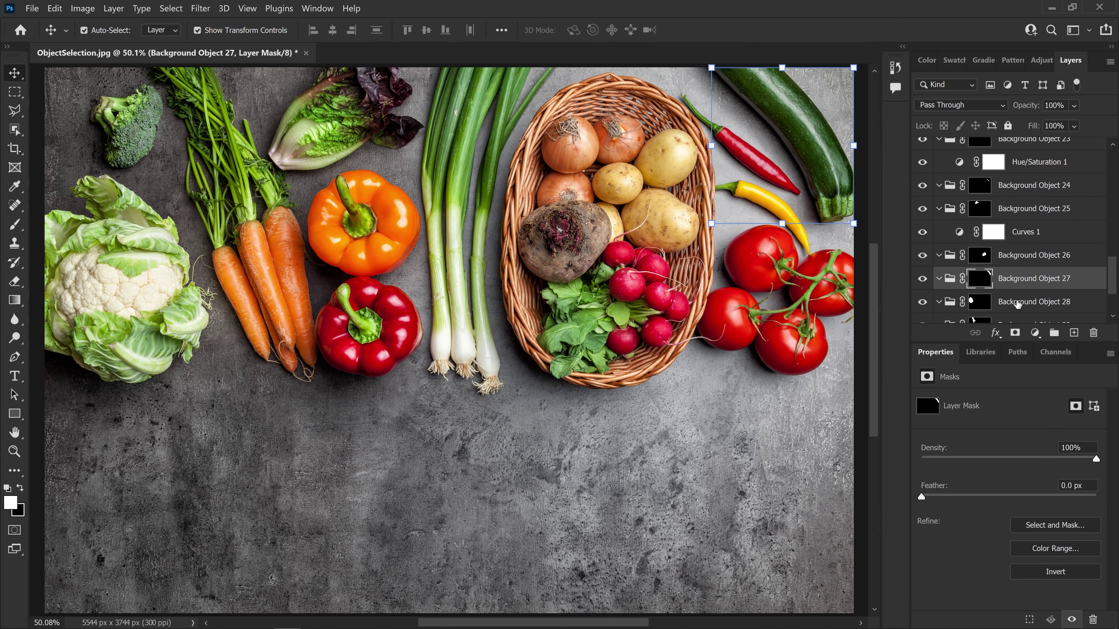
{"action": "scroll", "coordinate": [1106, 284], "scroll_direction": "down", "scroll_amount": 1}
{"action": "left_click", "coordinate": [1034, 333]}
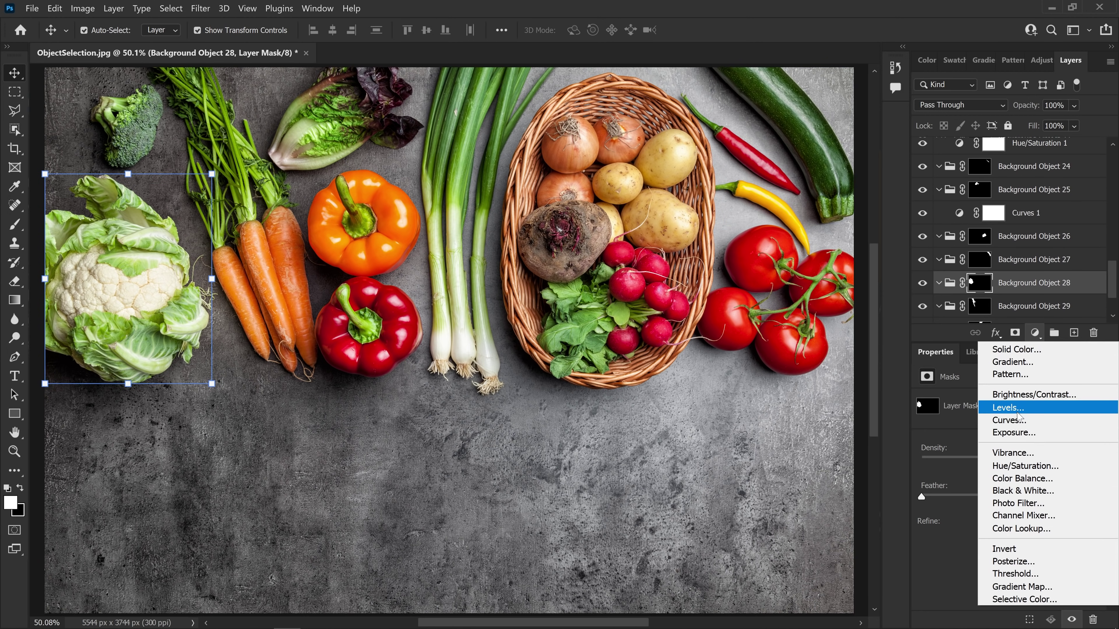
{"action": "left_click", "coordinate": [1039, 420]}
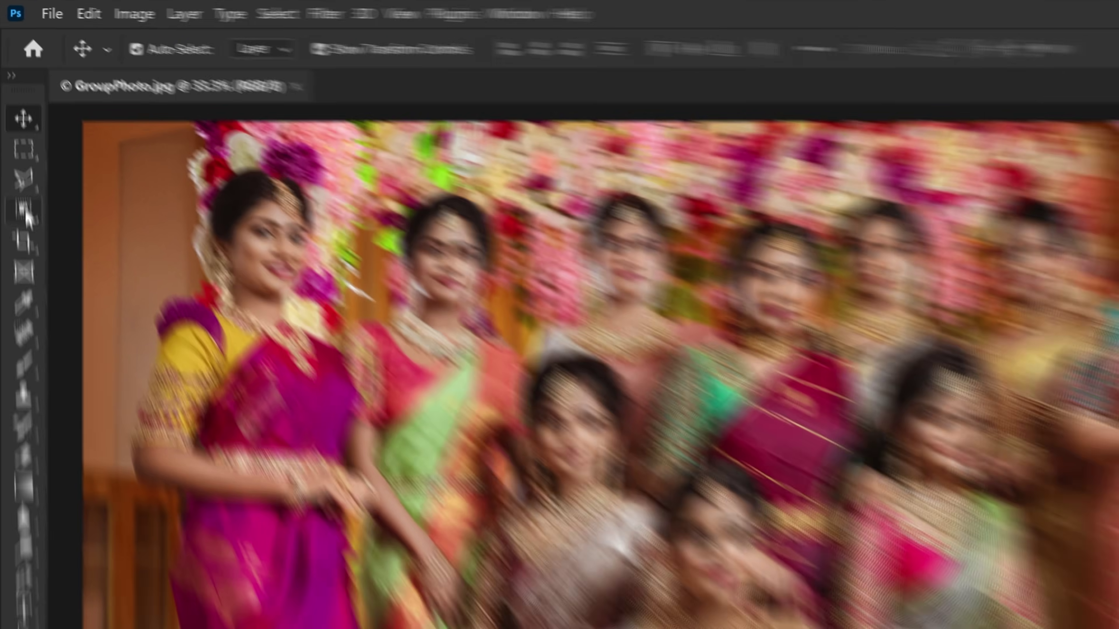
{"action": "right_click", "coordinate": [25, 213]}
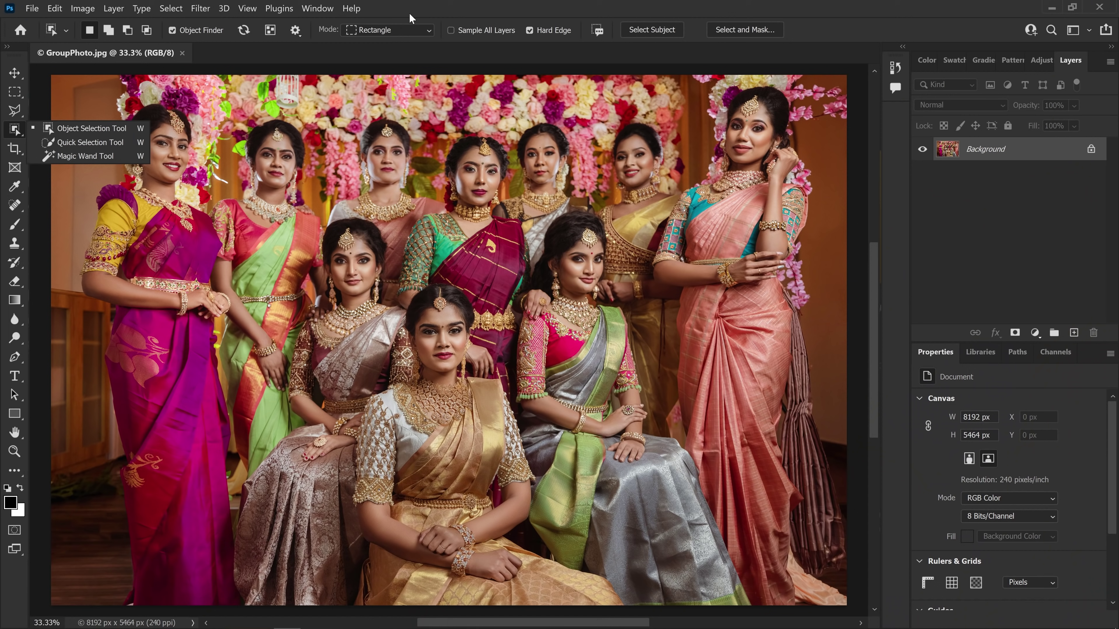
Step: Show every person detected in the group photo with the Object Finder overlay, then hide it
{"action": "key", "text": "Escape"}
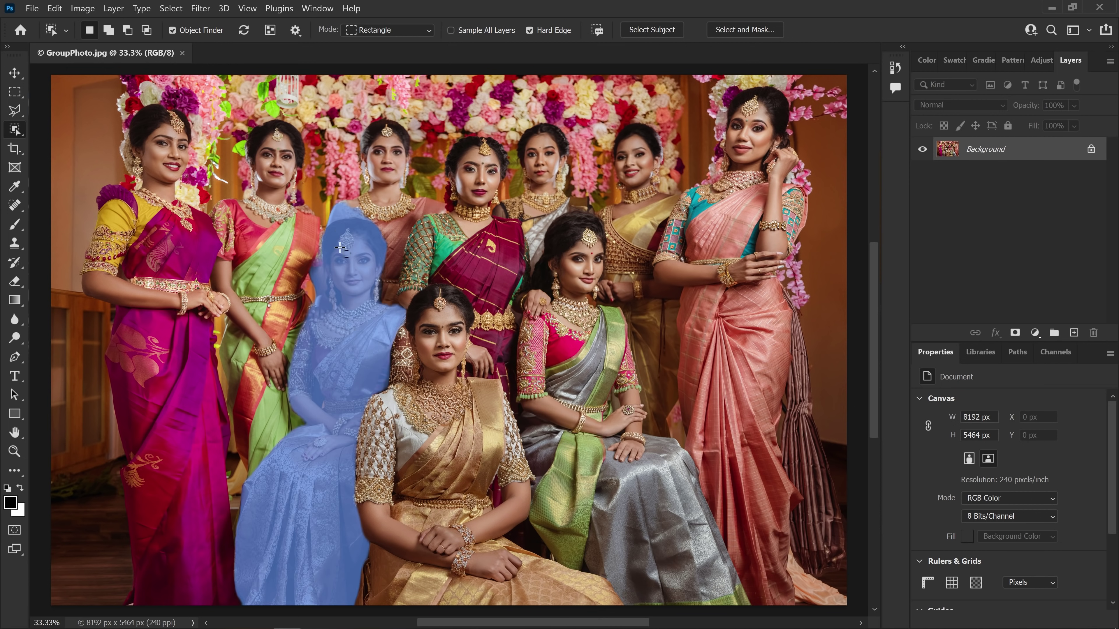
{"action": "left_click", "coordinate": [270, 30]}
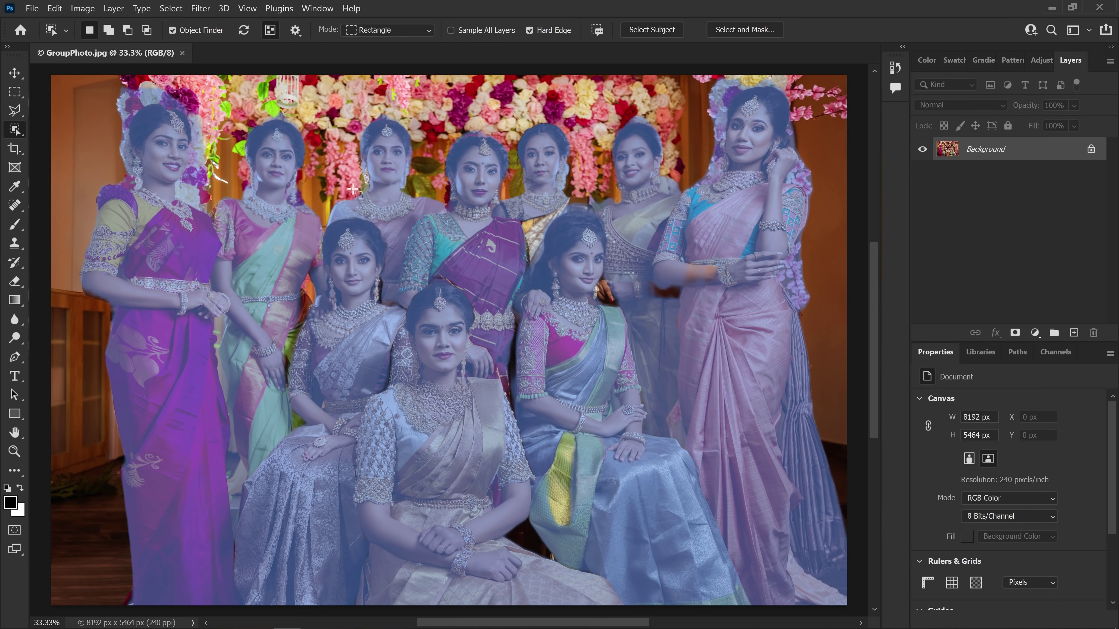
{"action": "left_click", "coordinate": [270, 31]}
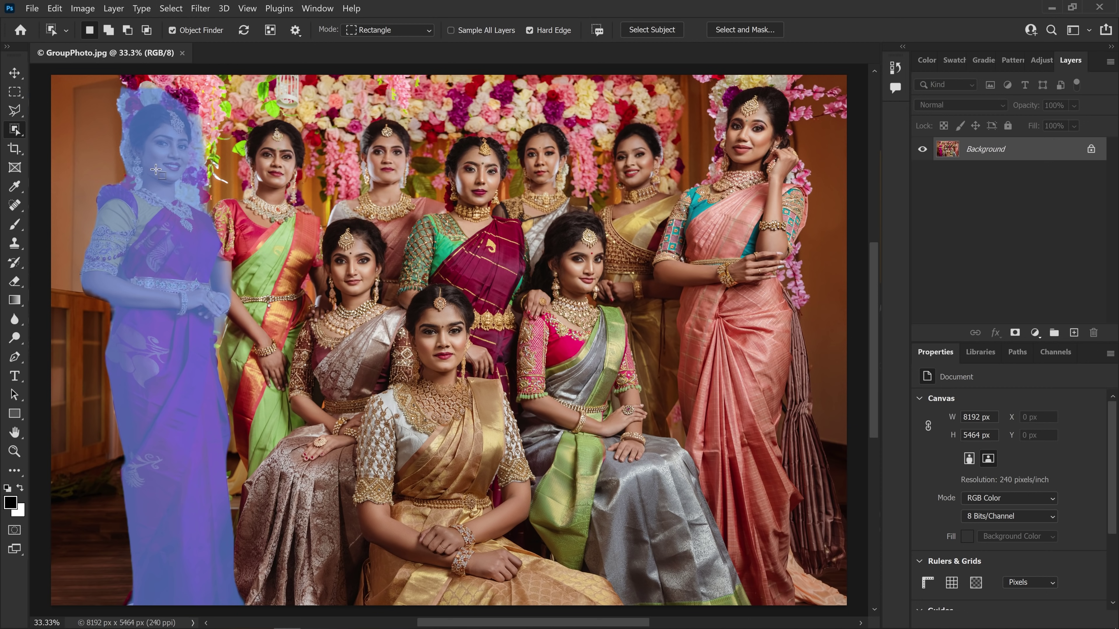
Step: Select each woman in turn with Object Selection, ending on the seated woman left of centre
{"action": "left_click", "coordinate": [161, 195]}
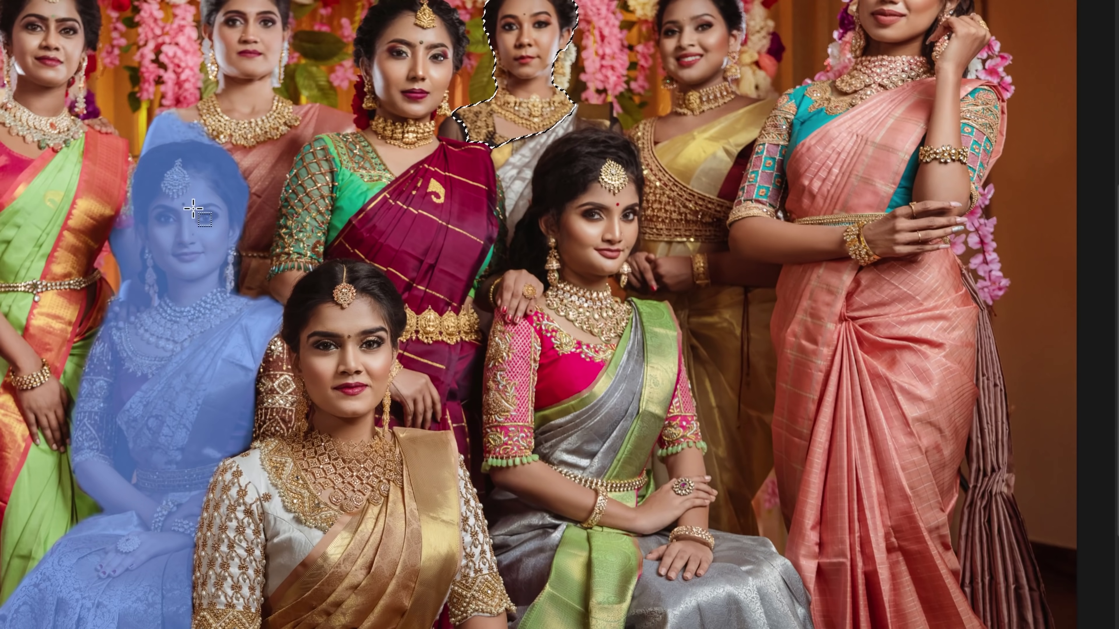
{"action": "left_click", "coordinate": [194, 210]}
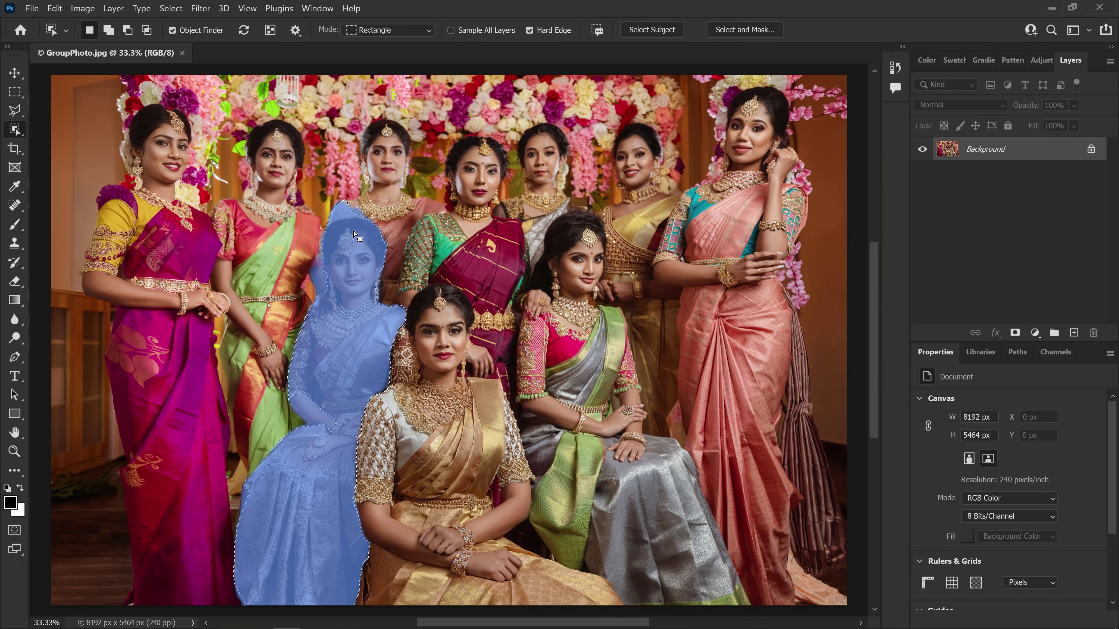
{"action": "left_click", "coordinate": [286, 263]}
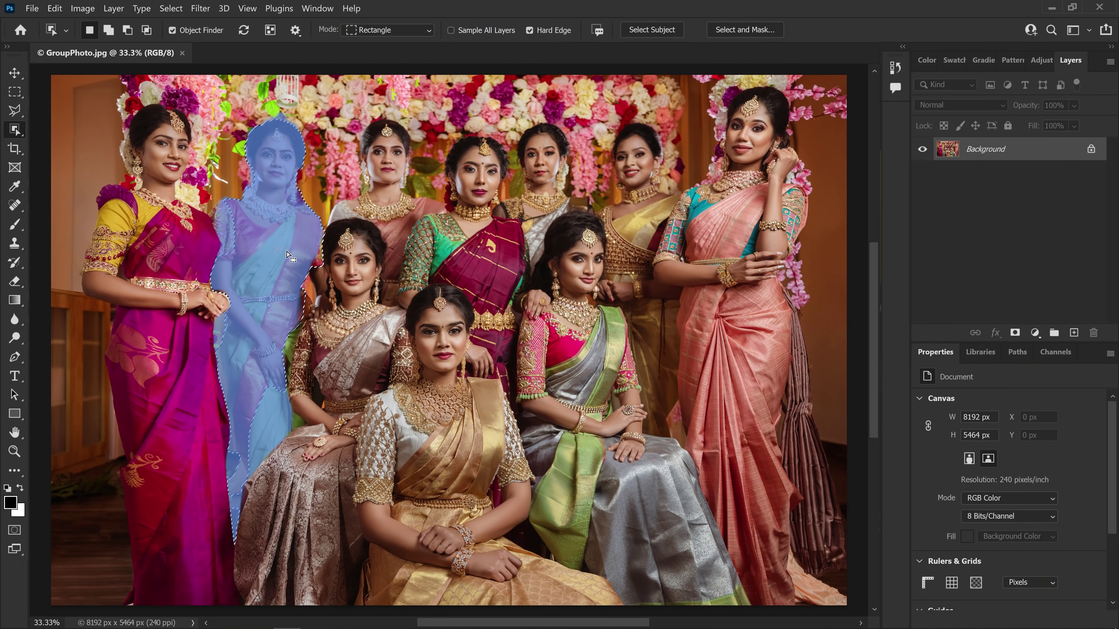
{"action": "left_click", "coordinate": [357, 240]}
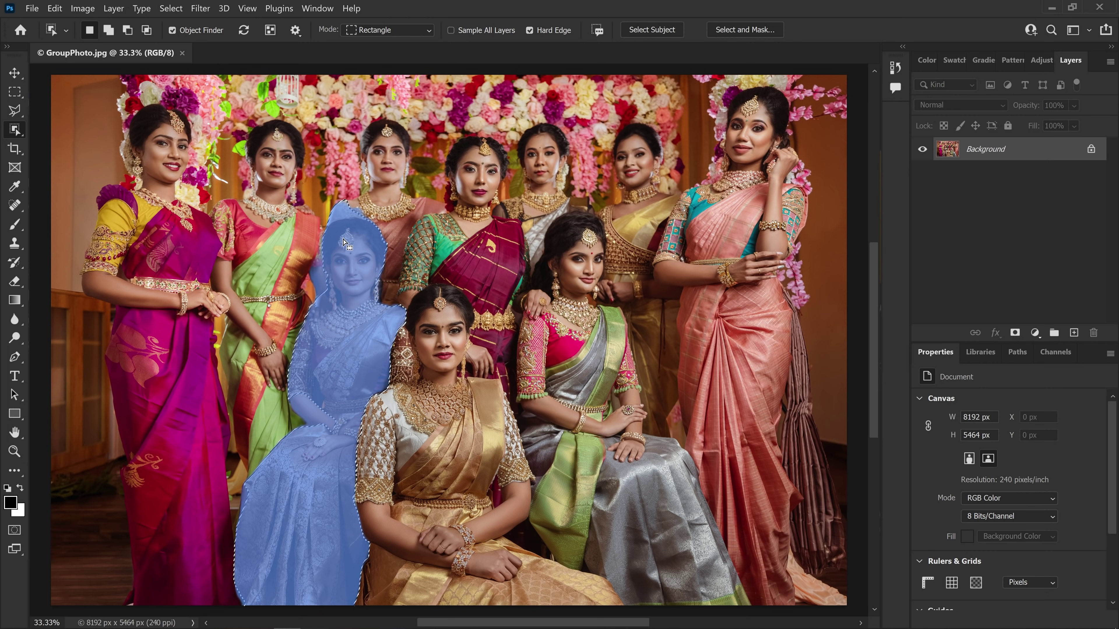
Step: Zoom in and set the Object Selection mode to Lasso
{"action": "scroll", "coordinate": [338, 236], "scroll_direction": "up", "scroll_amount": 5}
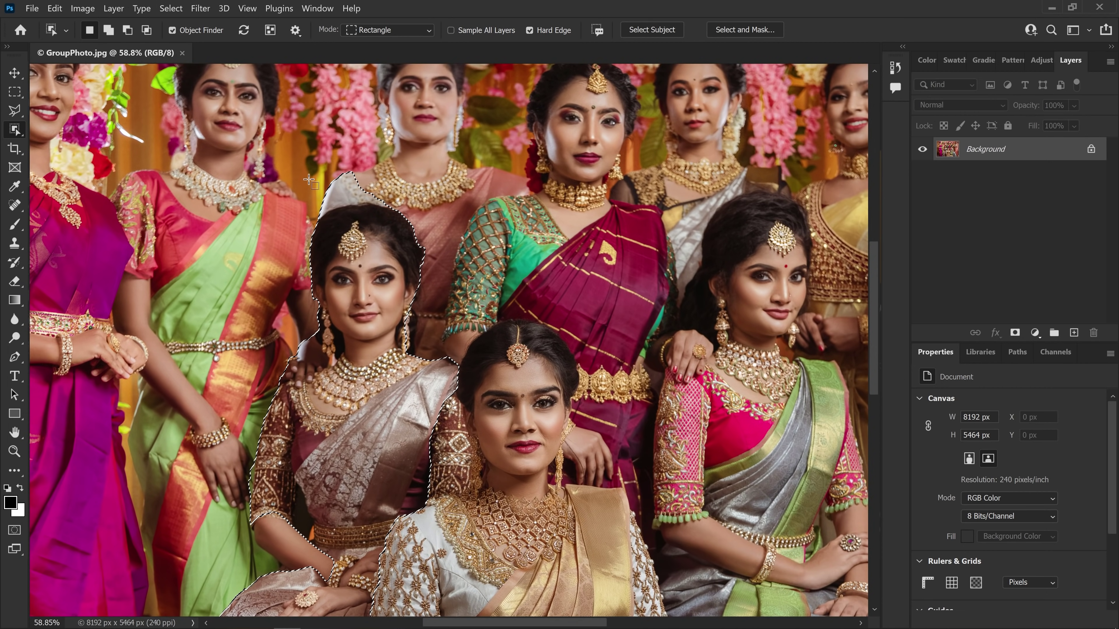
{"action": "left_click", "coordinate": [390, 31]}
{"action": "left_click", "coordinate": [381, 42]}
{"action": "left_click", "coordinate": [379, 28]}
{"action": "left_click", "coordinate": [375, 54]}
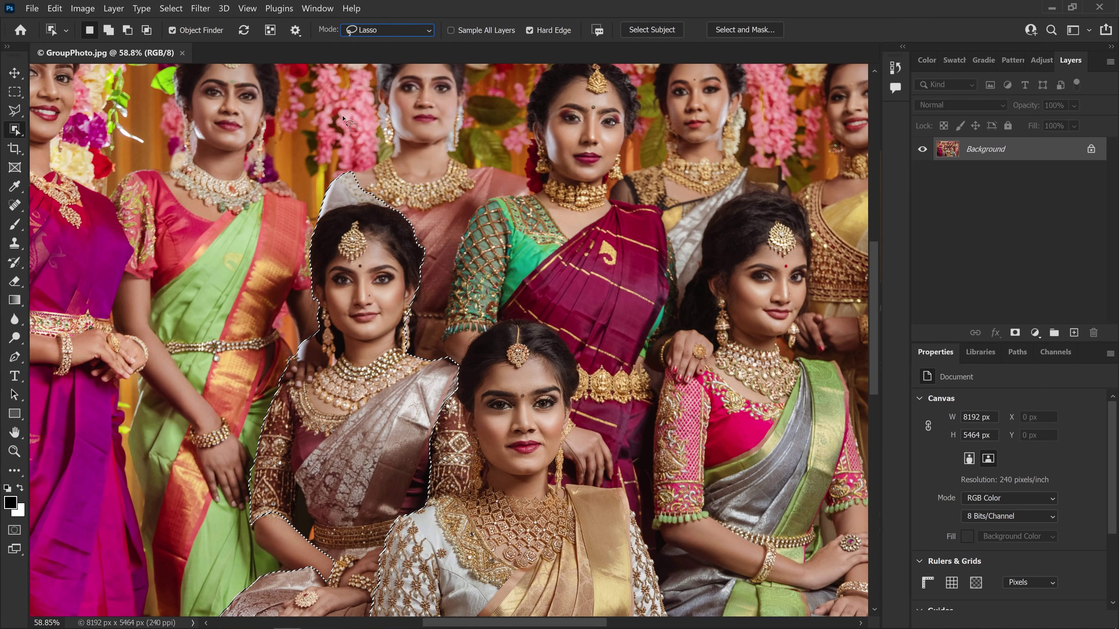
Step: Subtract the stray patch above her head and the shoulder area, then lasso-add an area back
{"action": "left_click_drag", "start_coordinate": [306, 181], "coordinate": [312, 233]}
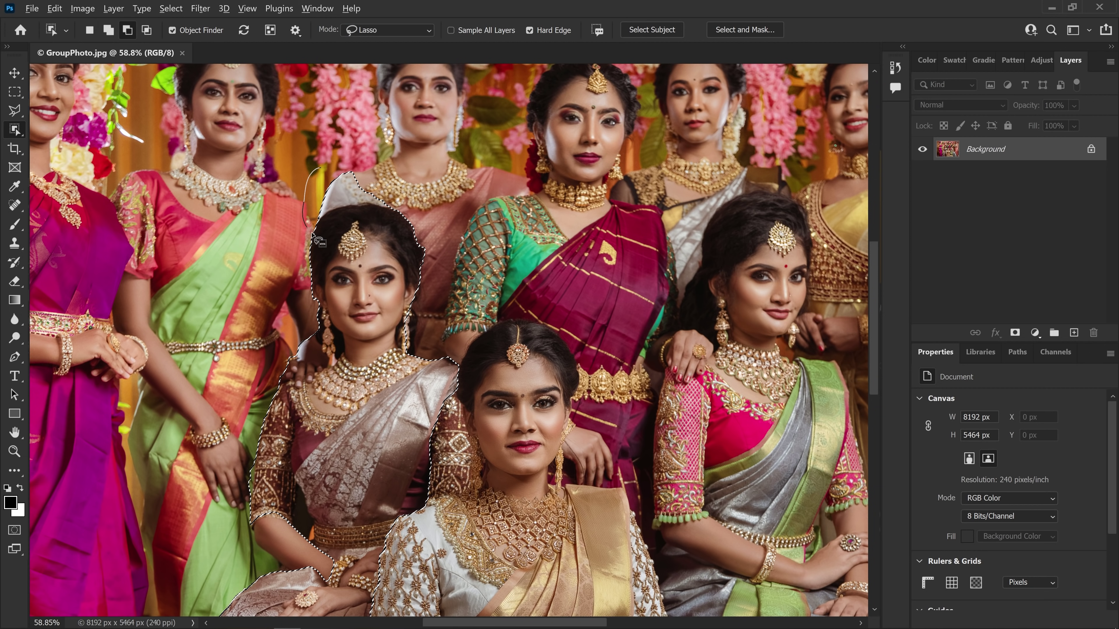
{"action": "left_click_drag", "start_coordinate": [387, 203], "coordinate": [382, 201]}
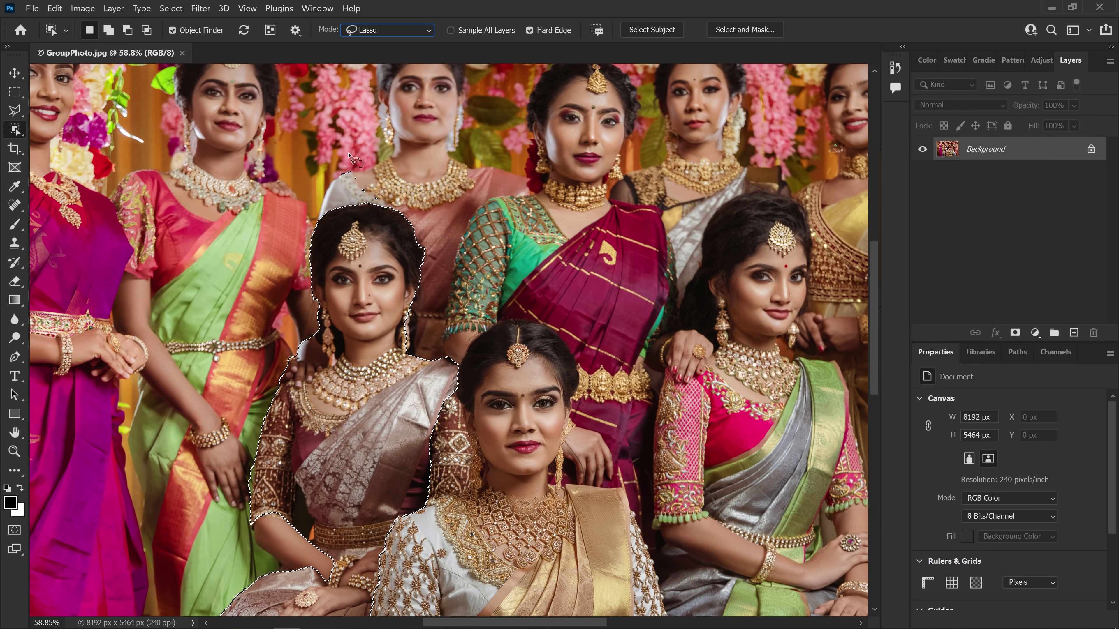
{"action": "mouse_move", "coordinate": [334, 160]}
{"action": "left_mouse_down"}
{"action": "mouse_move", "coordinate": [382, 205]}
{"action": "mouse_move", "coordinate": [335, 171]}
{"action": "left_mouse_up"}
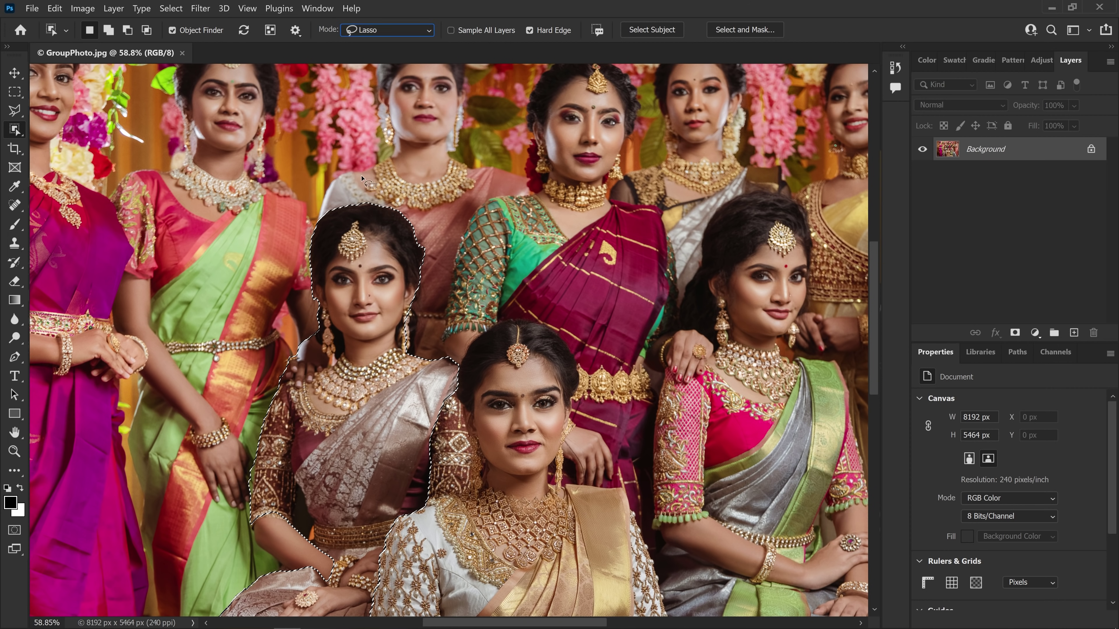
{"action": "mouse_move", "coordinate": [330, 343]}
{"action": "left_mouse_down"}
{"action": "mouse_move", "coordinate": [340, 373]}
{"action": "mouse_move", "coordinate": [286, 365]}
{"action": "mouse_move", "coordinate": [304, 324]}
{"action": "left_mouse_up"}
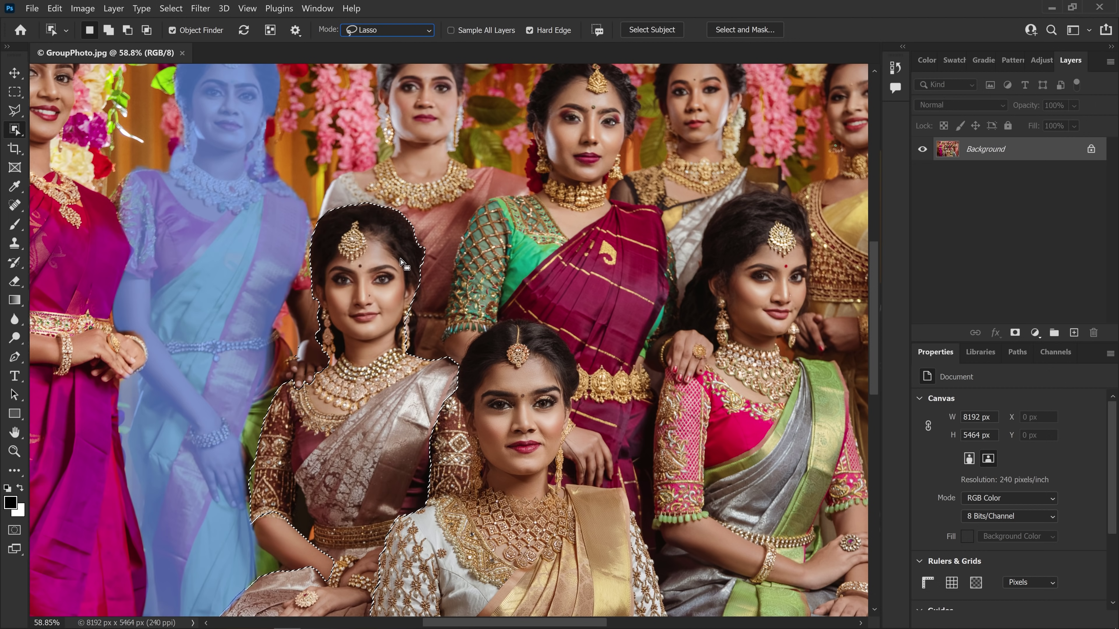
{"action": "scroll", "coordinate": [405, 263], "scroll_direction": "down", "scroll_amount": 3}
{"action": "key", "text": "shift"}
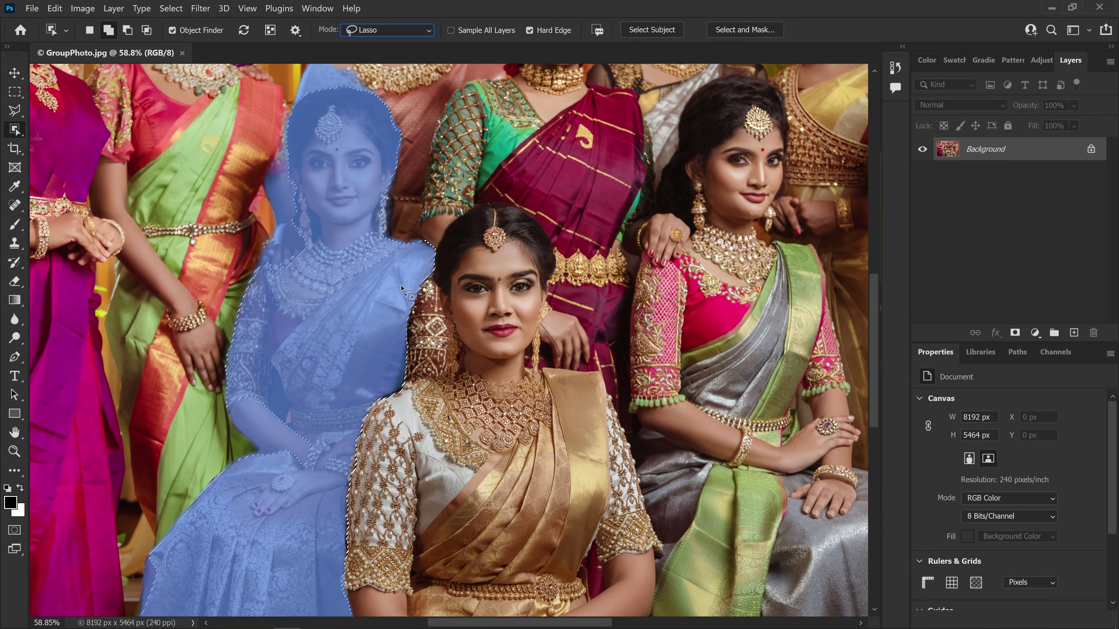
{"action": "mouse_move", "coordinate": [406, 285]}
{"action": "left_mouse_down"}
{"action": "mouse_move", "coordinate": [418, 277]}
{"action": "mouse_move", "coordinate": [456, 298]}
{"action": "mouse_move", "coordinate": [462, 348]}
{"action": "mouse_move", "coordinate": [443, 378]}
{"action": "mouse_move", "coordinate": [363, 370]}
{"action": "left_mouse_up"}
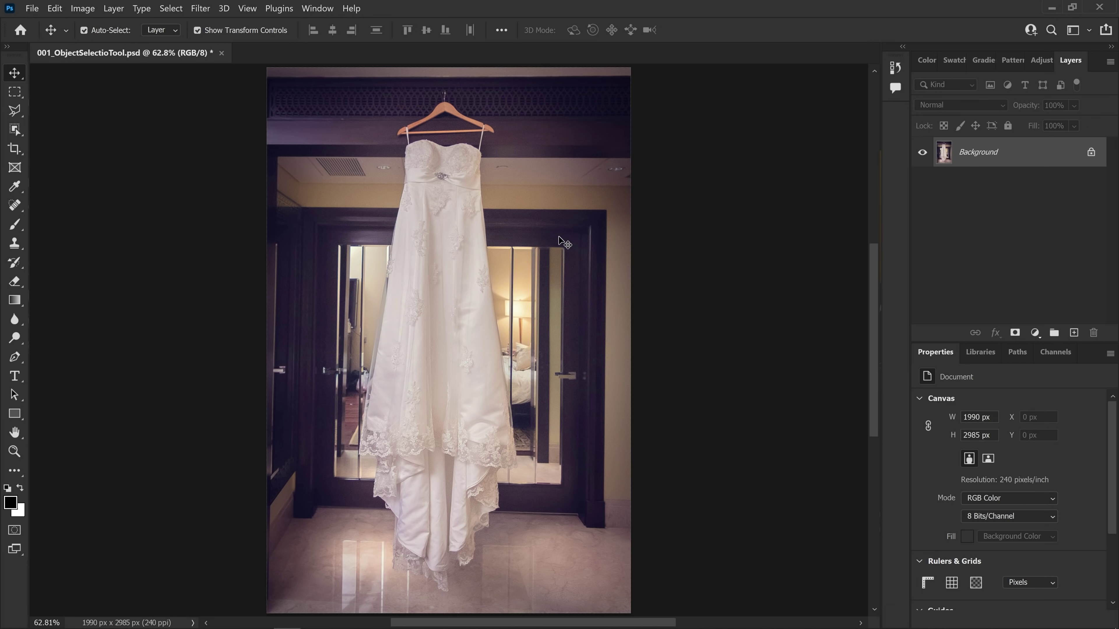
Step: Select the wedding dress with the Object Selection tool's Object Finder
{"action": "left_click", "coordinate": [14, 129]}
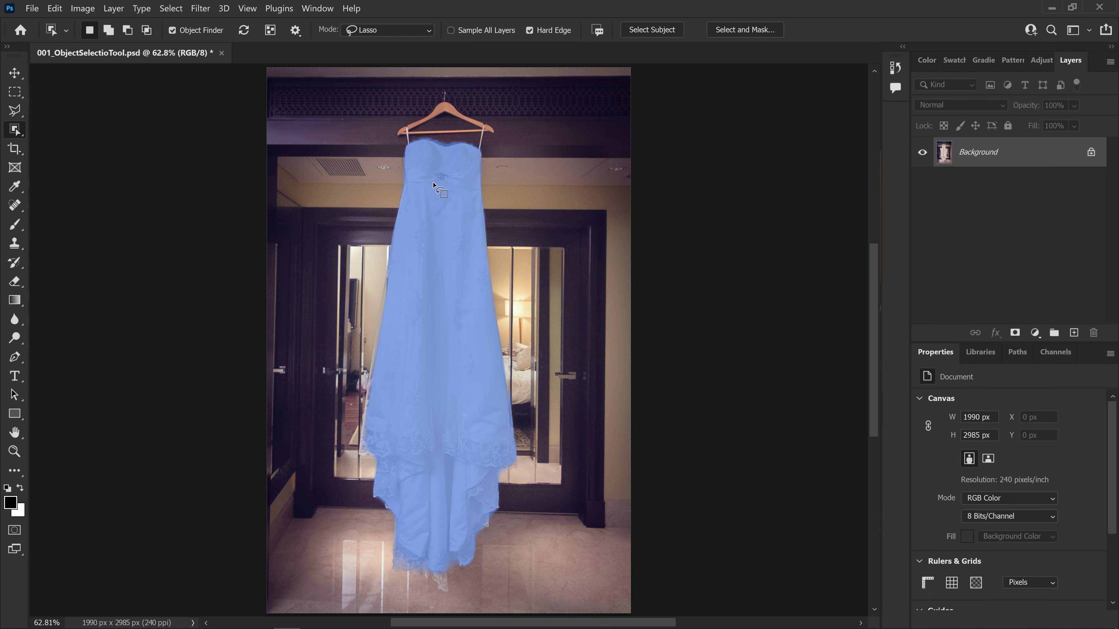
{"action": "left_click", "coordinate": [269, 31]}
{"action": "left_click", "coordinate": [430, 346]}
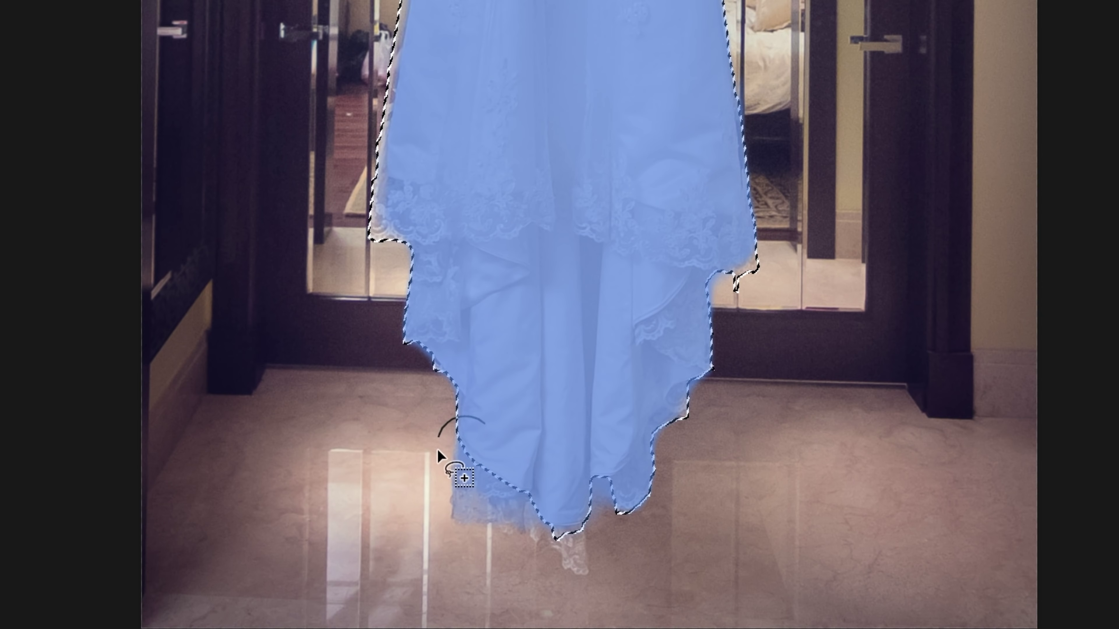
Step: Add the lace hem and the dress's left edge to the selection, then fit the photo on screen
{"action": "mouse_move", "coordinate": [437, 450]}
{"action": "left_mouse_down"}
{"action": "mouse_move", "coordinate": [443, 520]}
{"action": "mouse_move", "coordinate": [476, 559]}
{"action": "mouse_move", "coordinate": [451, 602]}
{"action": "mouse_move", "coordinate": [453, 579]}
{"action": "mouse_move", "coordinate": [378, 524]}
{"action": "left_mouse_up"}
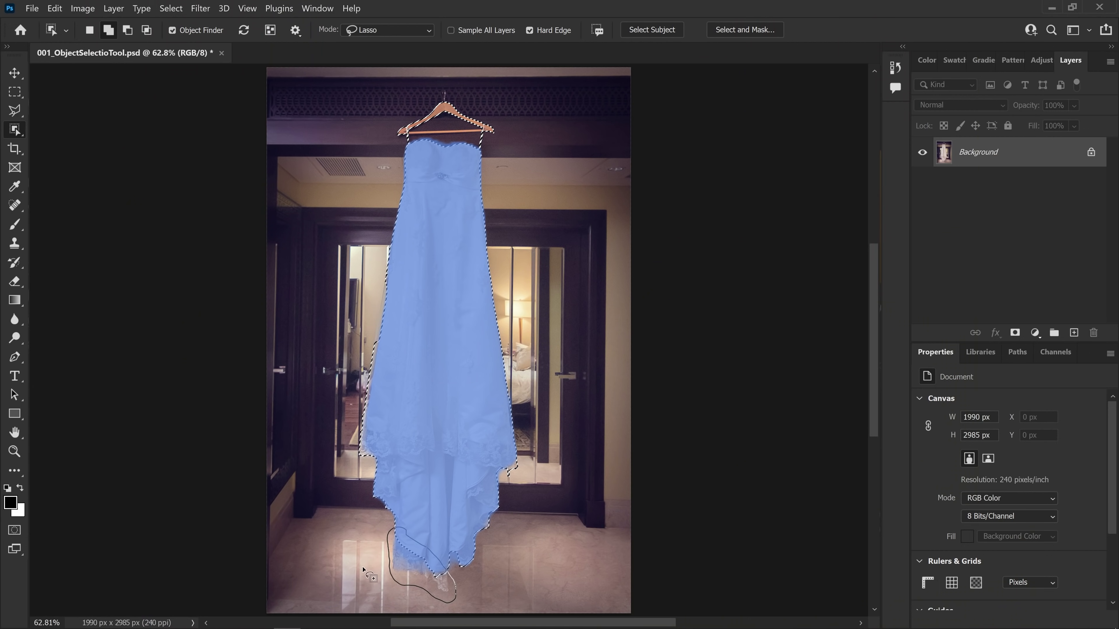
{"action": "left_click_drag", "start_coordinate": [364, 570], "coordinate": [399, 566]}
{"action": "scroll", "coordinate": [389, 344], "scroll_direction": "up", "scroll_amount": 5}
{"action": "mouse_move", "coordinate": [405, 193]}
{"action": "left_mouse_down"}
{"action": "mouse_move", "coordinate": [384, 210]}
{"action": "mouse_move", "coordinate": [368, 348]}
{"action": "mouse_move", "coordinate": [409, 326]}
{"action": "left_mouse_up"}
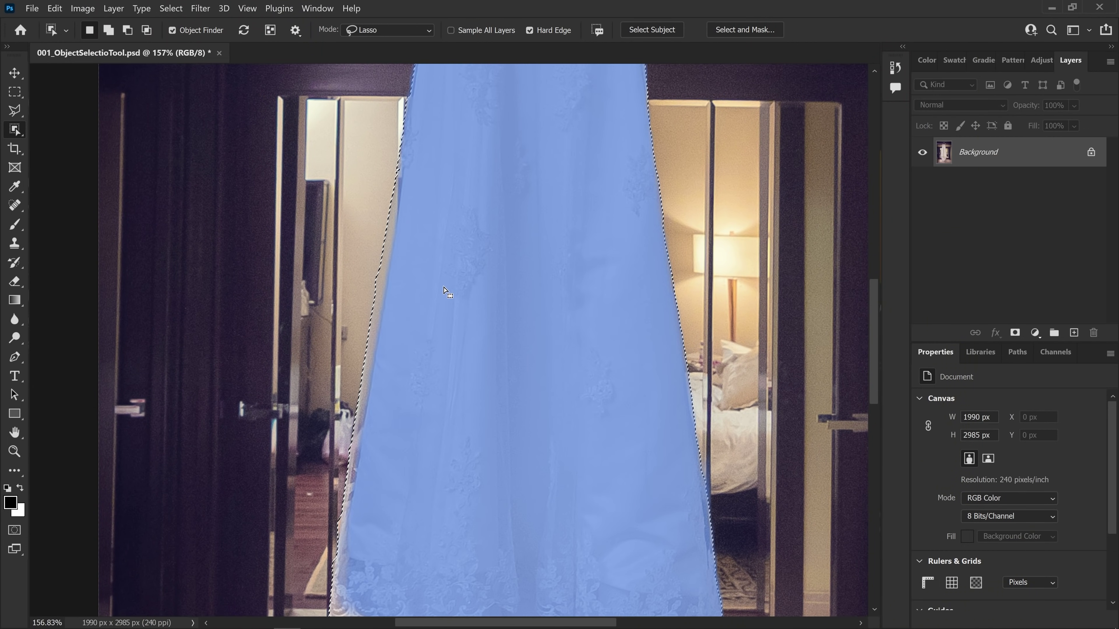
{"action": "scroll", "coordinate": [466, 300], "scroll_direction": "down", "scroll_amount": 2}
{"action": "right_click", "coordinate": [479, 297]}
{"action": "left_click", "coordinate": [507, 299]}
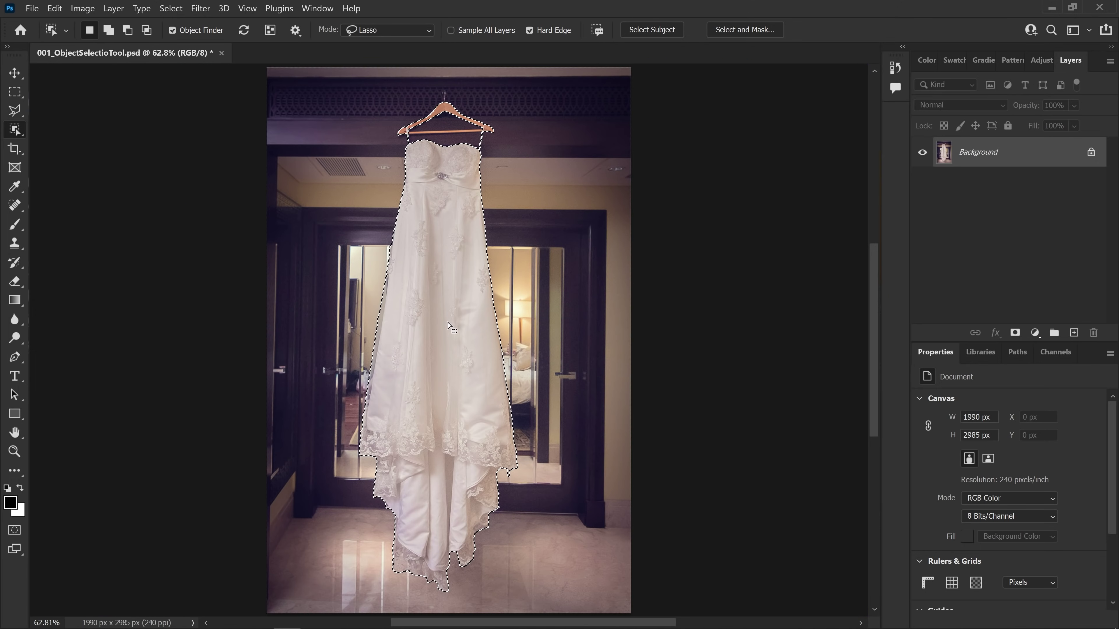
{"action": "left_click", "coordinate": [1035, 333]}
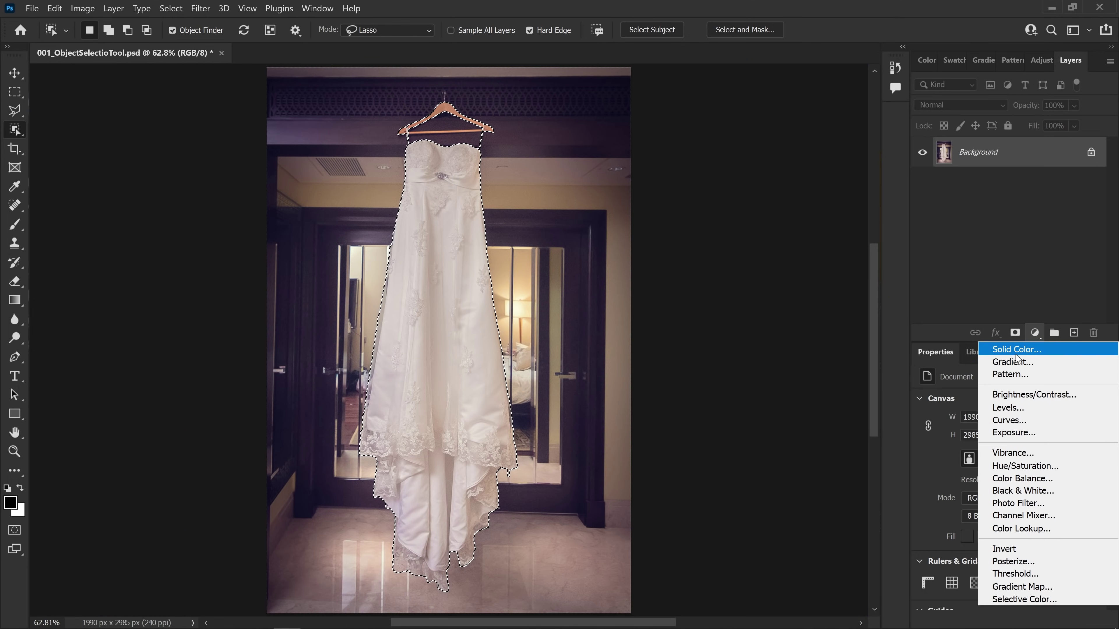
Step: Add a Curves adjustment layer masked to the dress and feather the mask edge slightly
{"action": "left_click", "coordinate": [1000, 419]}
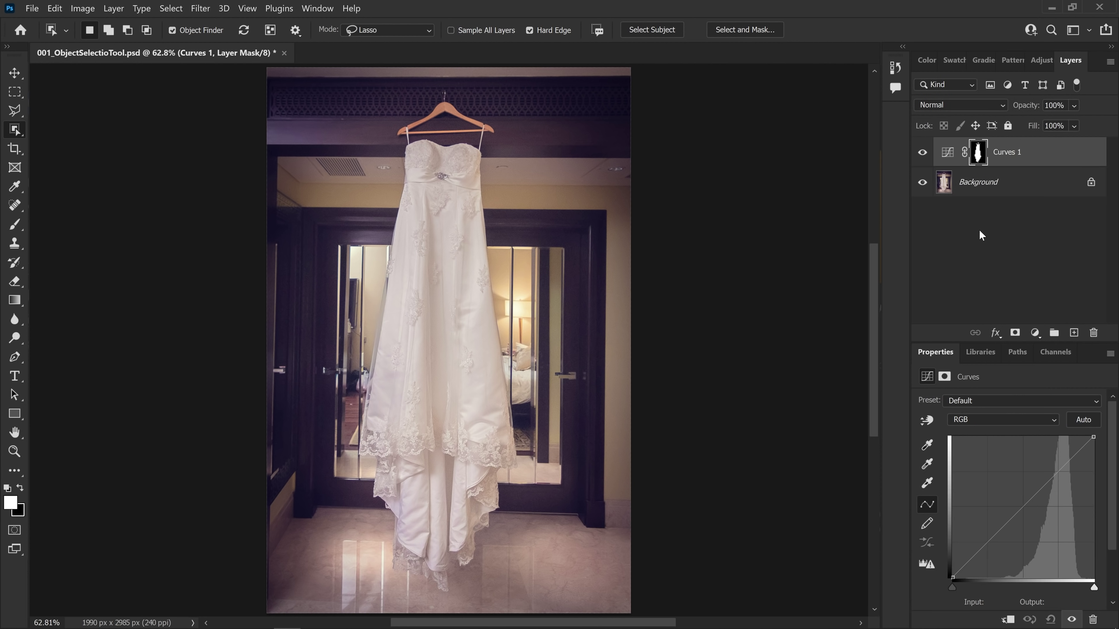
{"action": "left_click", "coordinate": [979, 153]}
{"action": "left_click", "coordinate": [978, 153], "text": "alt"}
{"action": "left_click", "coordinate": [975, 156], "text": "alt"}
{"action": "left_click_drag", "start_coordinate": [923, 502], "coordinate": [912, 501]}
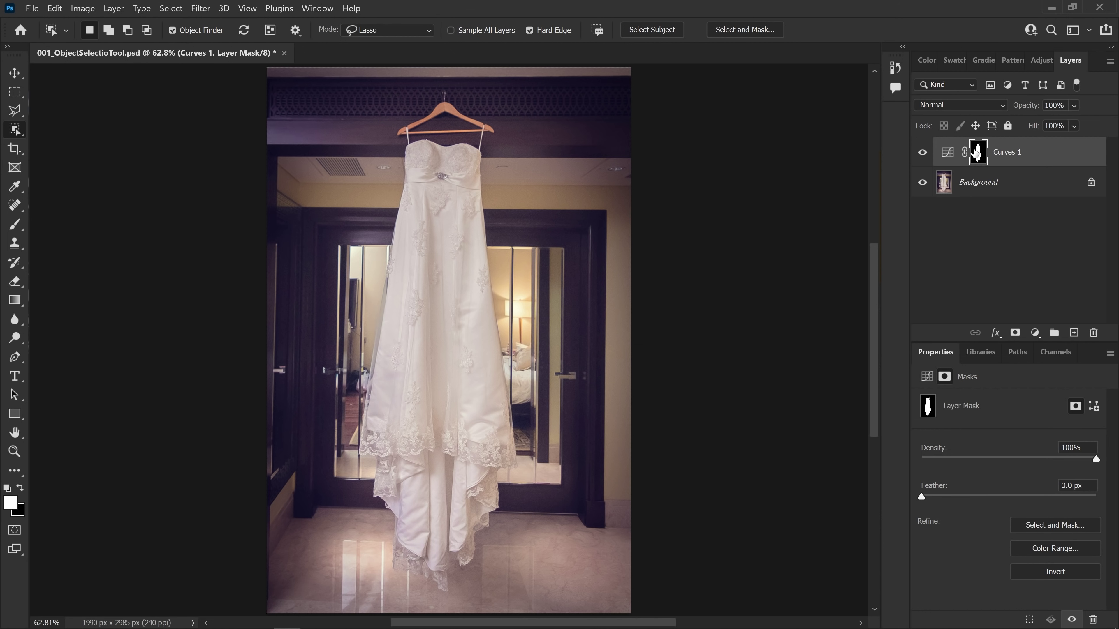
Step: Add a midpoint to the Curves 1 curve and pull it slightly down
{"action": "left_click", "coordinate": [947, 152]}
{"action": "left_click", "coordinate": [978, 153]}
{"action": "left_click", "coordinate": [947, 152]}
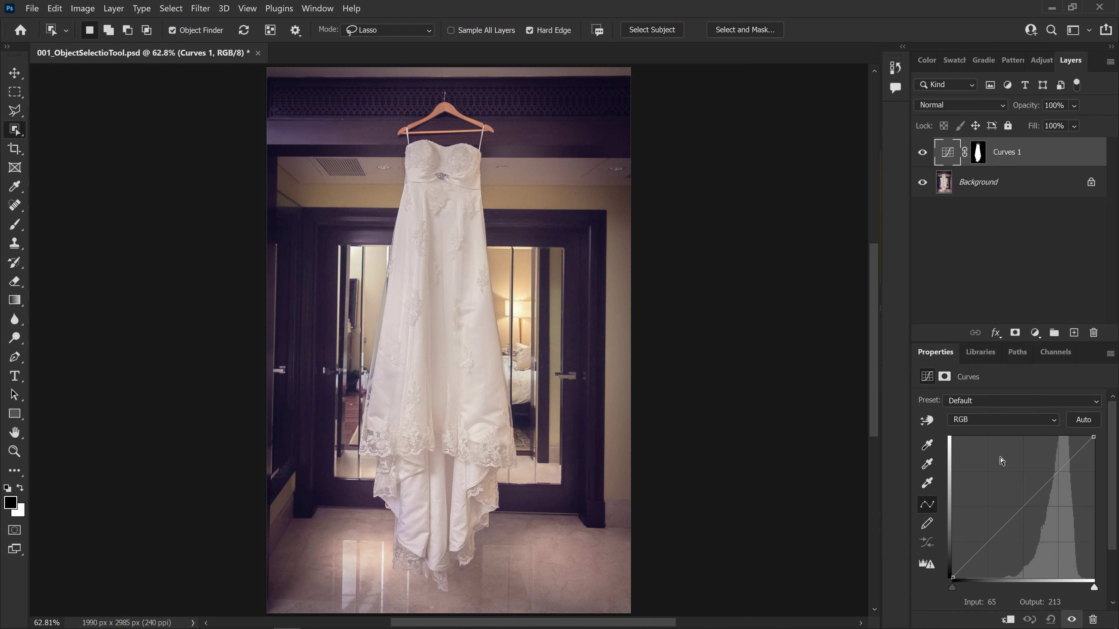
{"action": "left_click", "coordinate": [1025, 509]}
{"action": "mouse_move", "coordinate": [1028, 513]}
{"action": "left_mouse_down"}
{"action": "mouse_move", "coordinate": [1020, 507]}
{"action": "mouse_move", "coordinate": [1030, 519]}
{"action": "left_mouse_up"}
{"action": "left_click", "coordinate": [978, 154]}
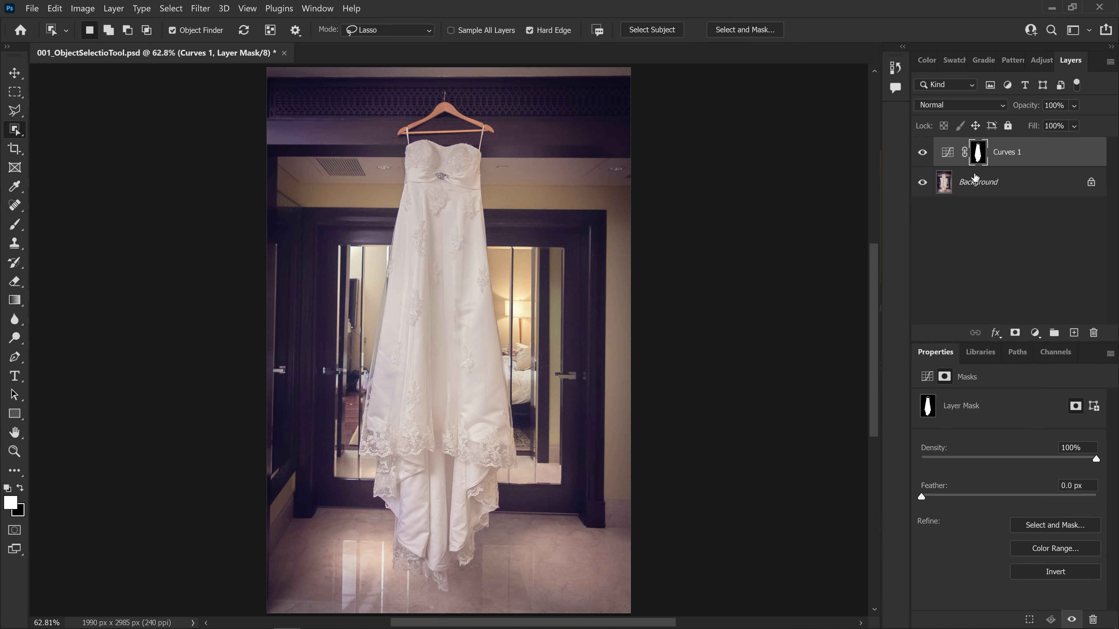
Step: Invert the Curves 1 mask and drag the curve midpoint down to darken the room, comparing before and after
{"action": "key", "text": "ctrl+i"}
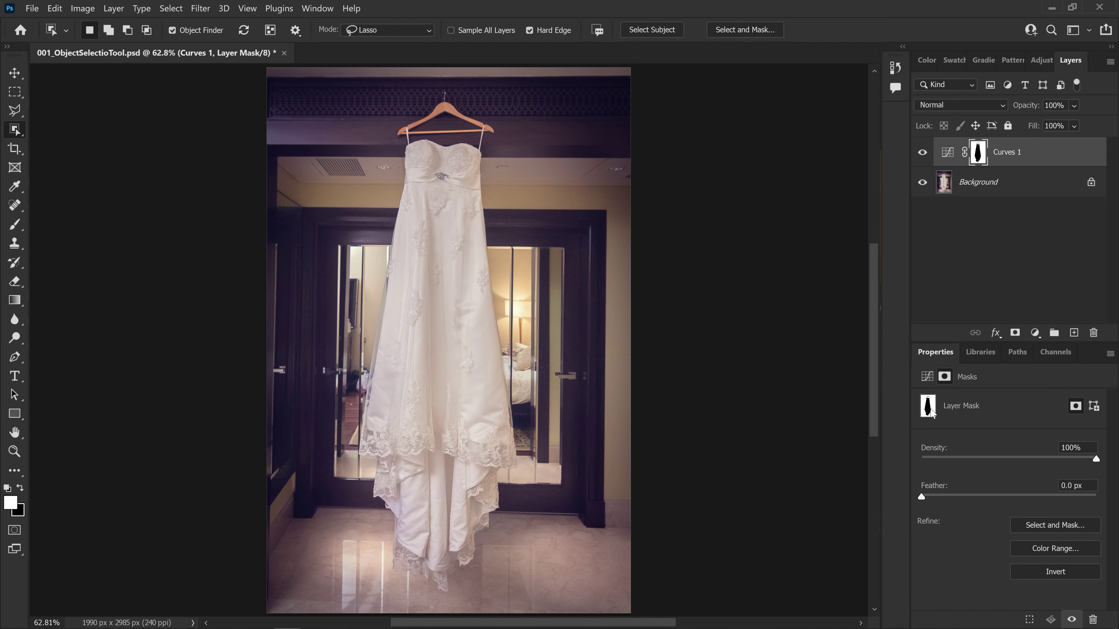
{"action": "left_click", "coordinate": [947, 152]}
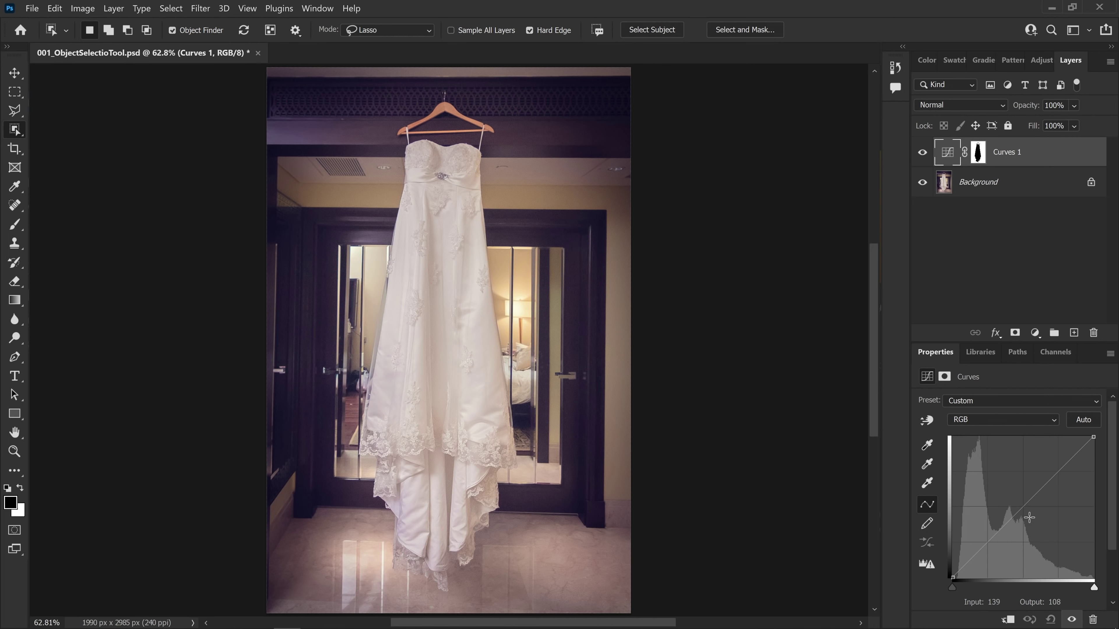
{"action": "left_click_drag", "start_coordinate": [1025, 506], "coordinate": [1026, 523]}
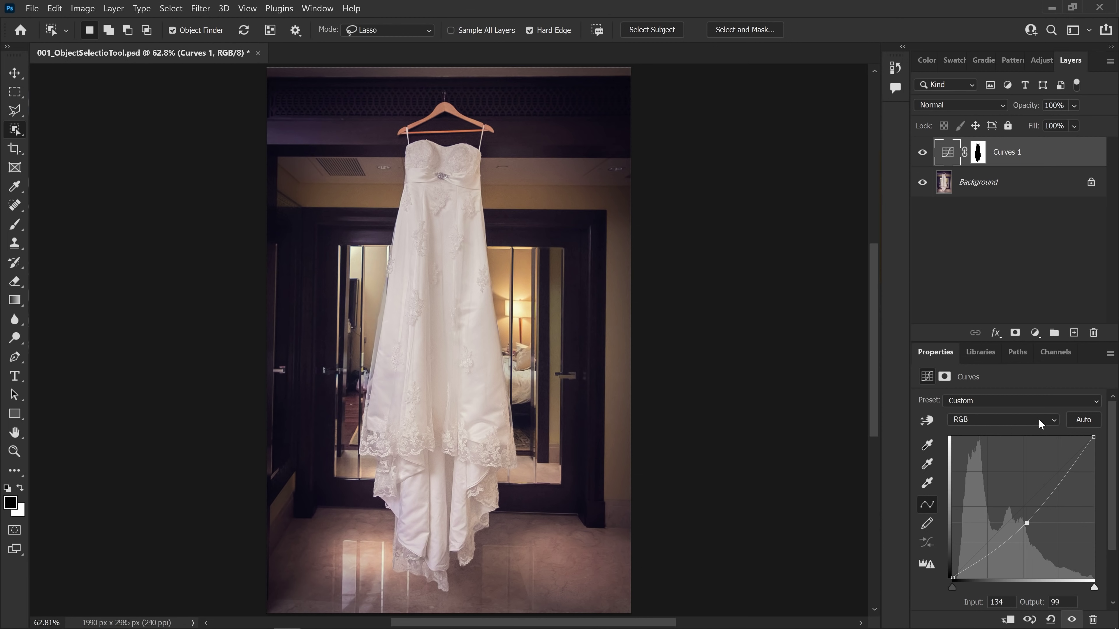
{"action": "left_click", "coordinate": [922, 152]}
{"action": "left_click", "coordinate": [923, 152]}
{"action": "left_click", "coordinate": [931, 188]}
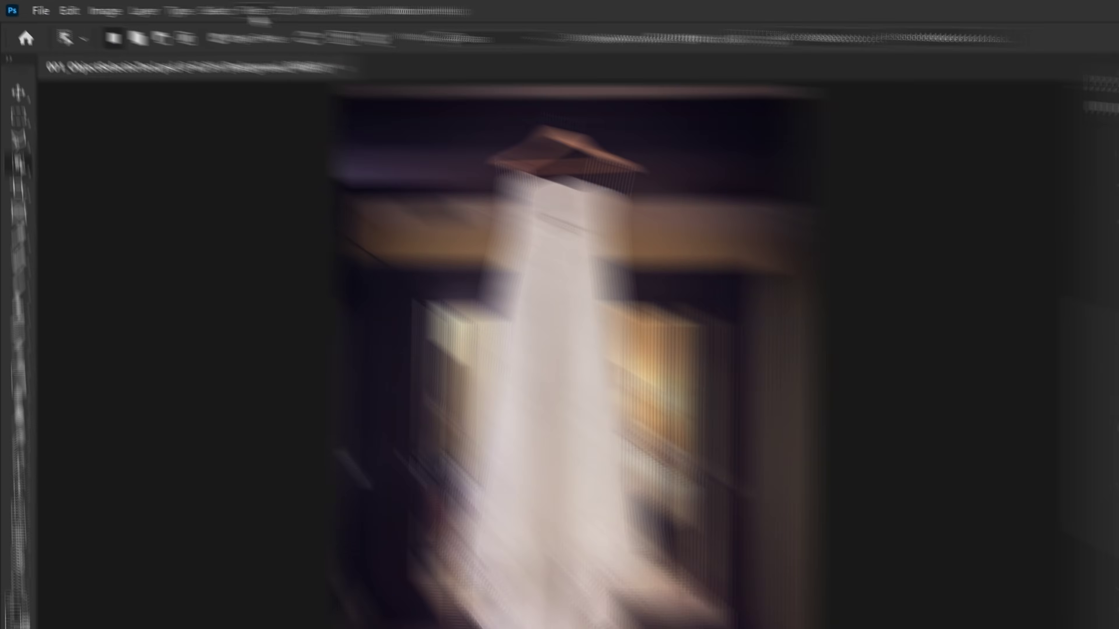
{"action": "left_click", "coordinate": [200, 8]}
Step: Turn on Depth Blur in Neural Filters and set a focal point on the dress
{"action": "left_click", "coordinate": [480, 128]}
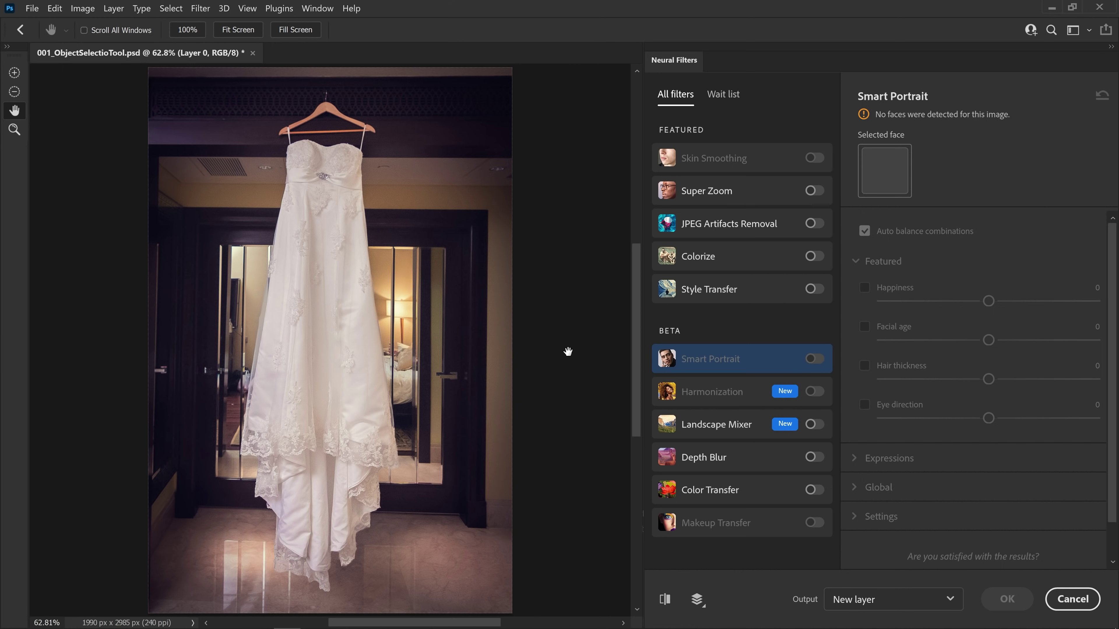
{"action": "left_click", "coordinate": [755, 463]}
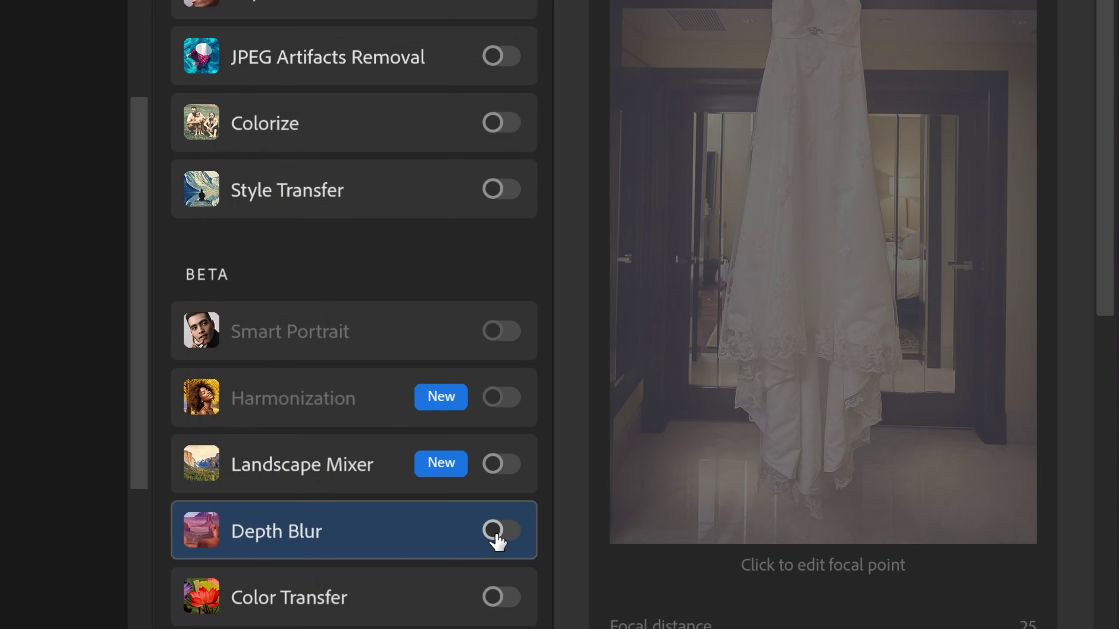
{"action": "left_click", "coordinate": [812, 458]}
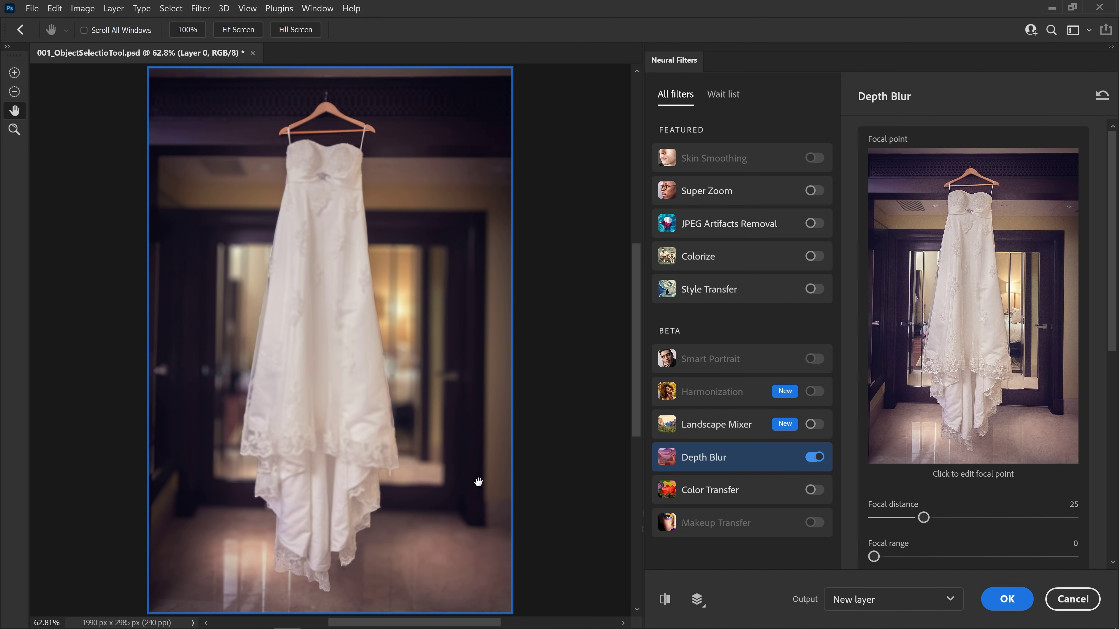
{"action": "left_click_drag", "start_coordinate": [1112, 253], "coordinate": [1116, 293]}
{"action": "scroll", "coordinate": [1116, 293], "scroll_direction": "up", "scroll_amount": 2}
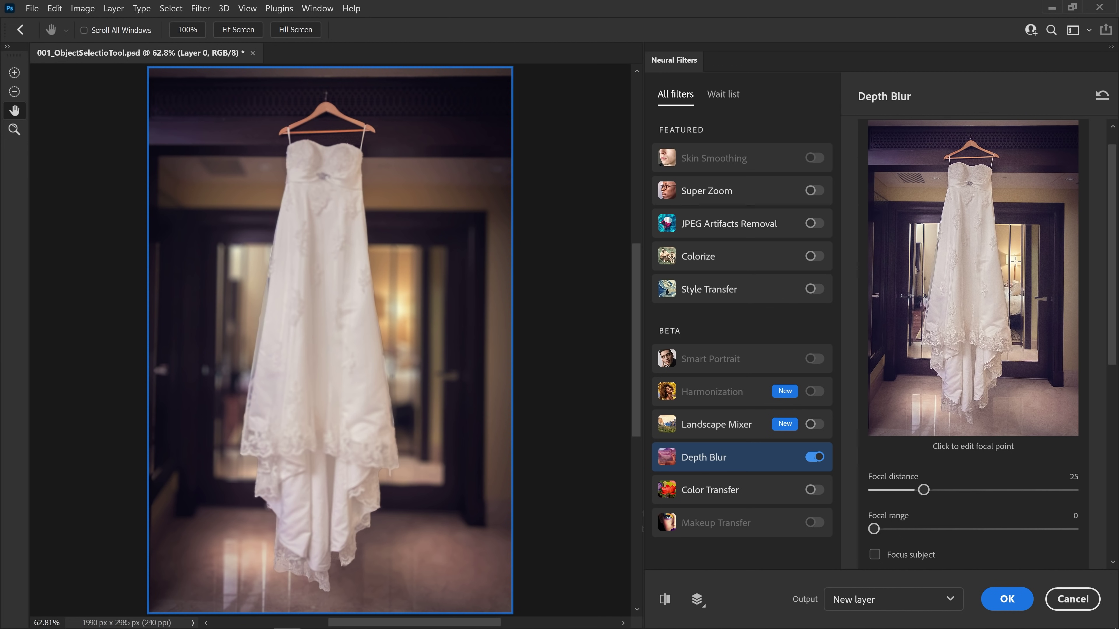
{"action": "left_click", "coordinate": [1016, 249]}
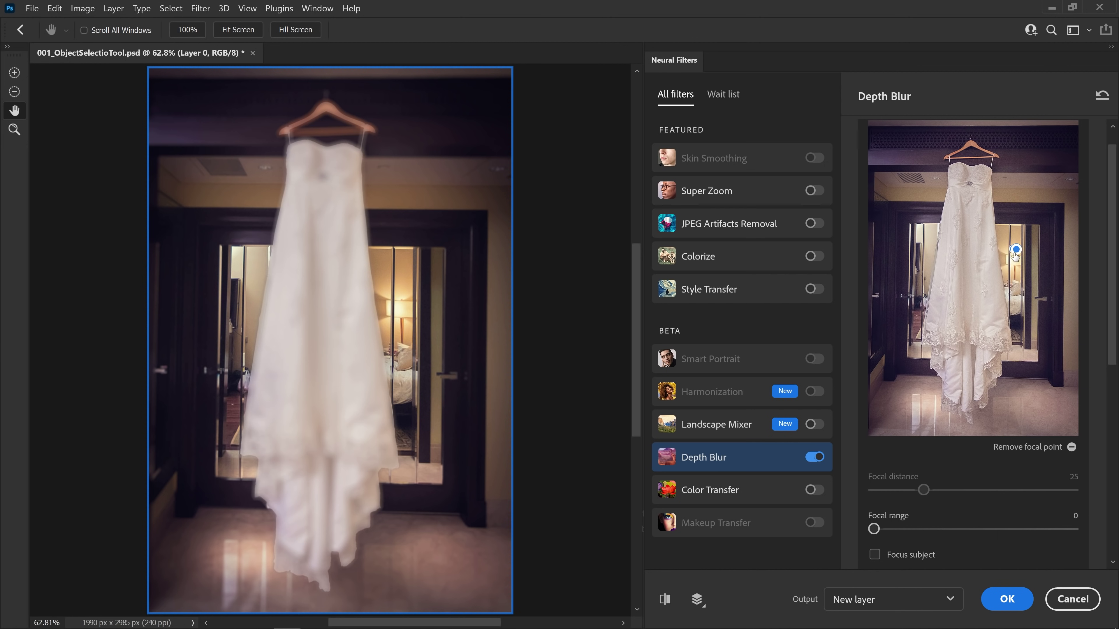
Step: Remove the manual Depth Blur focal point and enable Focus subject instead
{"action": "left_click", "coordinate": [985, 277]}
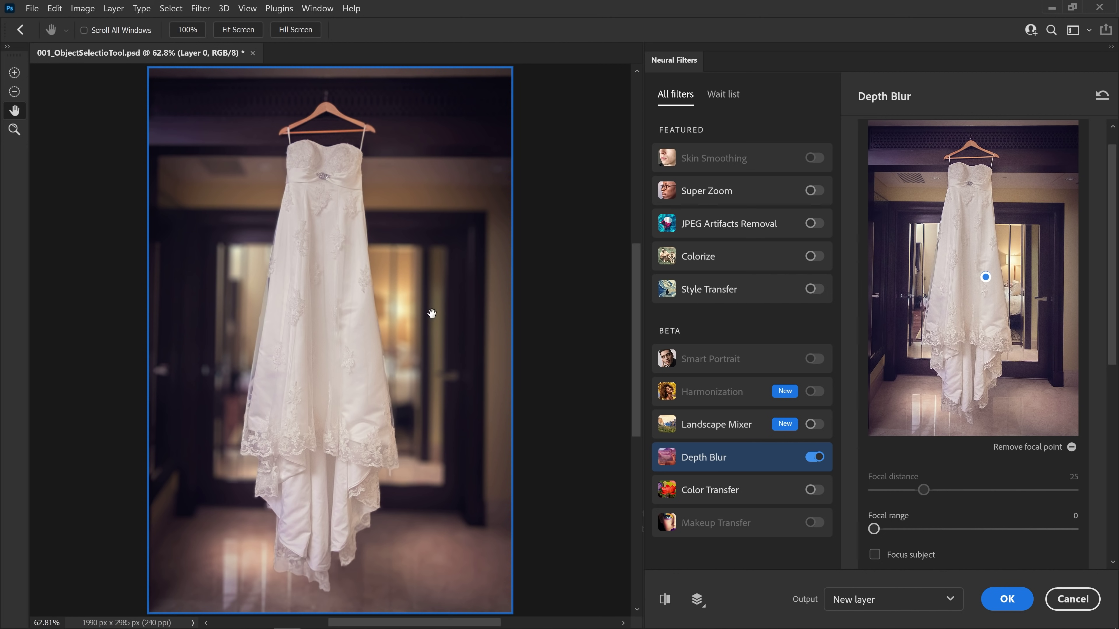
{"action": "left_click", "coordinate": [985, 278]}
{"action": "left_click", "coordinate": [1071, 448]}
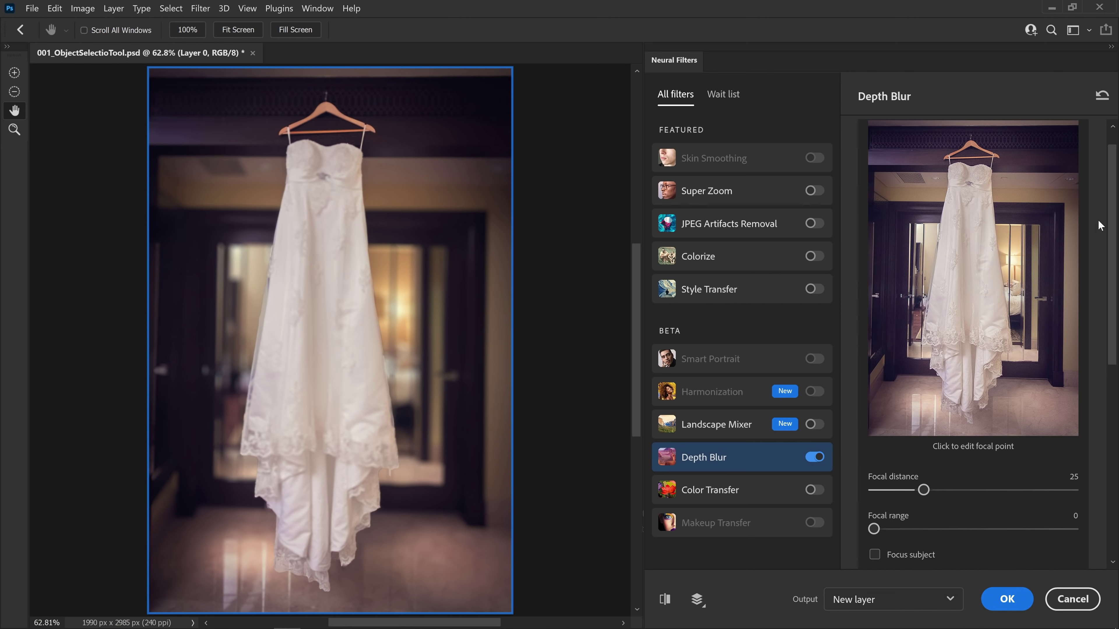
{"action": "scroll", "coordinate": [1112, 242], "scroll_direction": "down", "scroll_amount": 1}
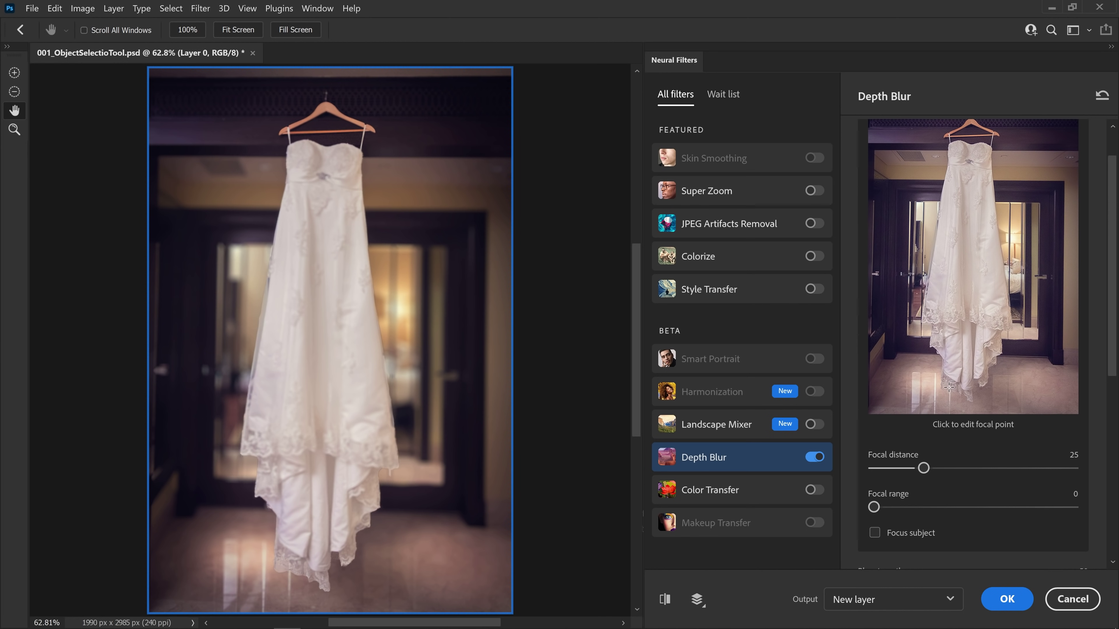
{"action": "left_click", "coordinate": [890, 538]}
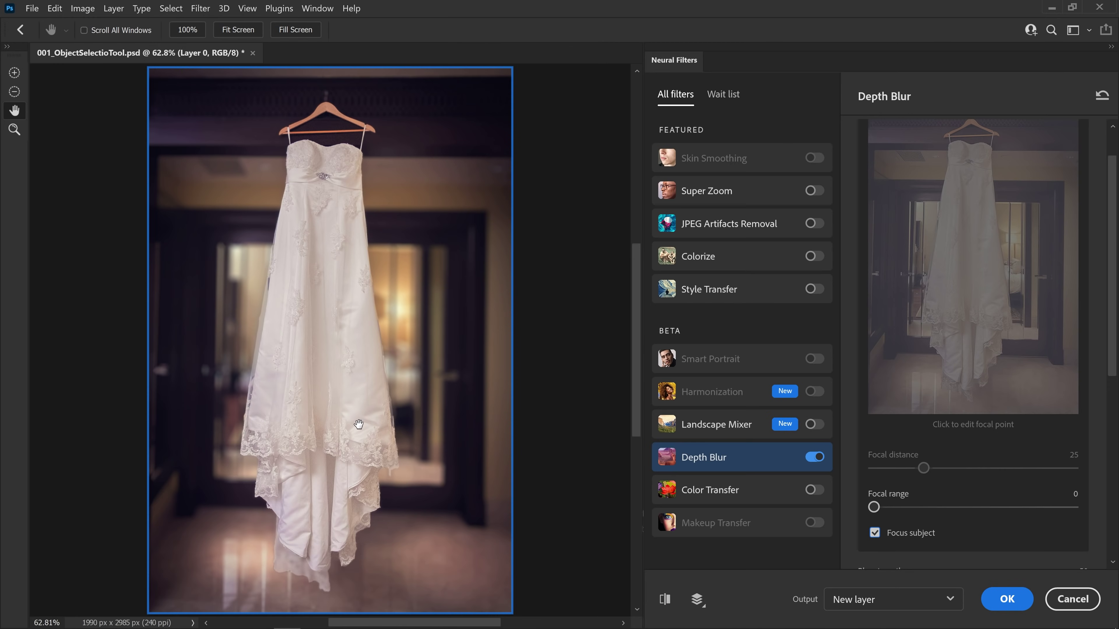
Step: Lower the Depth Blur strength to 25 and add a little haze to the background
{"action": "scroll", "coordinate": [1107, 302], "scroll_direction": "down", "scroll_amount": 3}
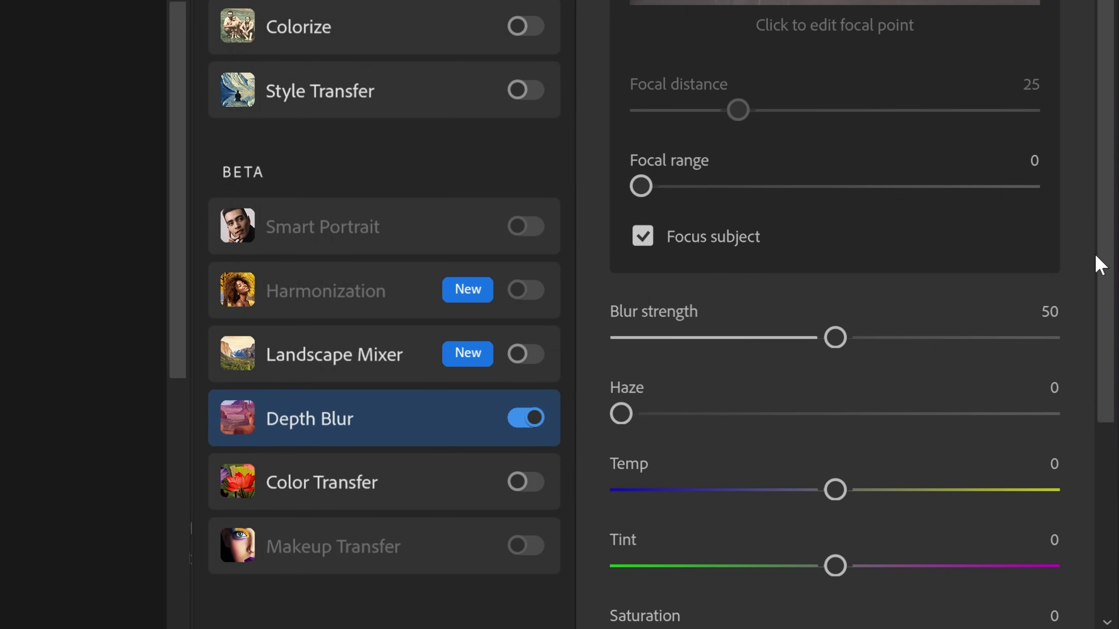
{"action": "scroll", "coordinate": [1013, 266], "scroll_direction": "down", "scroll_amount": 1}
{"action": "left_click_drag", "start_coordinate": [835, 329], "coordinate": [750, 327]}
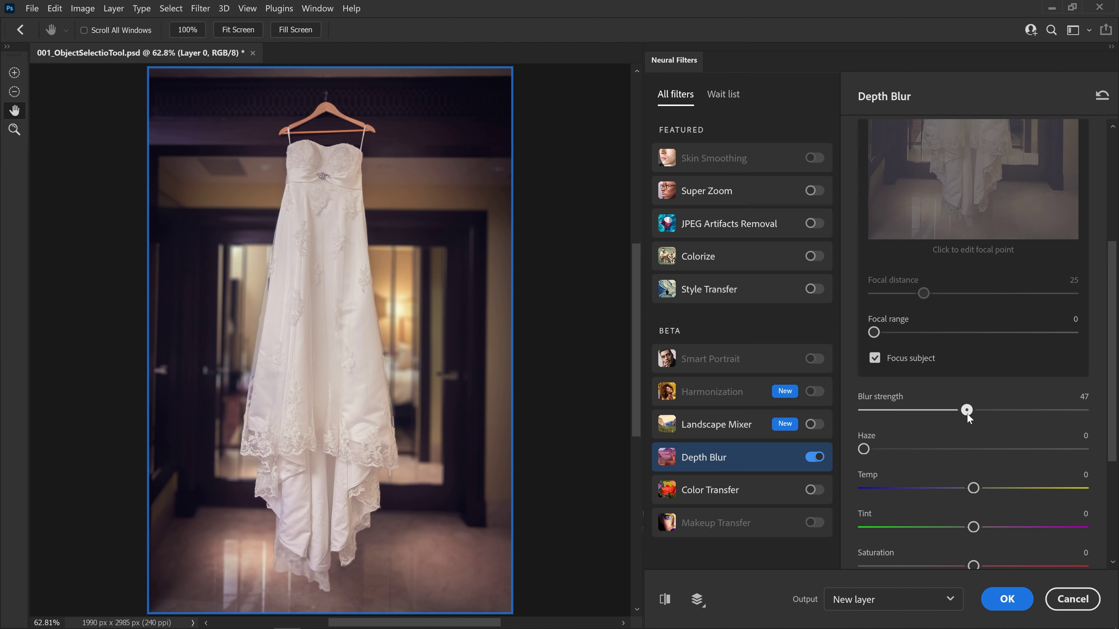
{"action": "left_click_drag", "start_coordinate": [967, 413], "coordinate": [967, 414]}
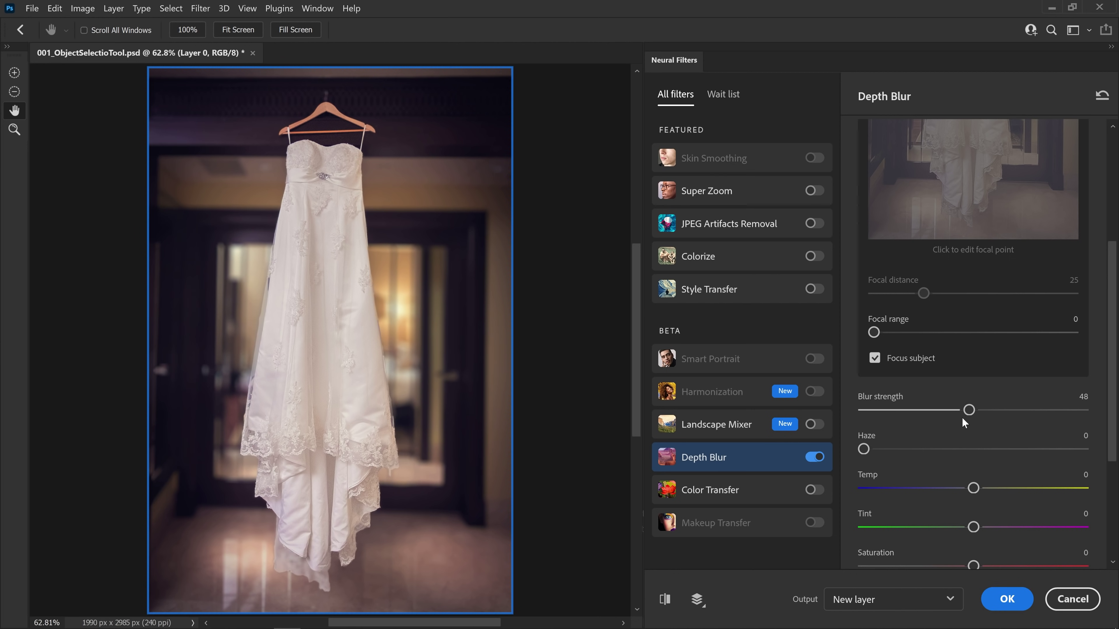
{"action": "left_click_drag", "start_coordinate": [962, 415], "coordinate": [919, 415]}
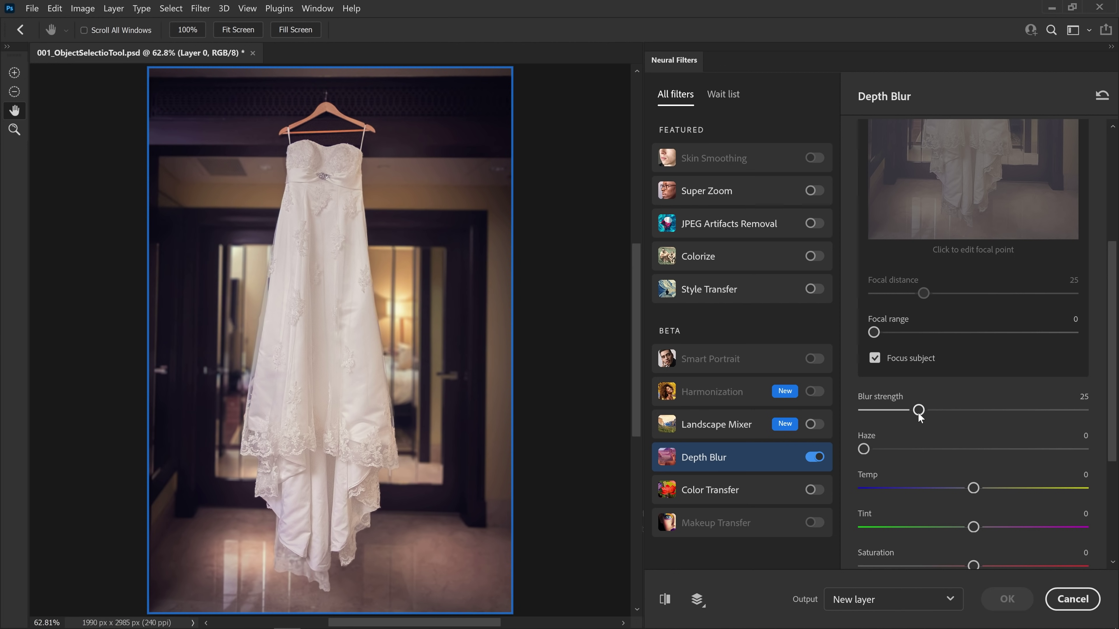
{"action": "scroll", "coordinate": [982, 419], "scroll_direction": "down", "scroll_amount": 2}
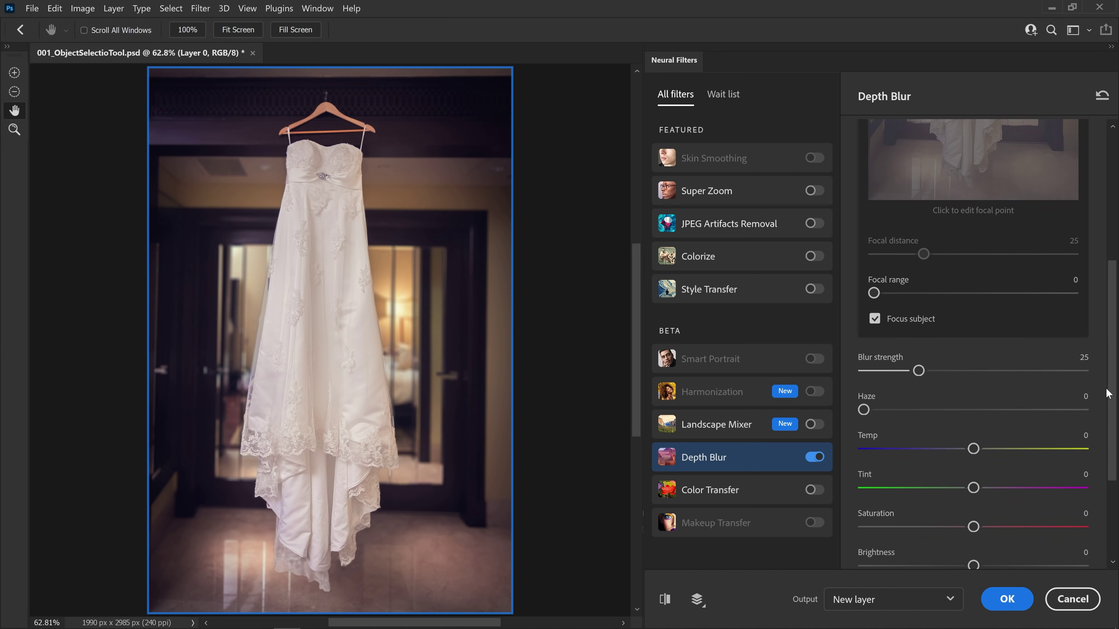
{"action": "left_click_drag", "start_coordinate": [865, 394], "coordinate": [893, 399]}
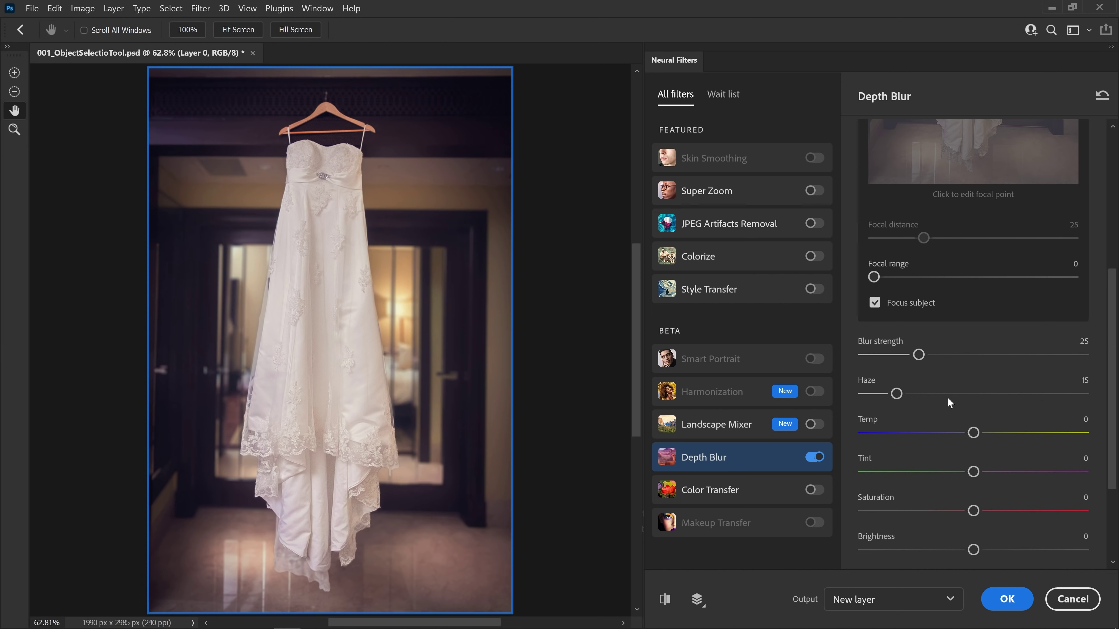
Step: Set Temp +3, Tint +8, Grain 13 and a final Blur strength of 21
{"action": "scroll", "coordinate": [956, 397], "scroll_direction": "down", "scroll_amount": 1}
{"action": "left_click", "coordinate": [982, 390]}
{"action": "left_click", "coordinate": [954, 391]}
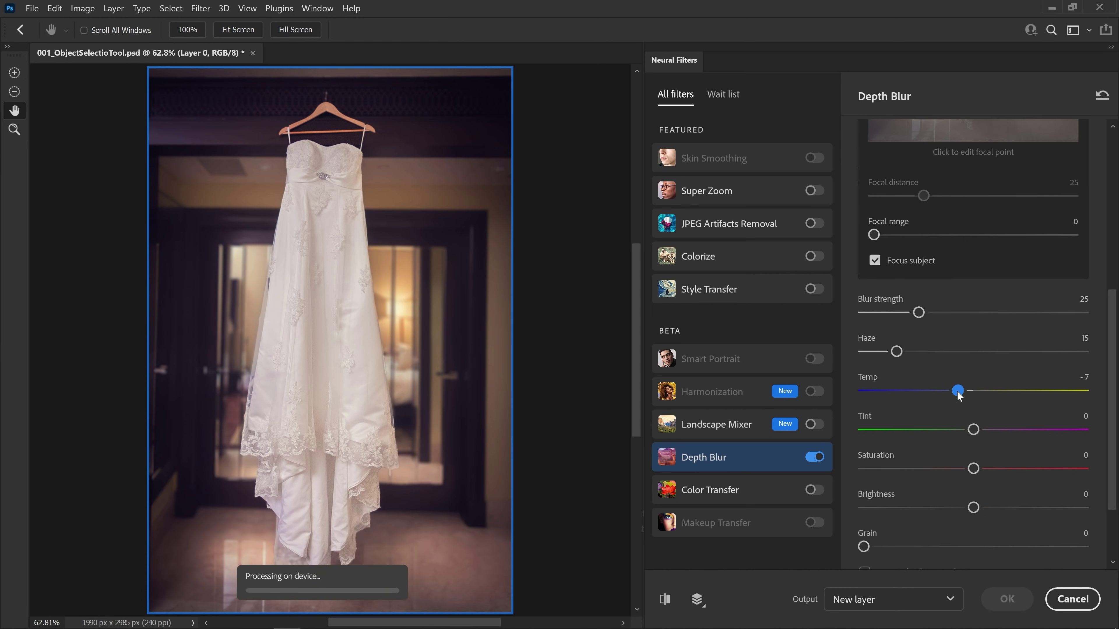
{"action": "left_click_drag", "start_coordinate": [956, 393], "coordinate": [980, 392]}
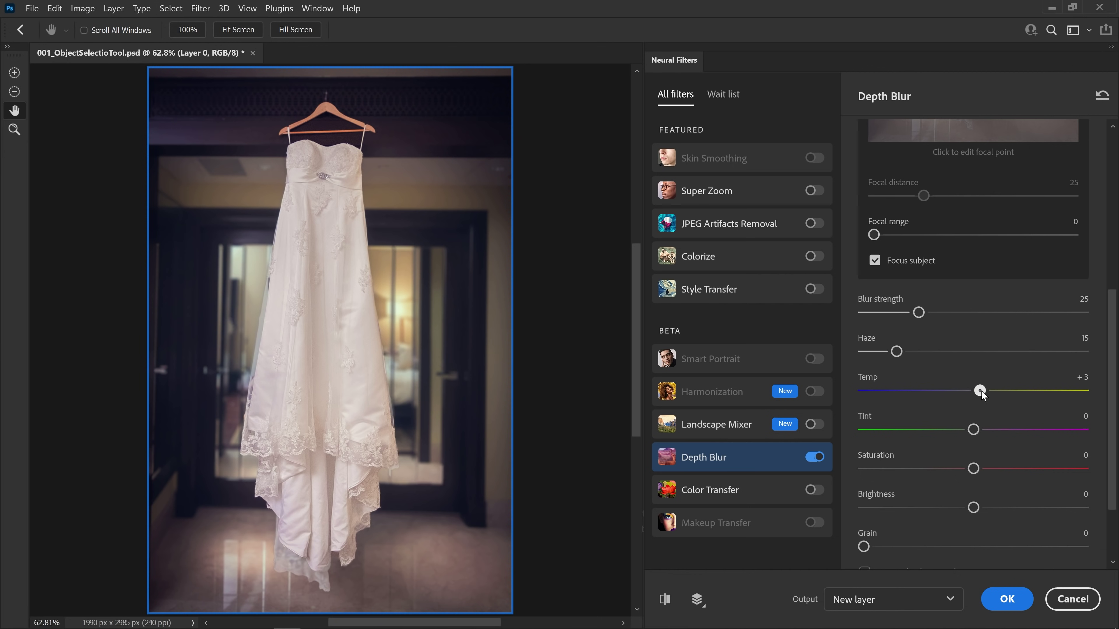
{"action": "left_click_drag", "start_coordinate": [974, 430], "coordinate": [979, 430]}
{"action": "scroll", "coordinate": [976, 436], "scroll_direction": "down", "scroll_amount": 2}
{"action": "left_click_drag", "start_coordinate": [863, 452], "coordinate": [892, 452]}
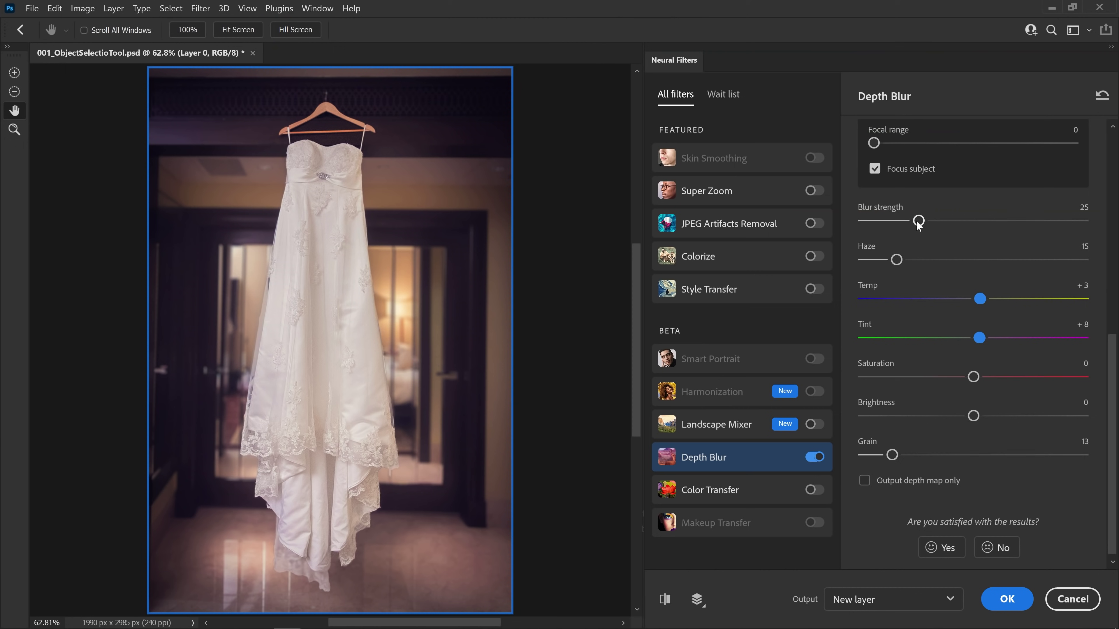
{"action": "left_click", "coordinate": [908, 221]}
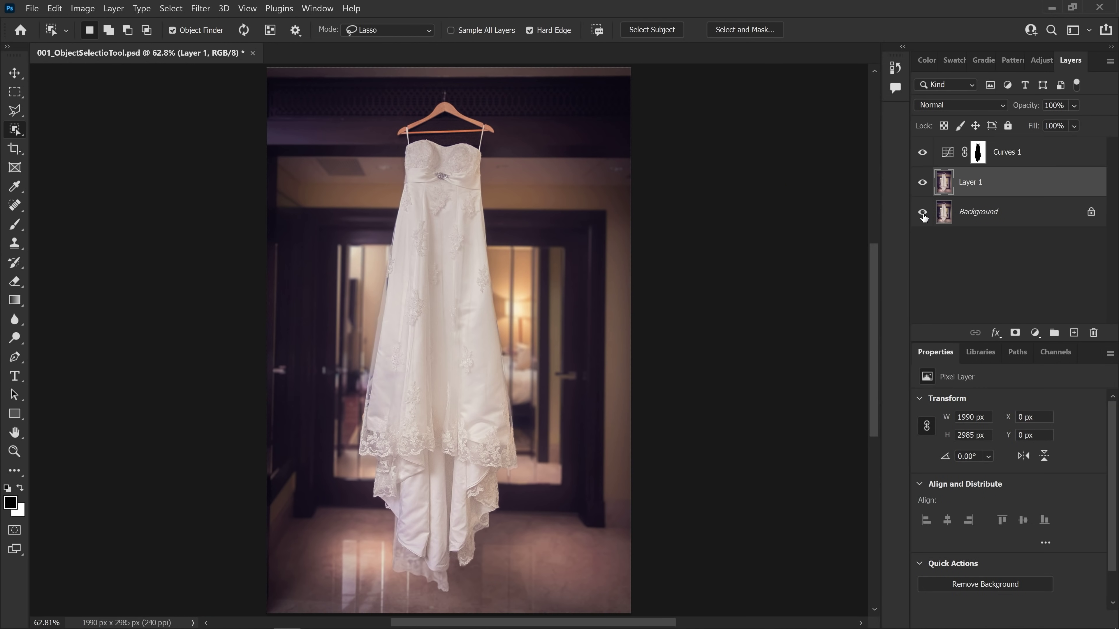
Step: Hide and re-show the edits to compare the blurred, graded Layer 1 with the original
{"action": "left_click", "coordinate": [922, 213], "text": "alt"}
{"action": "left_click", "coordinate": [923, 216], "text": "alt"}
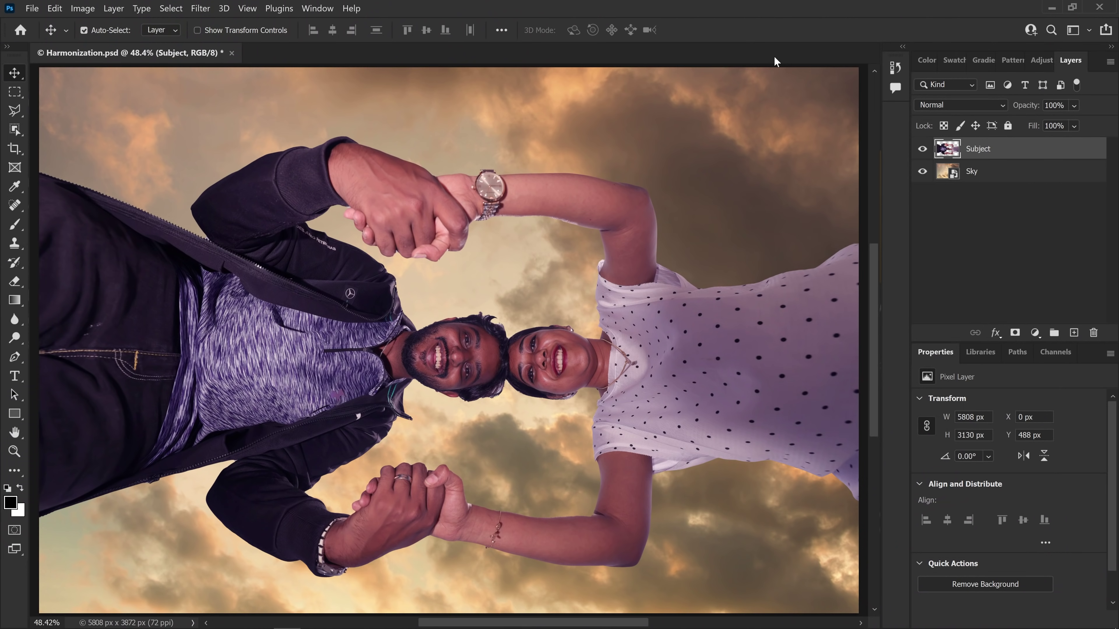
Step: Toggle the Subject and Sky layers on and off to inspect the composite
{"action": "left_click", "coordinate": [921, 149]}
{"action": "left_click", "coordinate": [922, 149]}
{"action": "left_click", "coordinate": [922, 172]}
{"action": "left_click", "coordinate": [922, 172]}
{"action": "left_click", "coordinate": [922, 149]}
{"action": "left_click", "coordinate": [922, 149]}
{"action": "left_click", "coordinate": [923, 173]}
{"action": "left_click", "coordinate": [922, 171]}
{"action": "left_click", "coordinate": [921, 148]}
{"action": "left_click", "coordinate": [922, 148]}
{"action": "left_click", "coordinate": [922, 172]}
{"action": "left_click", "coordinate": [922, 171]}
Step: Switch on the Harmonization filter in Neural Filters
{"action": "left_click", "coordinate": [200, 8]}
{"action": "left_click", "coordinate": [212, 63]}
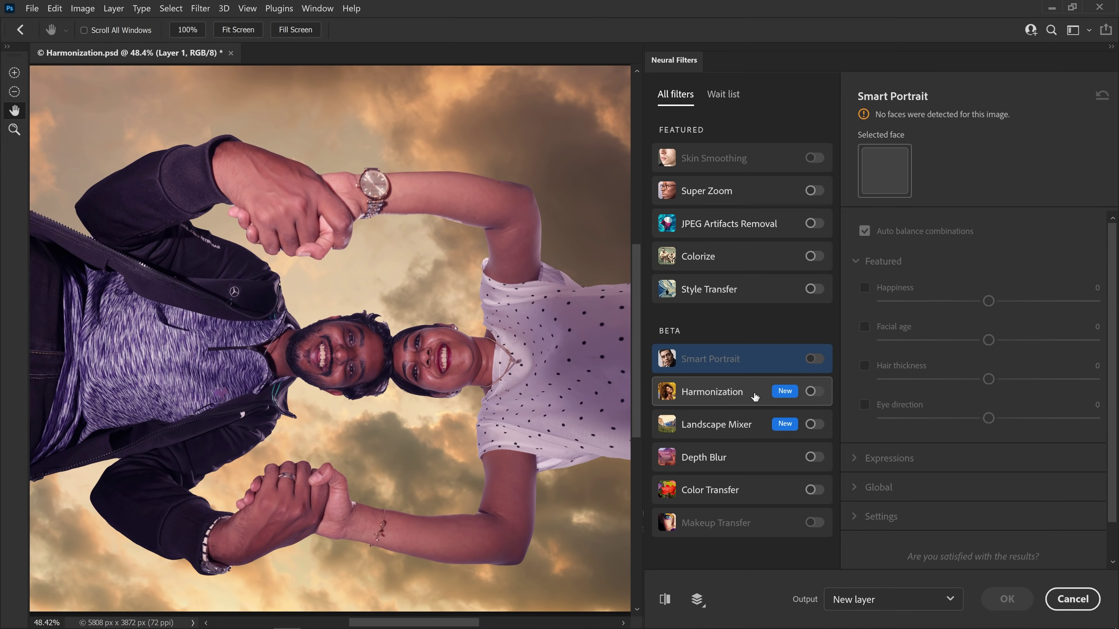
{"action": "left_click", "coordinate": [753, 396]}
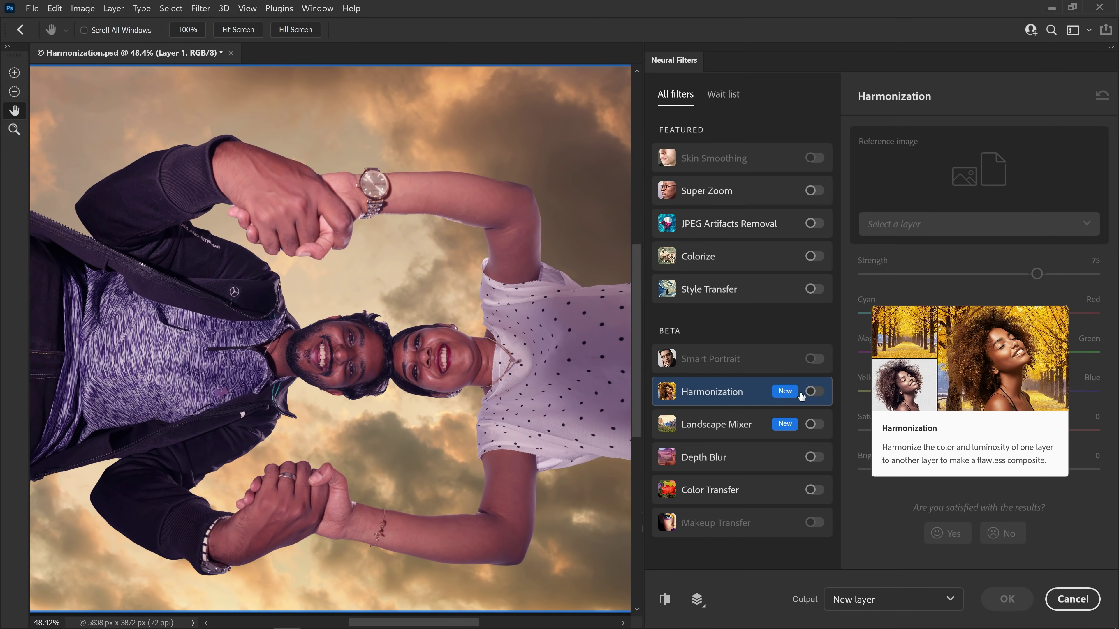
{"action": "left_click", "coordinate": [813, 394]}
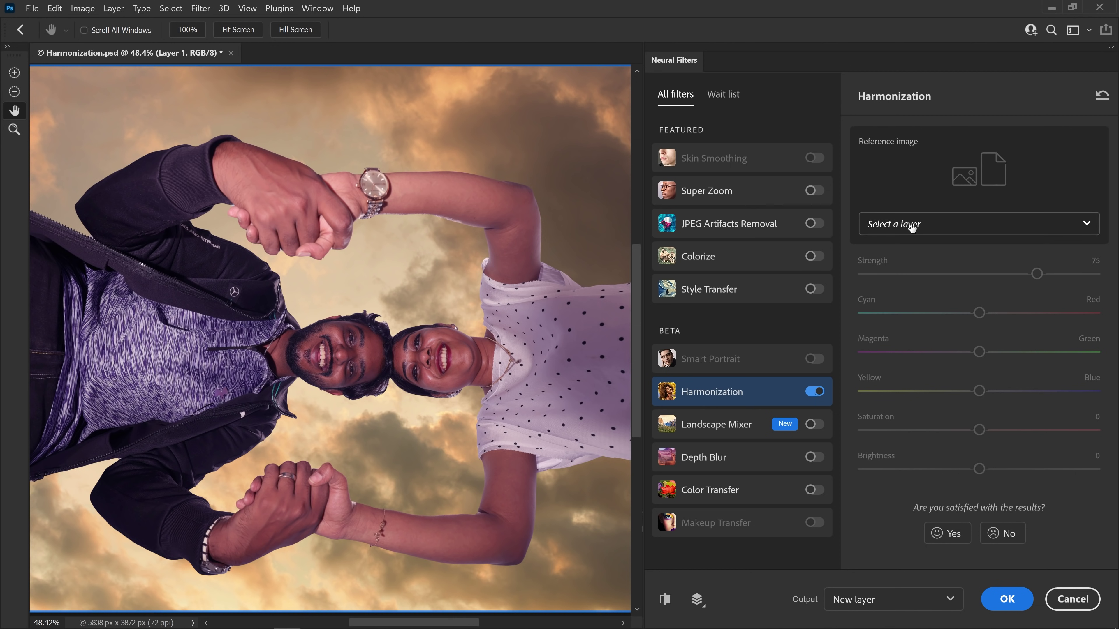
Step: Use Sky as the Harmonization reference with Strength 65 and Brightness +8
{"action": "left_click", "coordinate": [924, 225]}
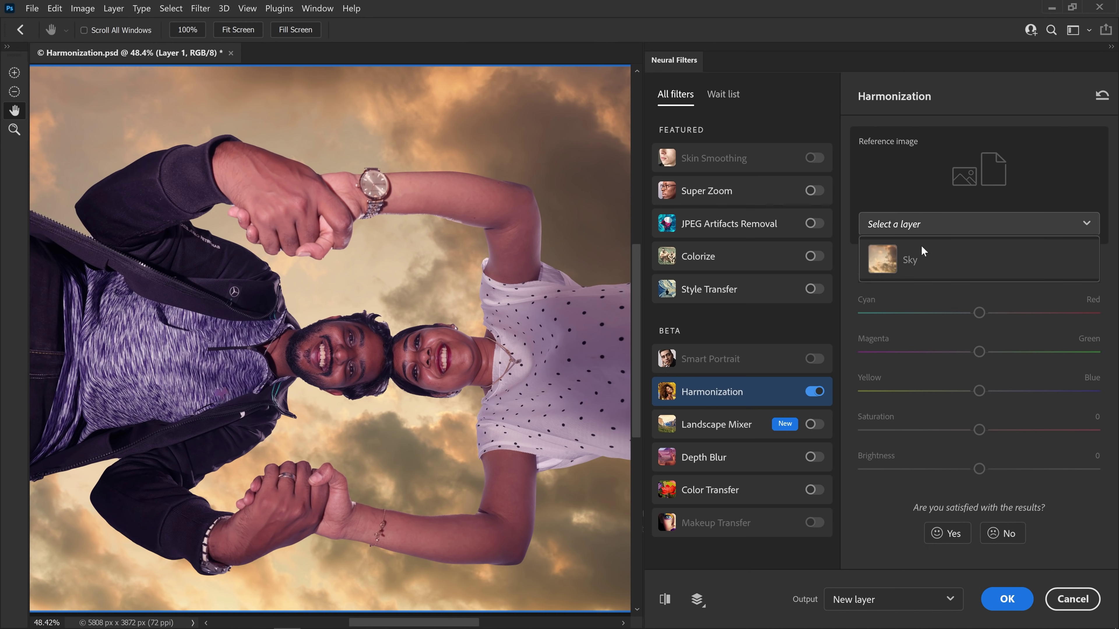
{"action": "left_click", "coordinate": [908, 262]}
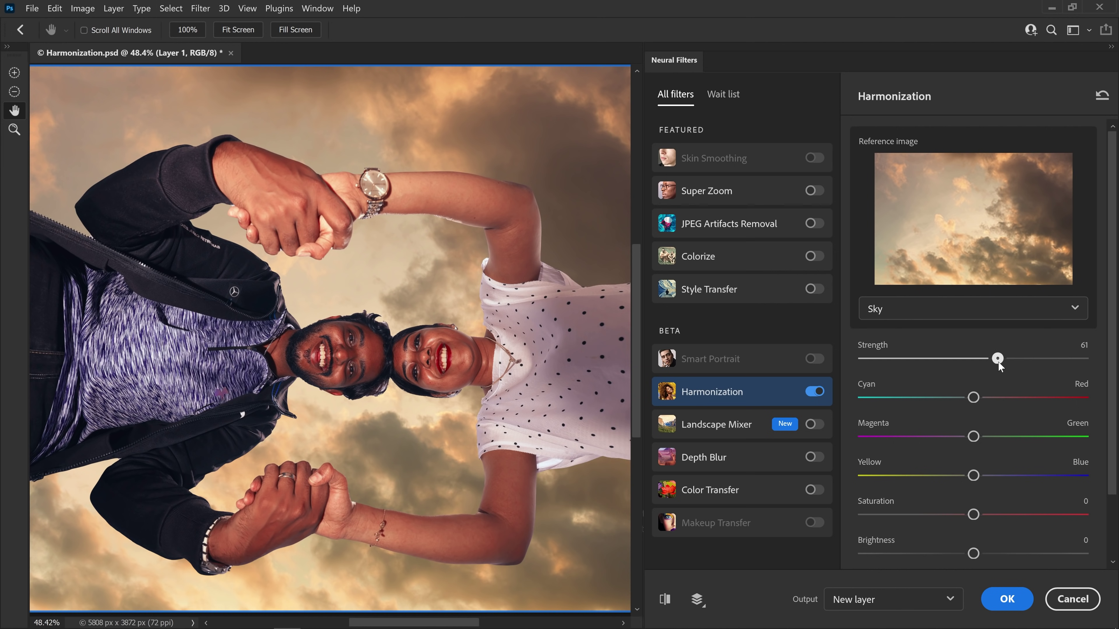
{"action": "left_click_drag", "start_coordinate": [998, 361], "coordinate": [998, 361]}
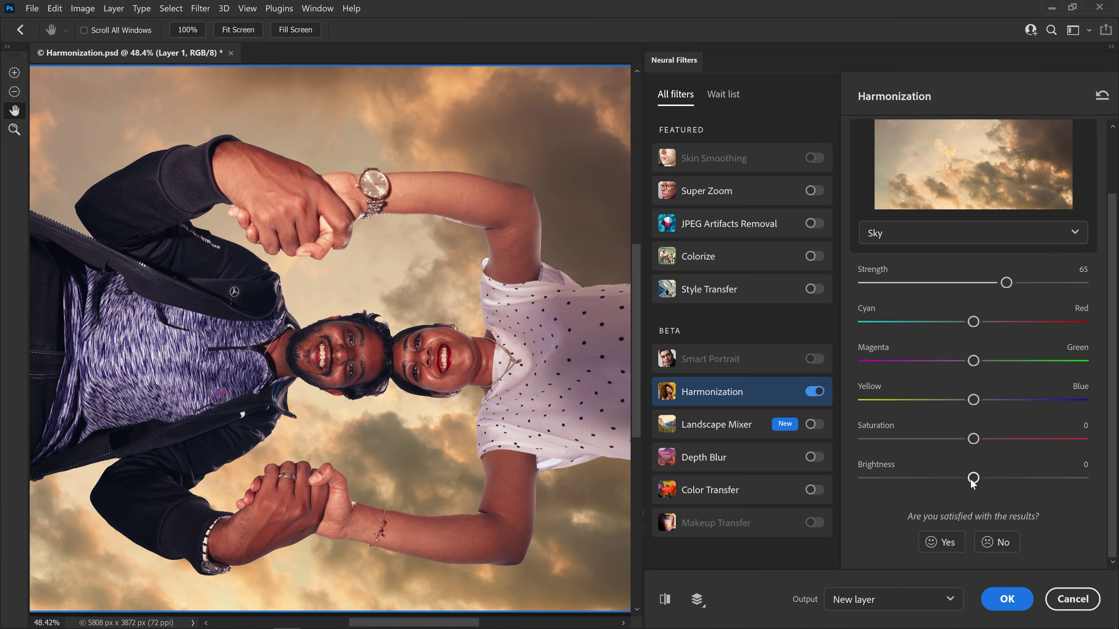
{"action": "left_click_drag", "start_coordinate": [797, 462], "coordinate": [838, 468]}
{"action": "left_click_drag", "start_coordinate": [993, 484], "coordinate": [993, 484]}
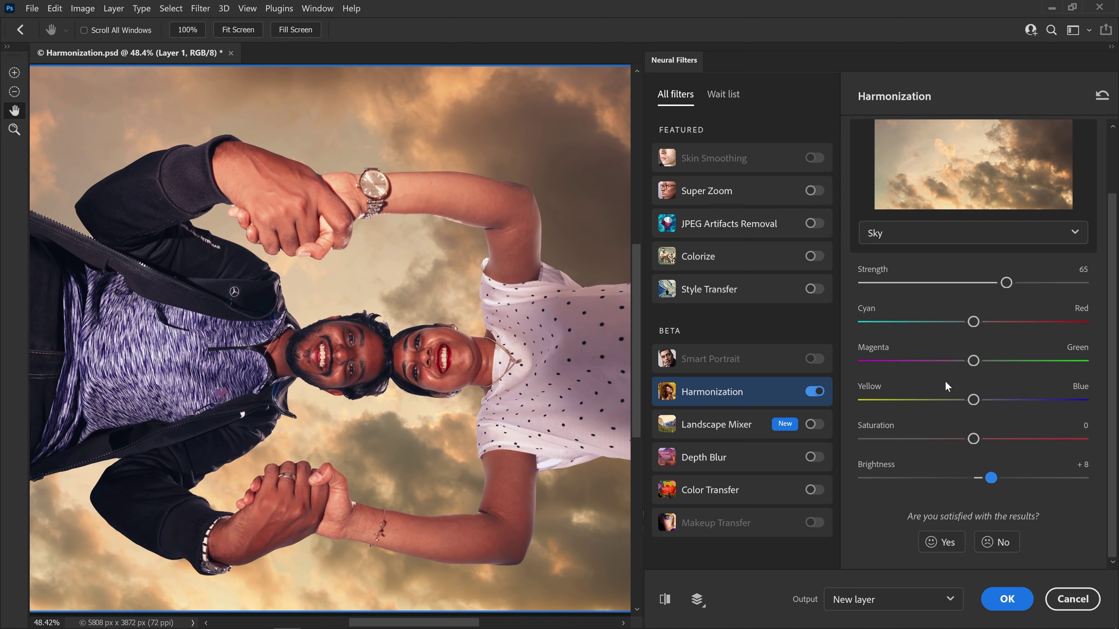
Step: Compare against the original preview and keep the output as a new layer
{"action": "left_click", "coordinate": [665, 600]}
{"action": "left_click", "coordinate": [665, 600]}
{"action": "left_click", "coordinate": [665, 600]}
{"action": "left_click", "coordinate": [665, 600]}
{"action": "left_click", "coordinate": [665, 600]}
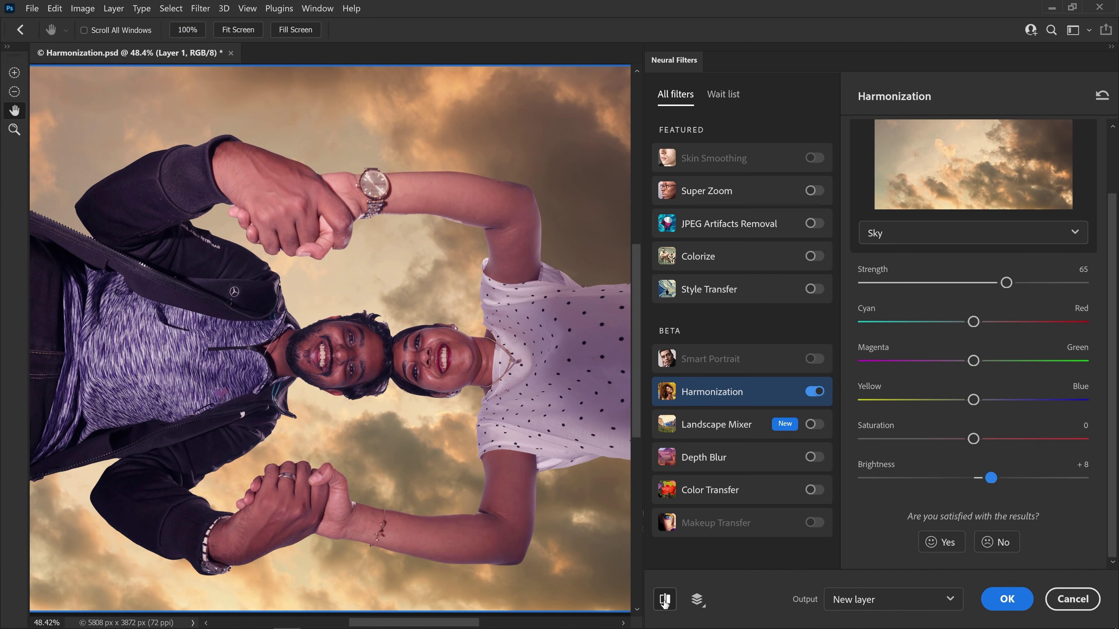
{"action": "left_click", "coordinate": [666, 600]}
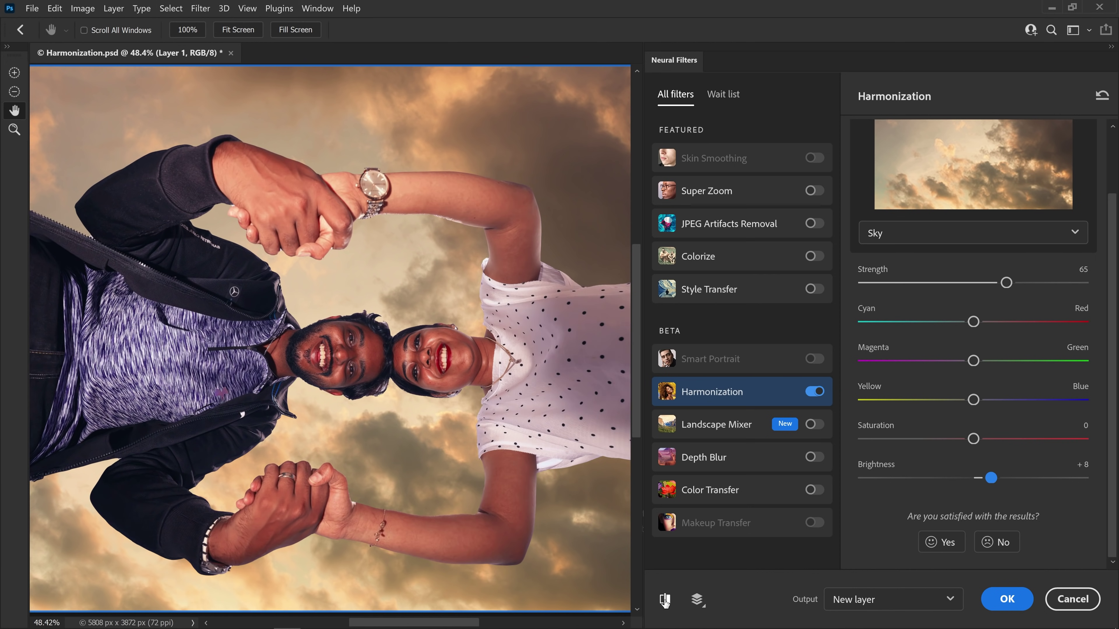
{"action": "left_click", "coordinate": [860, 599]}
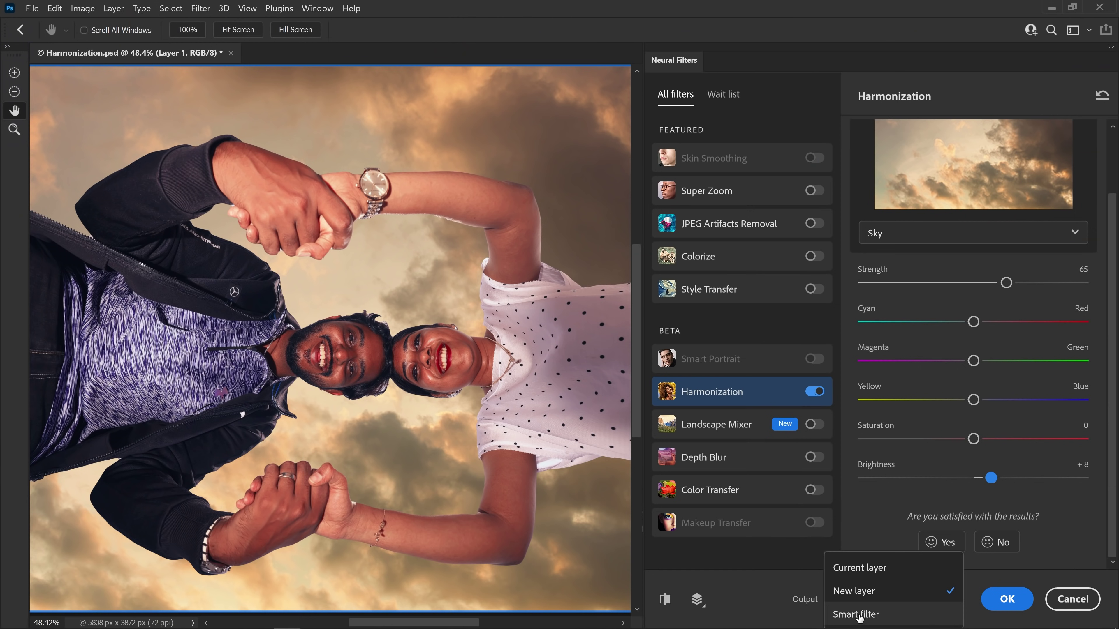
{"action": "left_click", "coordinate": [857, 596]}
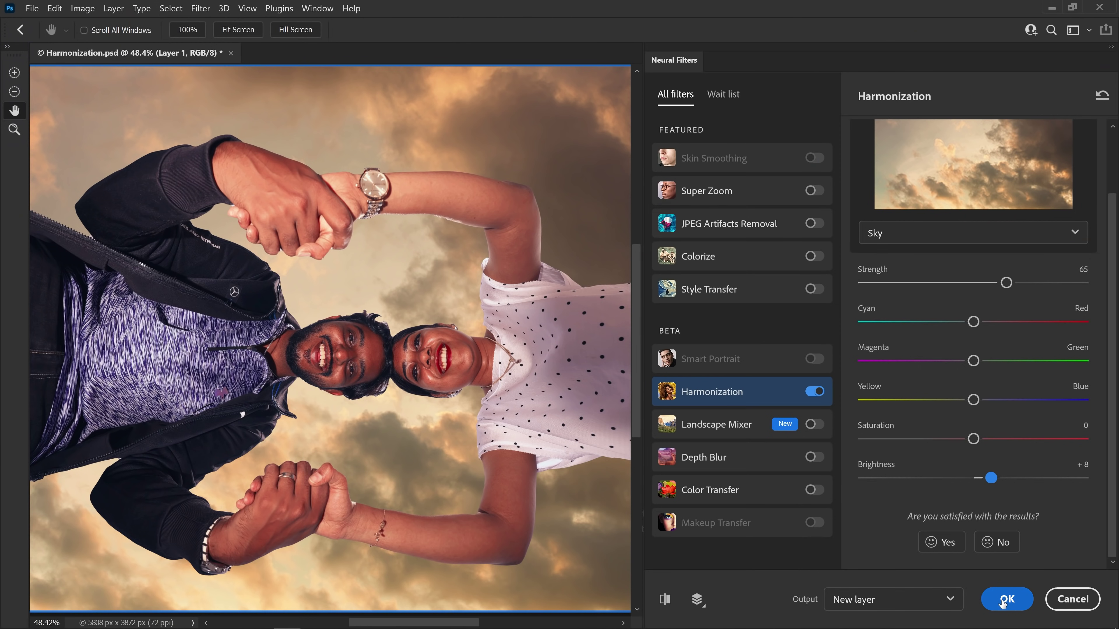
Step: Apply Harmonization as Layer 1 and toggle its visibility to compare before and after
{"action": "left_click", "coordinate": [1002, 601]}
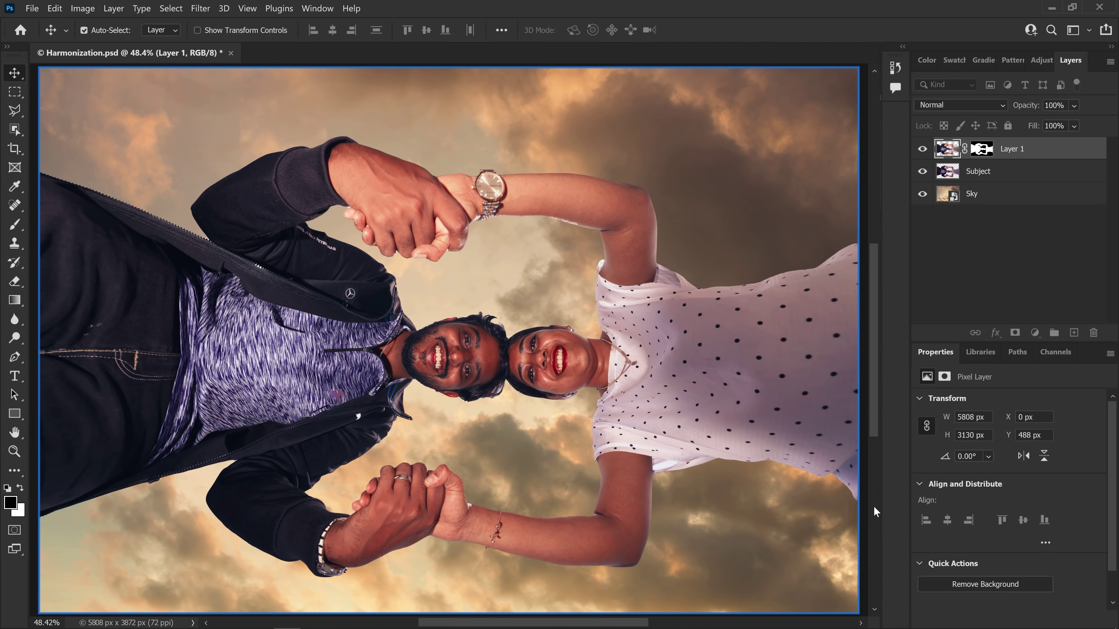
{"action": "left_click", "coordinate": [922, 149]}
{"action": "left_click", "coordinate": [922, 148]}
{"action": "left_click", "coordinate": [922, 150]}
{"action": "left_click", "coordinate": [922, 150]}
{"action": "left_click", "coordinate": [923, 150]}
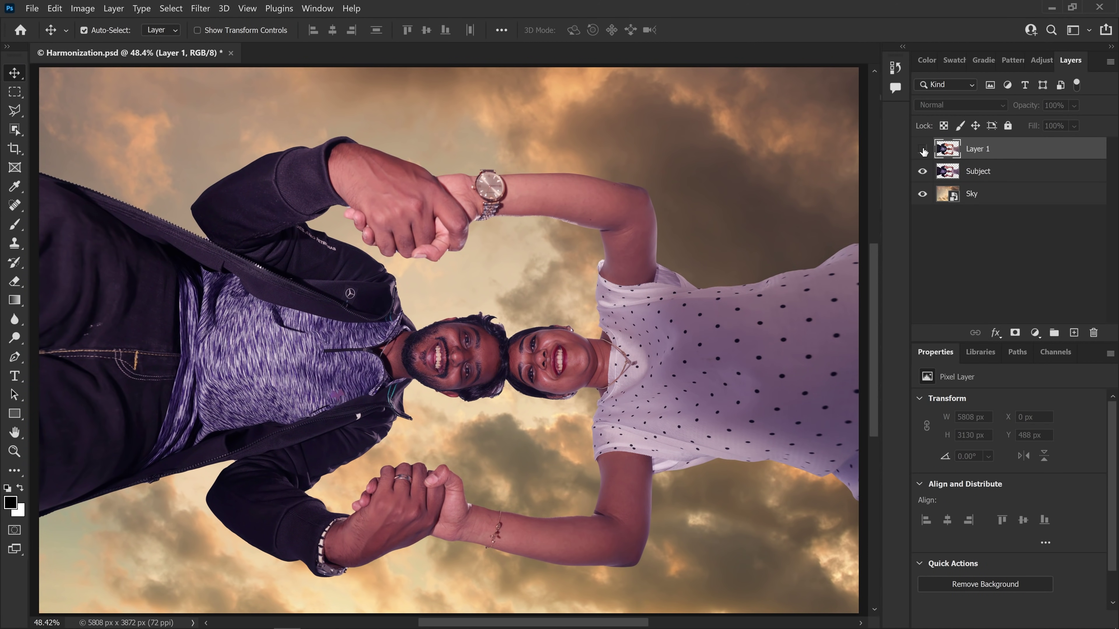
{"action": "left_click", "coordinate": [923, 150]}
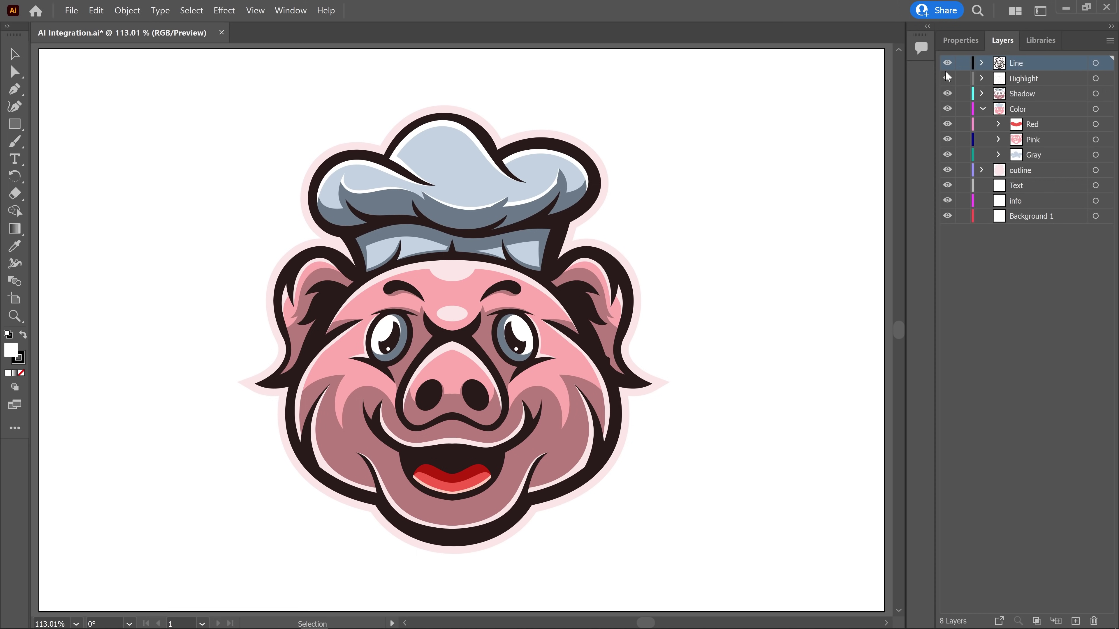
Step: Make the Highlight, Shadow and Color layers visible and select all of the chef pig artwork
{"action": "left_click", "coordinate": [947, 78]}
{"action": "left_click", "coordinate": [947, 93]}
{"action": "left_click", "coordinate": [946, 93]}
{"action": "left_click", "coordinate": [948, 109]}
{"action": "left_click", "coordinate": [947, 109]}
{"action": "key", "text": "a"}
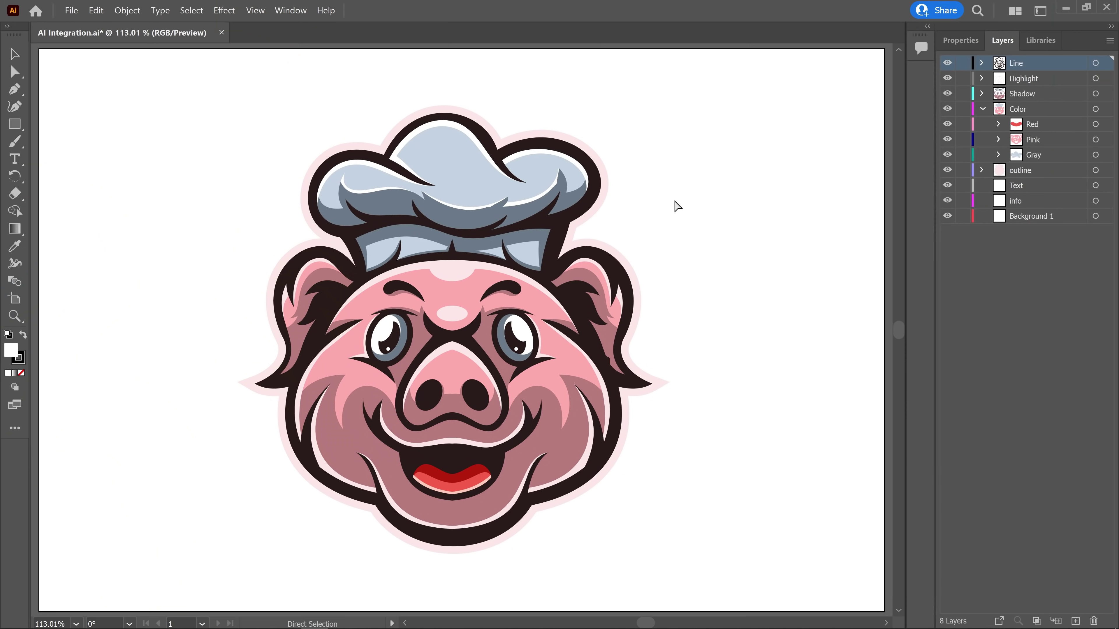
{"action": "key", "text": "ctrl+a"}
Step: Copy the pig artwork and paste it into the AI Integration.psd sky photo as Layers
{"action": "key", "text": "v"}
{"action": "key", "text": "a"}
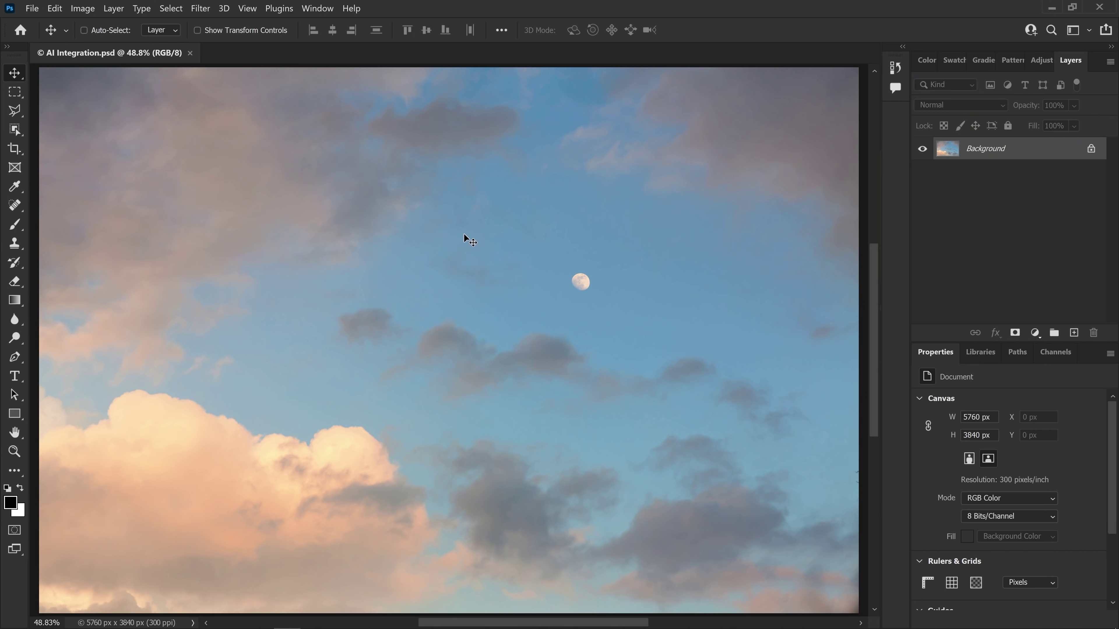
{"action": "key", "text": "ctrl"}
{"action": "key", "text": "ctrl+v"}
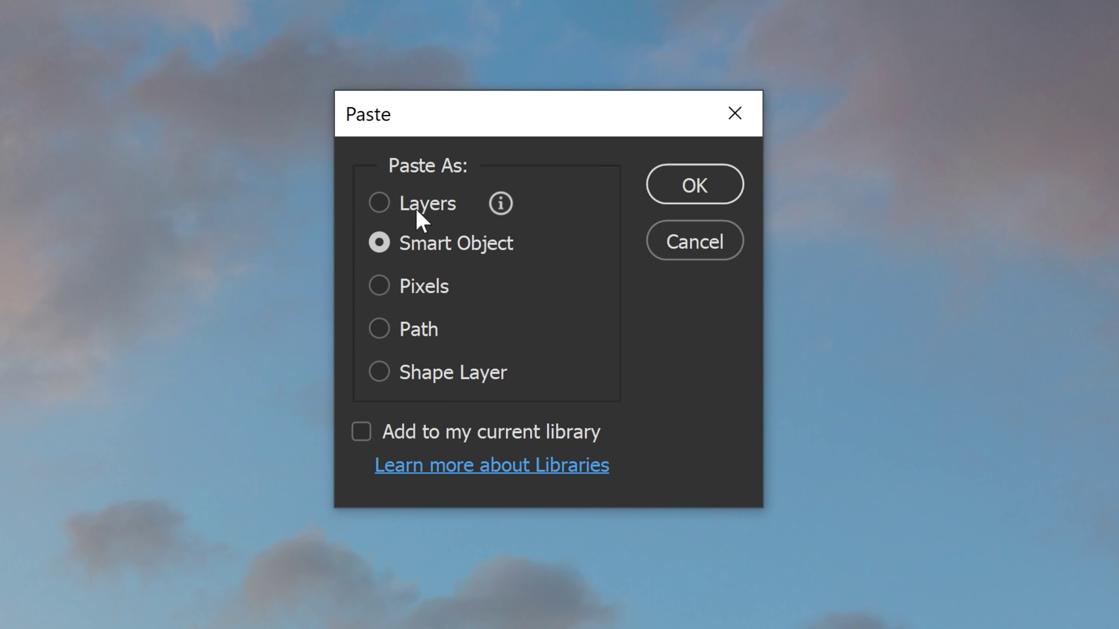
{"action": "left_click", "coordinate": [416, 204]}
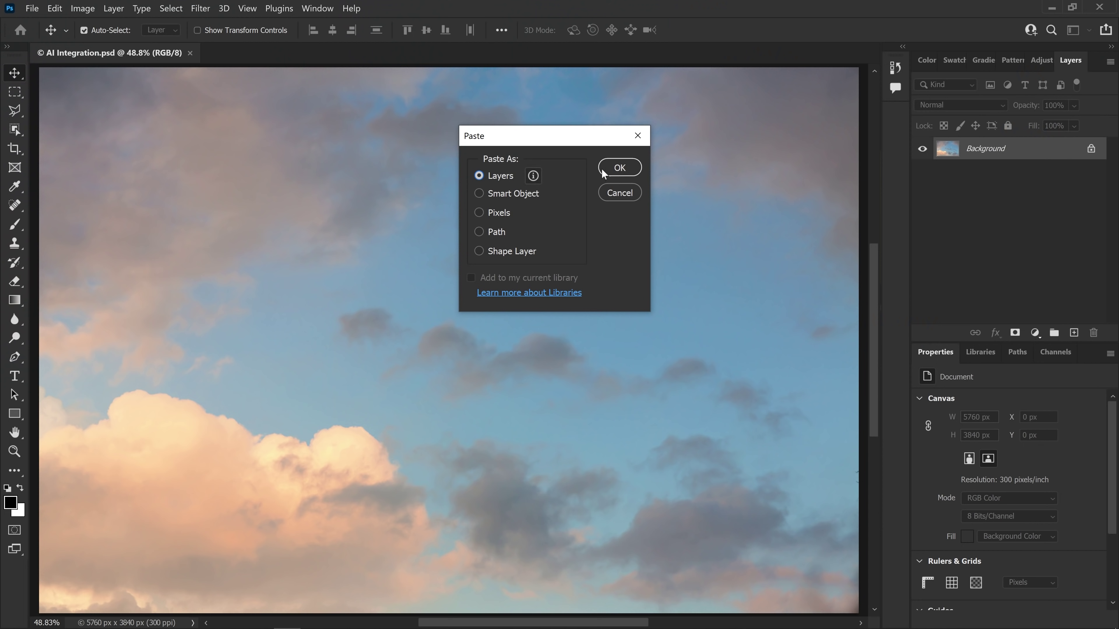
{"action": "left_click", "coordinate": [602, 168]}
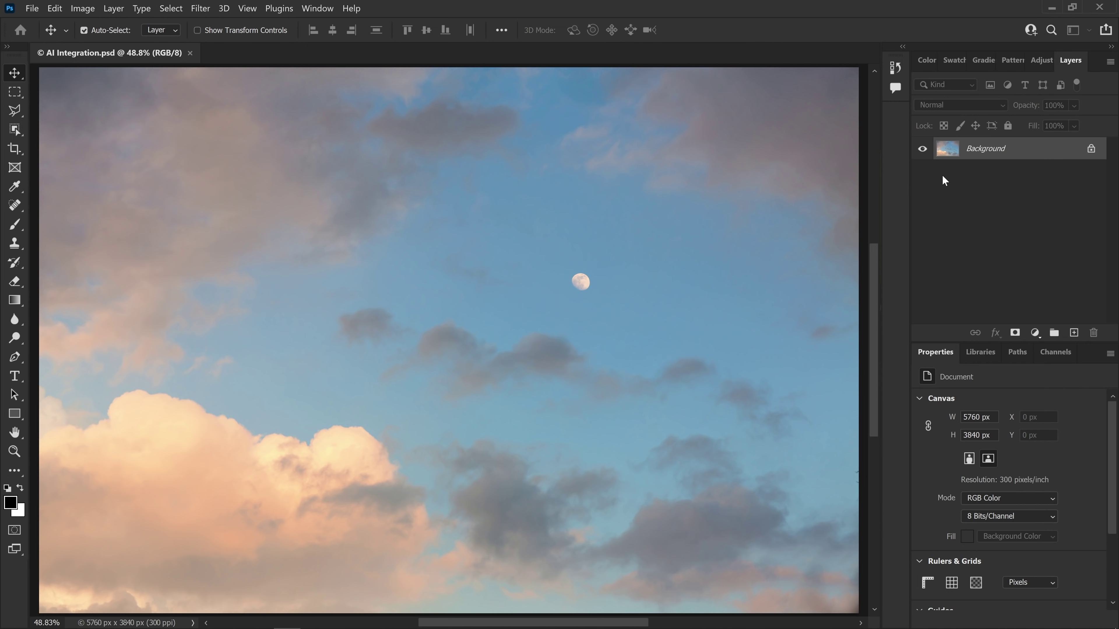
Step: Make the pasted Line, Highlight and Shadow groups visible on the sky
{"action": "left_click", "coordinate": [922, 148]}
{"action": "left_click", "coordinate": [923, 148]}
{"action": "left_click", "coordinate": [923, 169]}
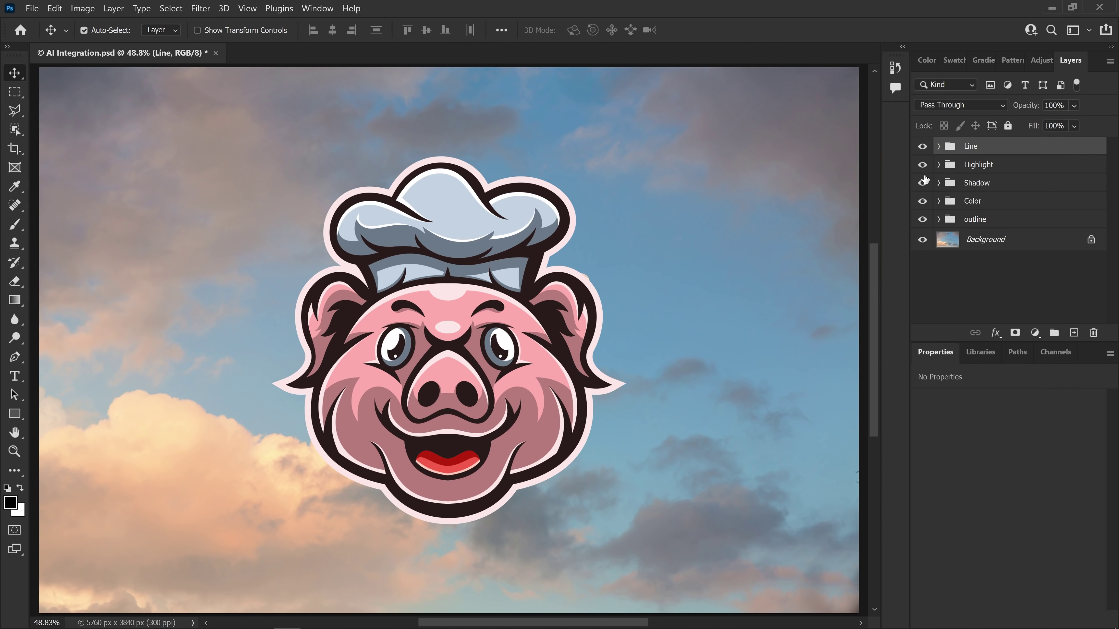
{"action": "left_click", "coordinate": [923, 185]}
Step: Expand the Highlight, Red and Pink groups and open the Red path's fill Color Picker
{"action": "left_click", "coordinate": [938, 165]}
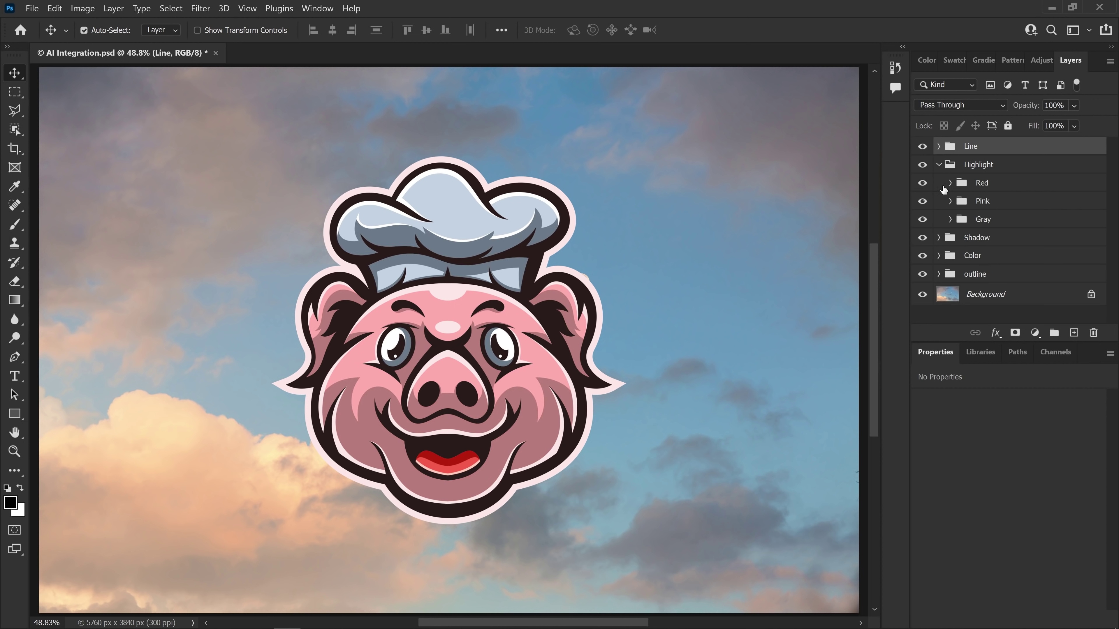
{"action": "left_click", "coordinate": [949, 183]}
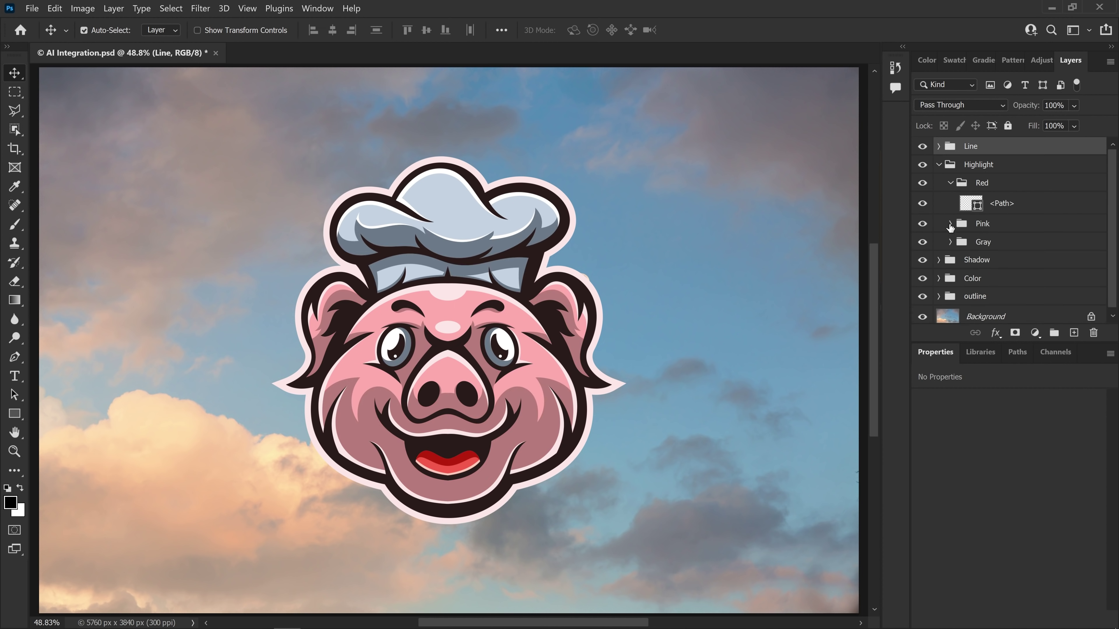
{"action": "left_click", "coordinate": [950, 224]}
{"action": "left_click", "coordinate": [1098, 172]}
{"action": "scroll", "coordinate": [1098, 199], "scroll_direction": "down", "scroll_amount": 1}
{"action": "left_click_drag", "start_coordinate": [961, 343], "coordinate": [961, 518]}
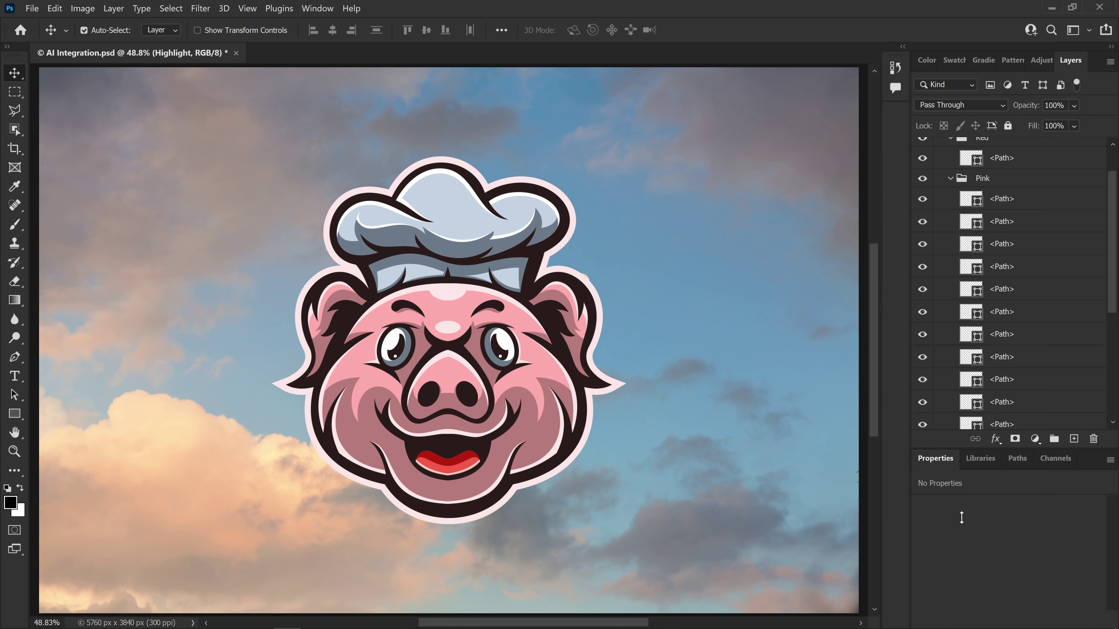
{"action": "scroll", "coordinate": [1113, 212], "scroll_direction": "up", "scroll_amount": 1}
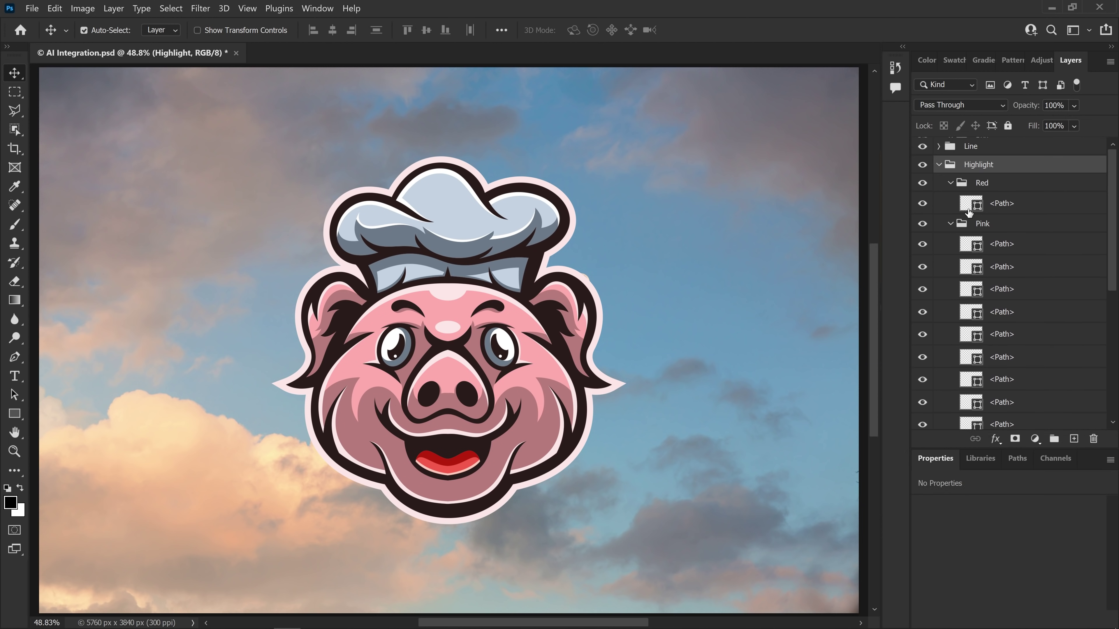
{"action": "left_click", "coordinate": [953, 207]}
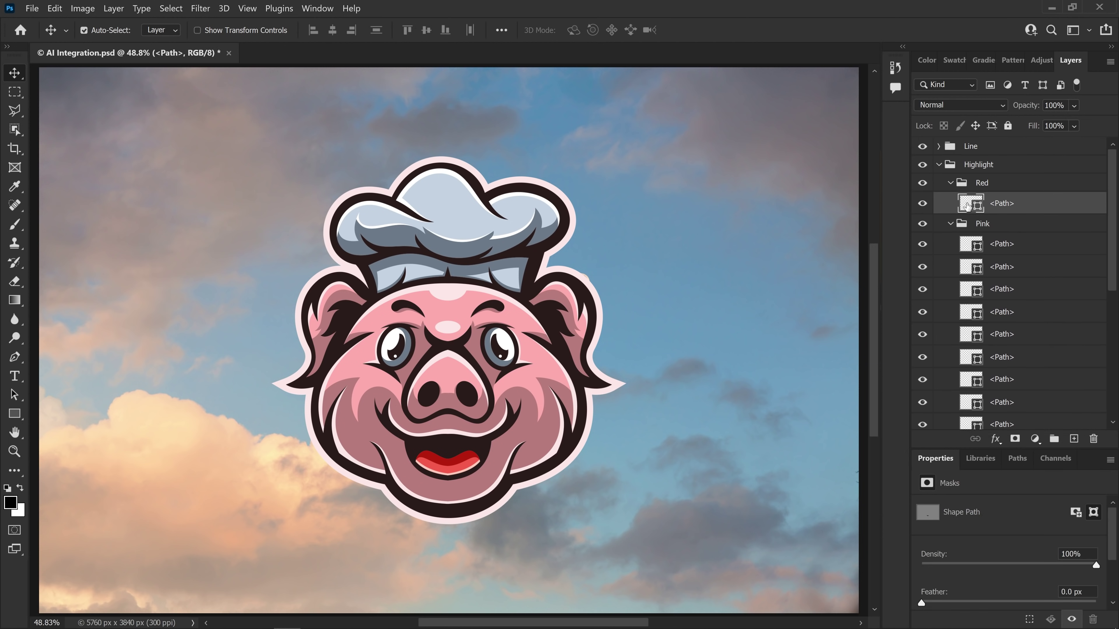
{"action": "double_click", "coordinate": [967, 205]}
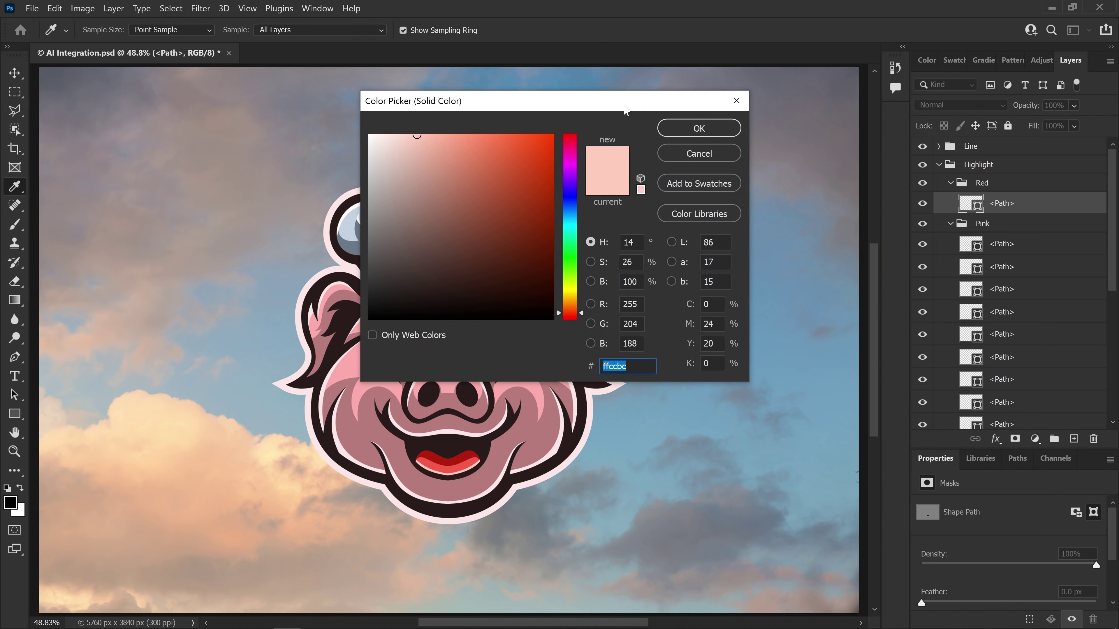
Step: Fill the Red highlight path with dark red c33d12
{"action": "left_click_drag", "start_coordinate": [627, 109], "coordinate": [776, 111]}
{"action": "mouse_move", "coordinate": [661, 183]}
{"action": "left_mouse_down"}
{"action": "mouse_move", "coordinate": [664, 210]}
{"action": "mouse_move", "coordinate": [629, 252]}
{"action": "mouse_move", "coordinate": [612, 191]}
{"action": "mouse_move", "coordinate": [527, 152]}
{"action": "left_mouse_up"}
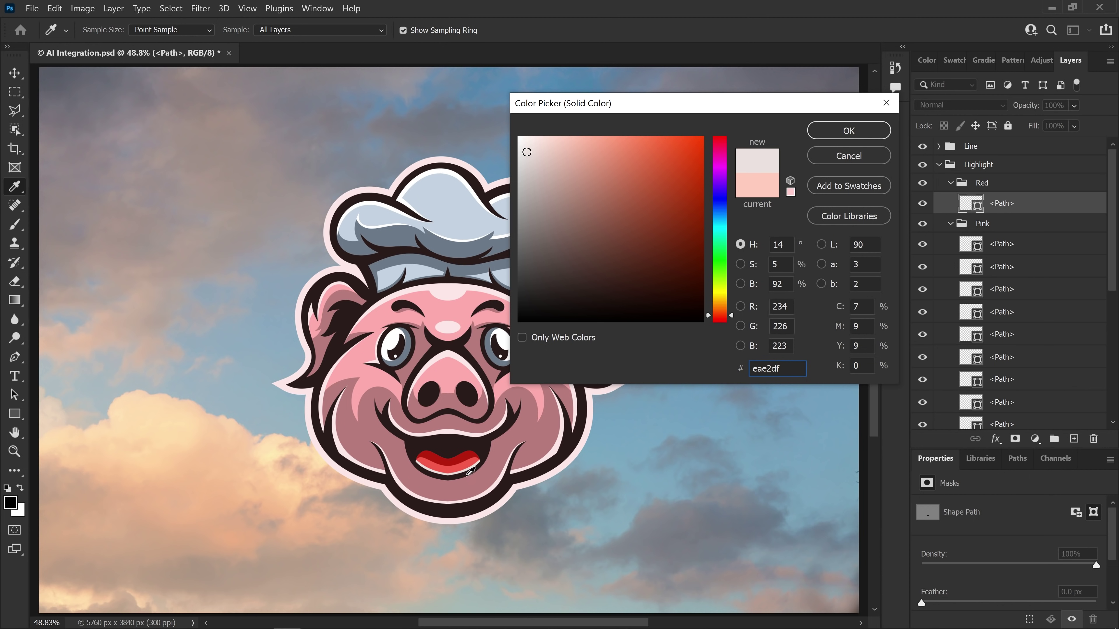
{"action": "left_click_drag", "start_coordinate": [555, 265], "coordinate": [687, 181]}
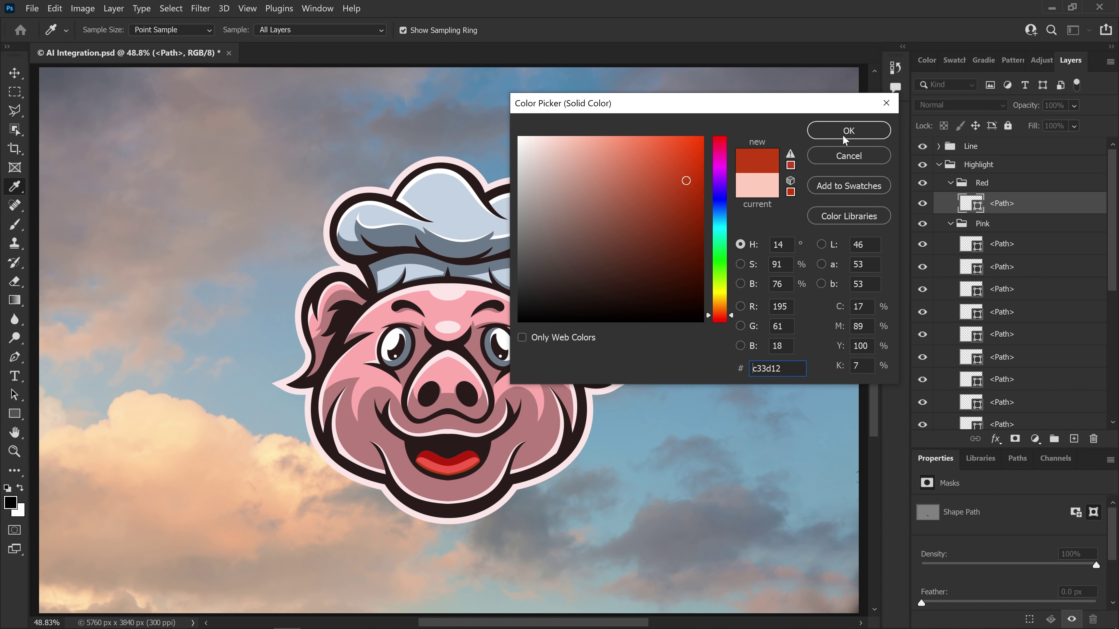
{"action": "left_click", "coordinate": [848, 131]}
Step: Give a lower path layer a light grey e3e3e3 fill
{"action": "scroll", "coordinate": [991, 264], "scroll_direction": "down", "scroll_amount": 3}
{"action": "double_click", "coordinate": [971, 296]}
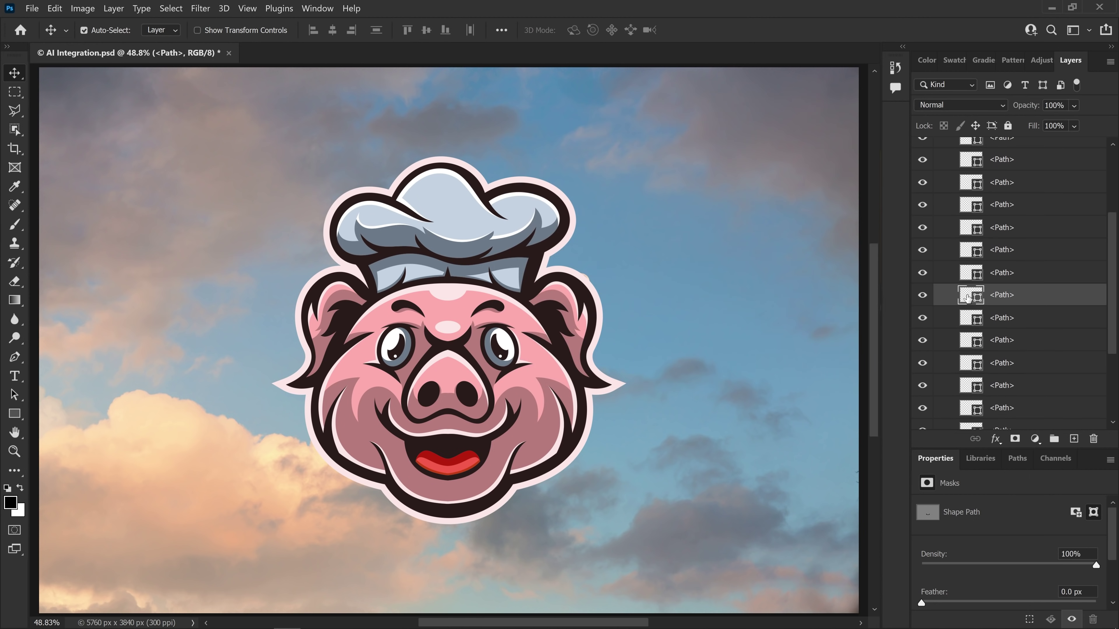
{"action": "mouse_move", "coordinate": [613, 186]}
{"action": "left_mouse_down"}
{"action": "mouse_move", "coordinate": [520, 181]}
{"action": "mouse_move", "coordinate": [513, 145]}
{"action": "mouse_move", "coordinate": [543, 188]}
{"action": "mouse_move", "coordinate": [511, 155]}
{"action": "left_mouse_up"}
{"action": "left_click", "coordinate": [835, 135]}
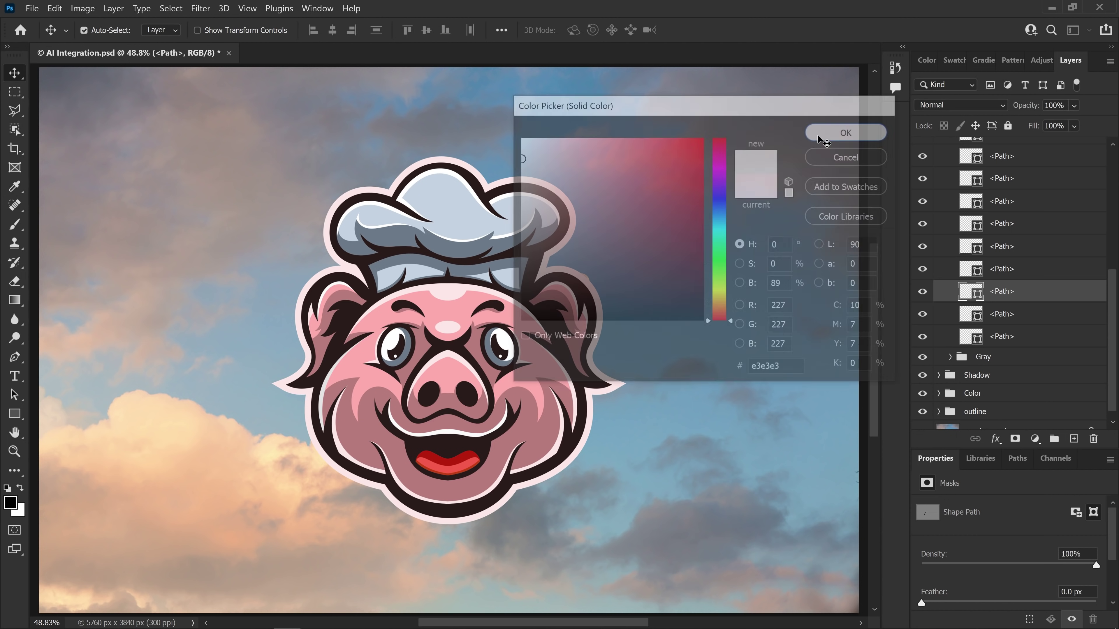
{"action": "left_click_drag", "start_coordinate": [1111, 293], "coordinate": [1110, 313]}
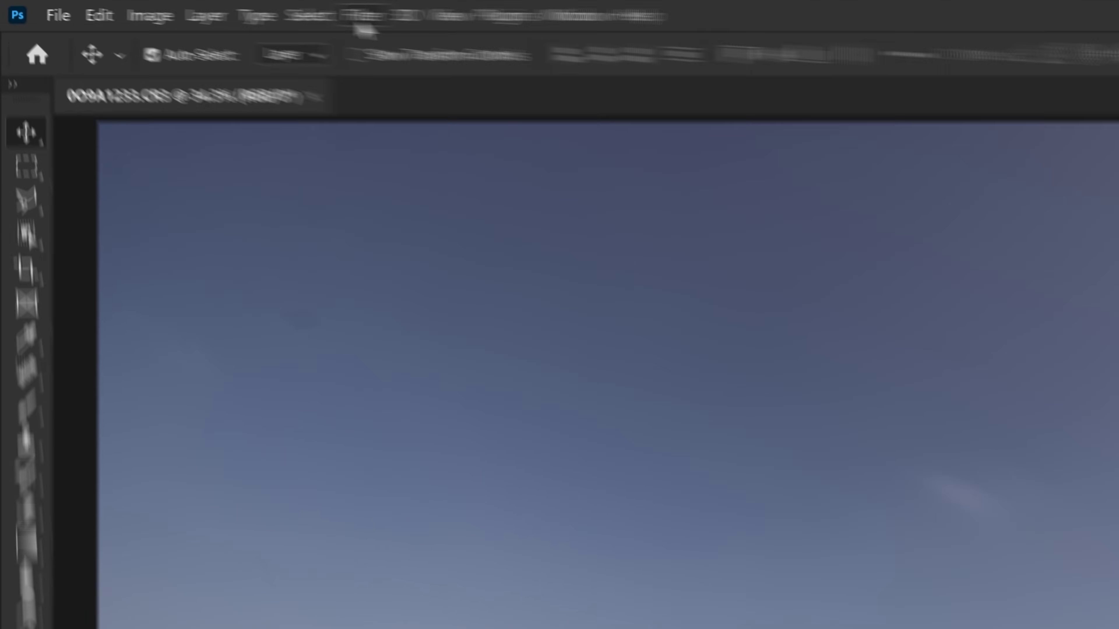
Step: Open Filter > Neural Filters on the hillside photo and switch on Landscape Mixer
{"action": "left_click", "coordinate": [199, 8]}
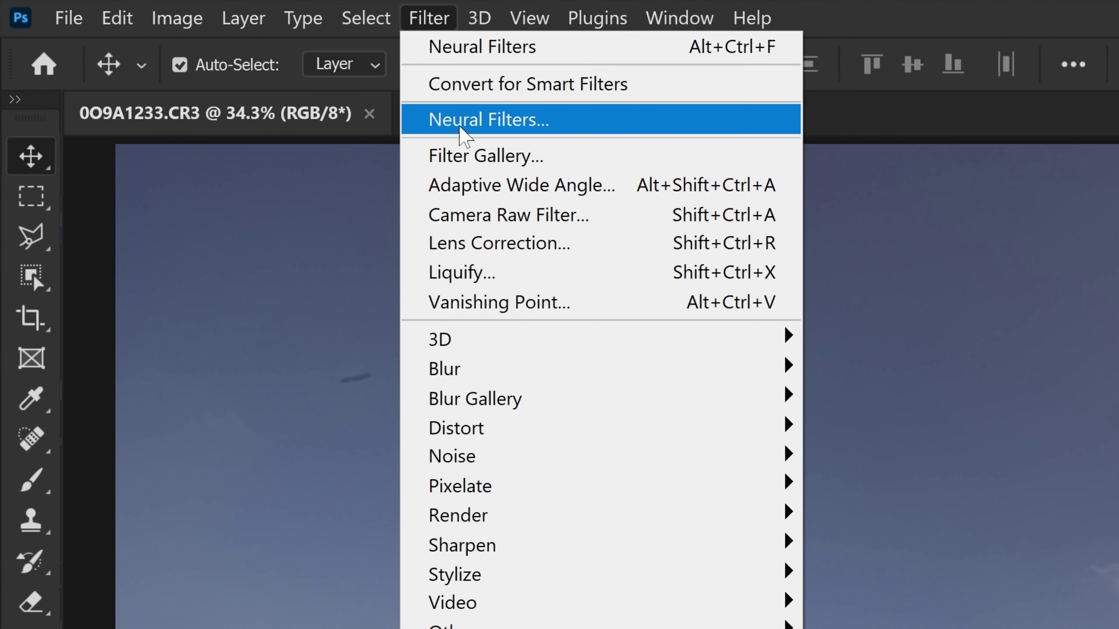
{"action": "left_click", "coordinate": [440, 132]}
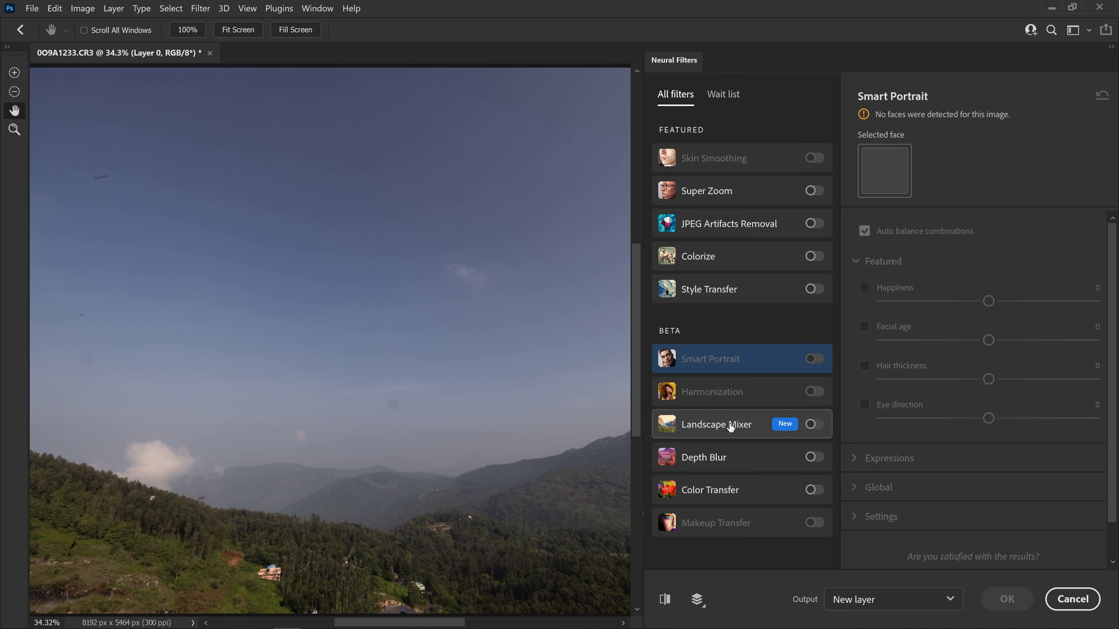
{"action": "left_click", "coordinate": [766, 428]}
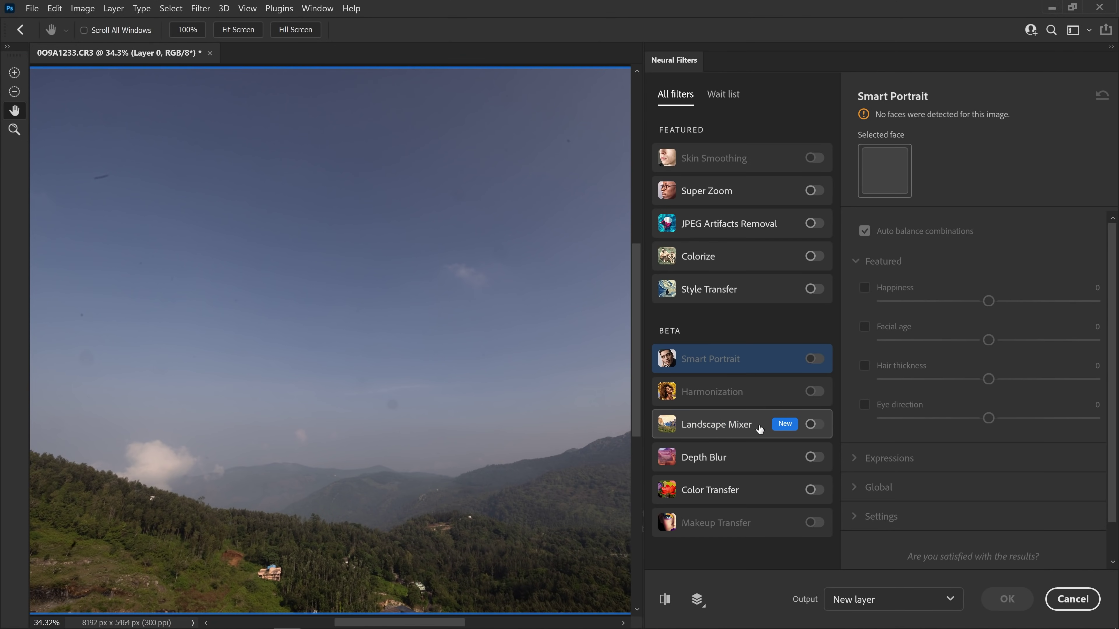
{"action": "left_click", "coordinate": [812, 424]}
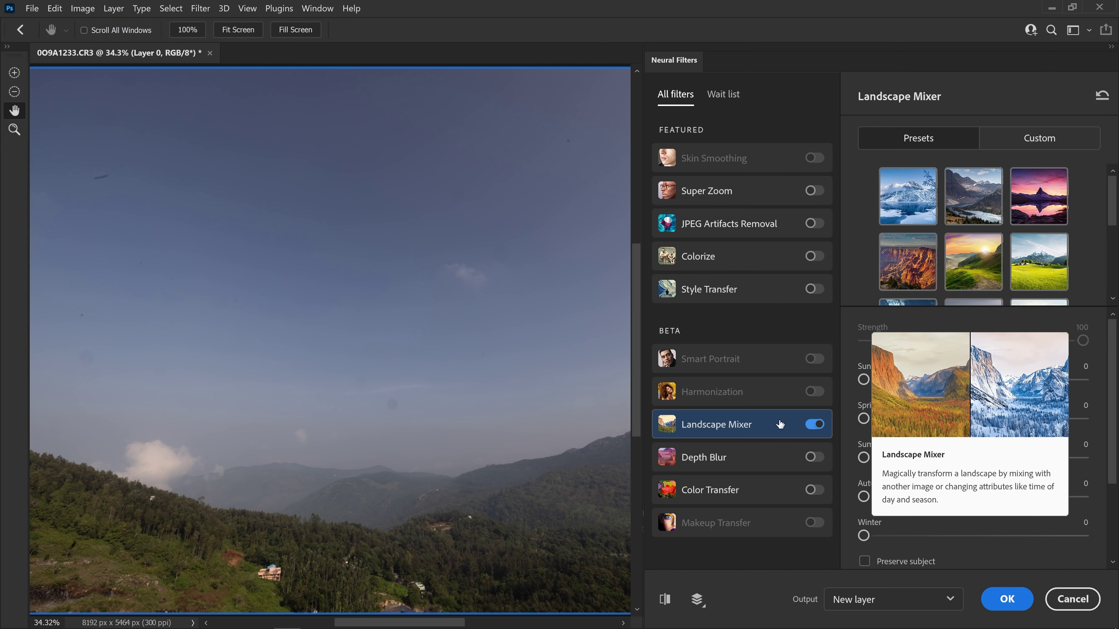
{"action": "scroll", "coordinate": [1115, 257], "scroll_direction": "down", "scroll_amount": 5}
{"action": "left_click_drag", "start_coordinate": [1115, 256], "coordinate": [1114, 190]}
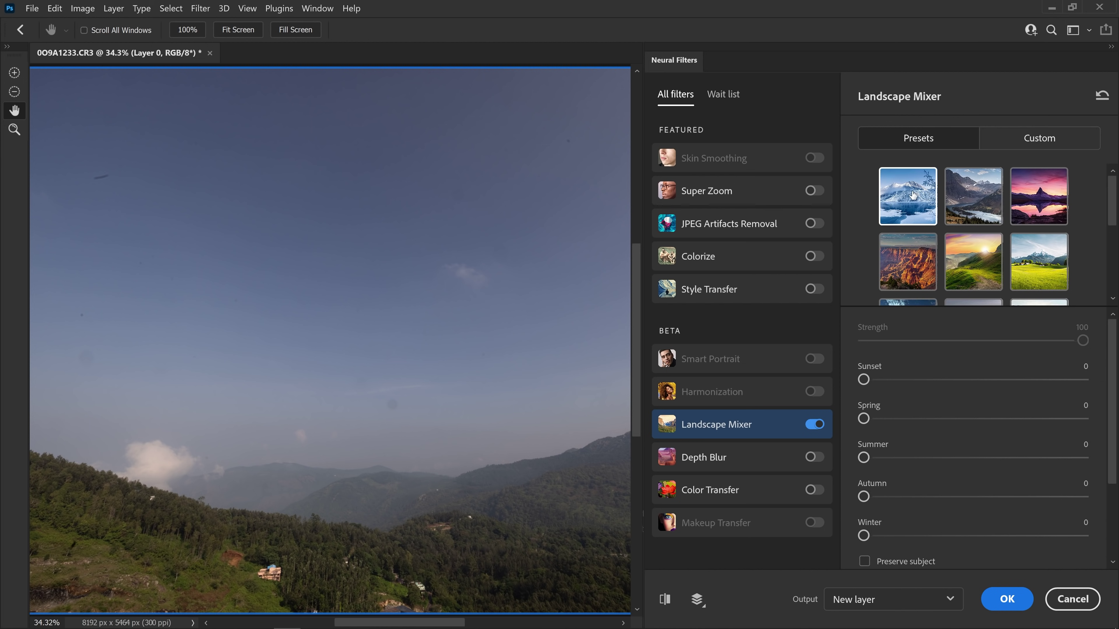
Step: Apply the snowy lake winter preset, compare it with the original, and output it as a new layer
{"action": "left_click", "coordinate": [900, 201]}
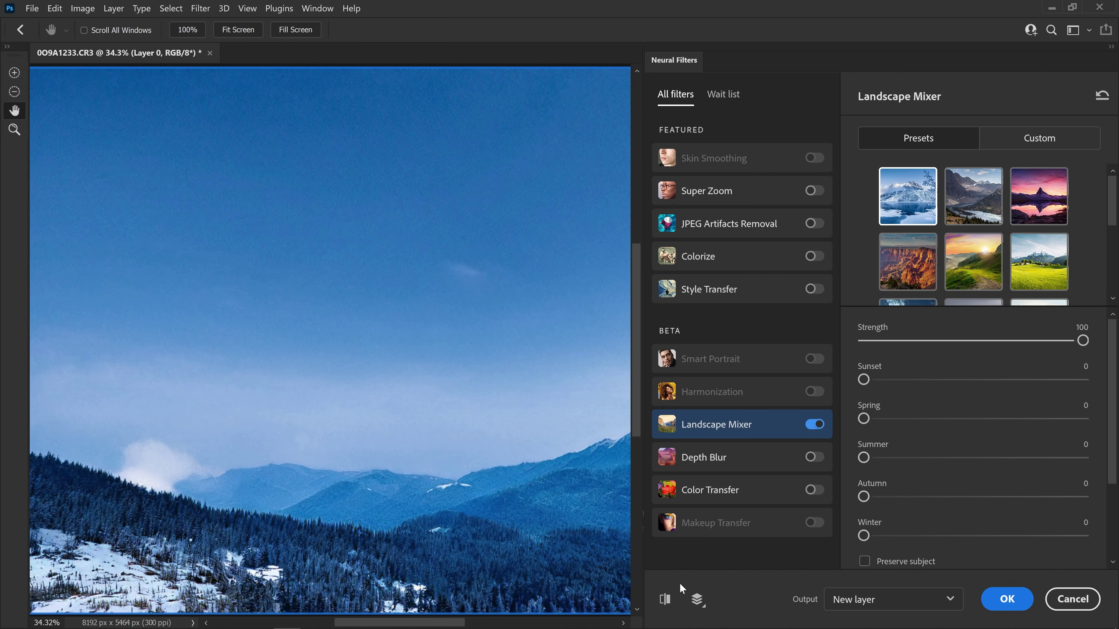
{"action": "left_click", "coordinate": [664, 602]}
{"action": "left_click", "coordinate": [665, 601]}
{"action": "left_click", "coordinate": [994, 599]}
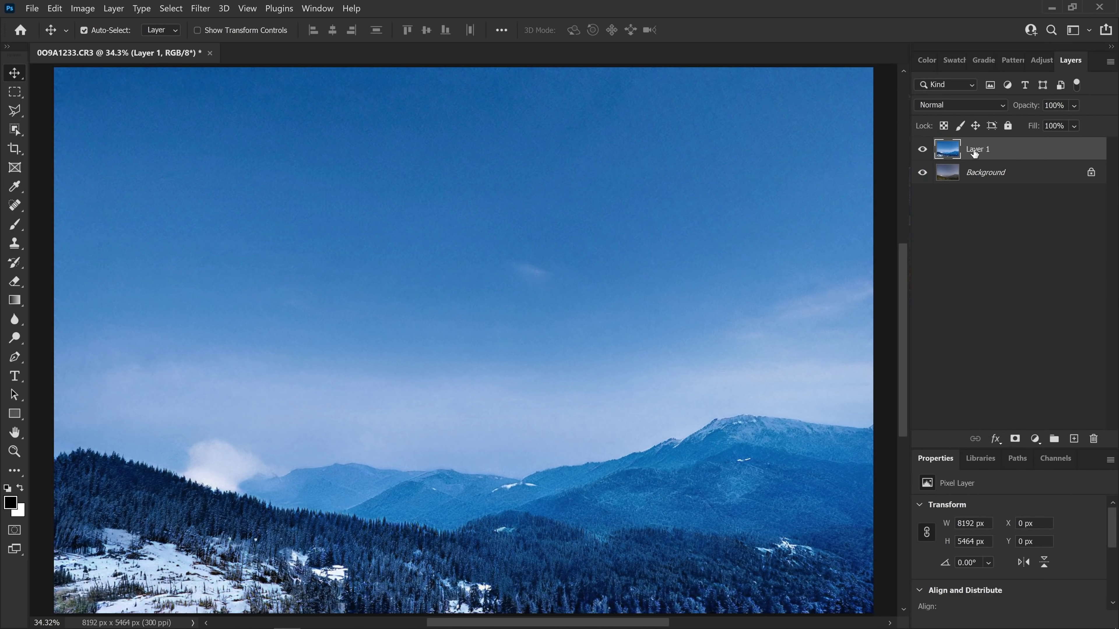
Step: Rename the winter layer to '1' and hide it
{"action": "double_click", "coordinate": [974, 149]}
{"action": "type", "text": "1"}
{"action": "left_click", "coordinate": [975, 198]}
{"action": "left_click", "coordinate": [922, 149]}
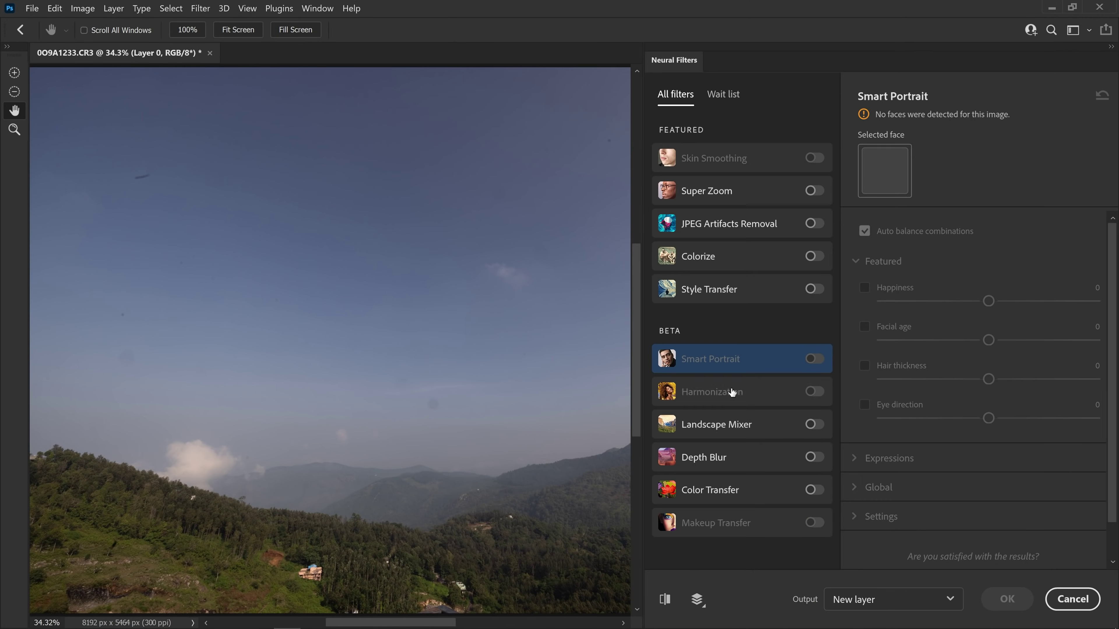
Step: Apply Landscape Mixer's second, alpine lake preset as a new layer
{"action": "left_click", "coordinate": [740, 428]}
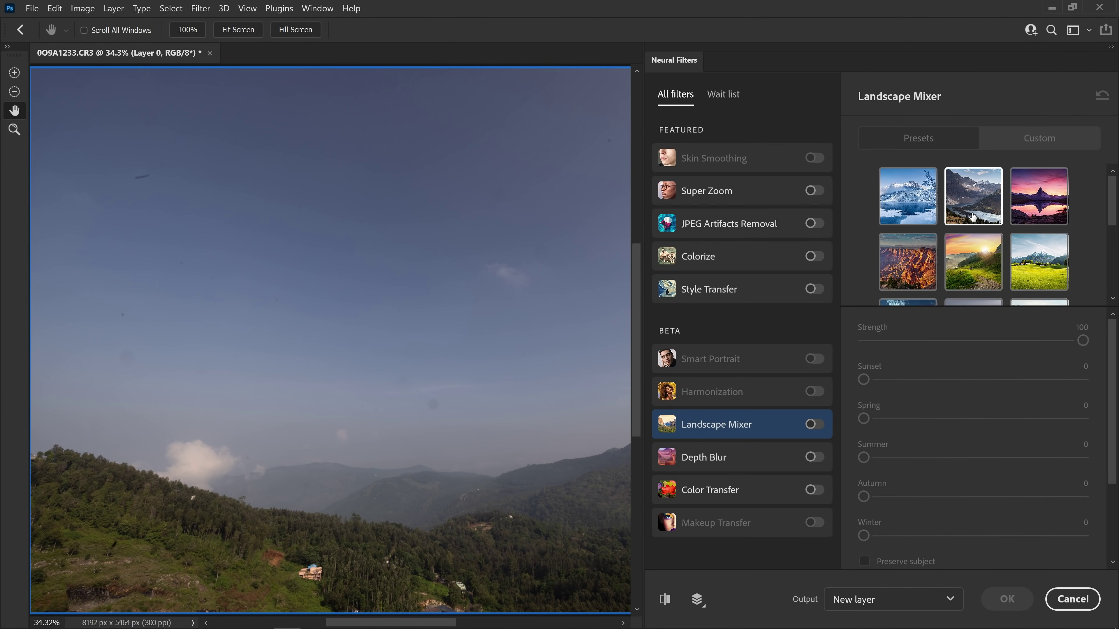
{"action": "left_click", "coordinate": [967, 205]}
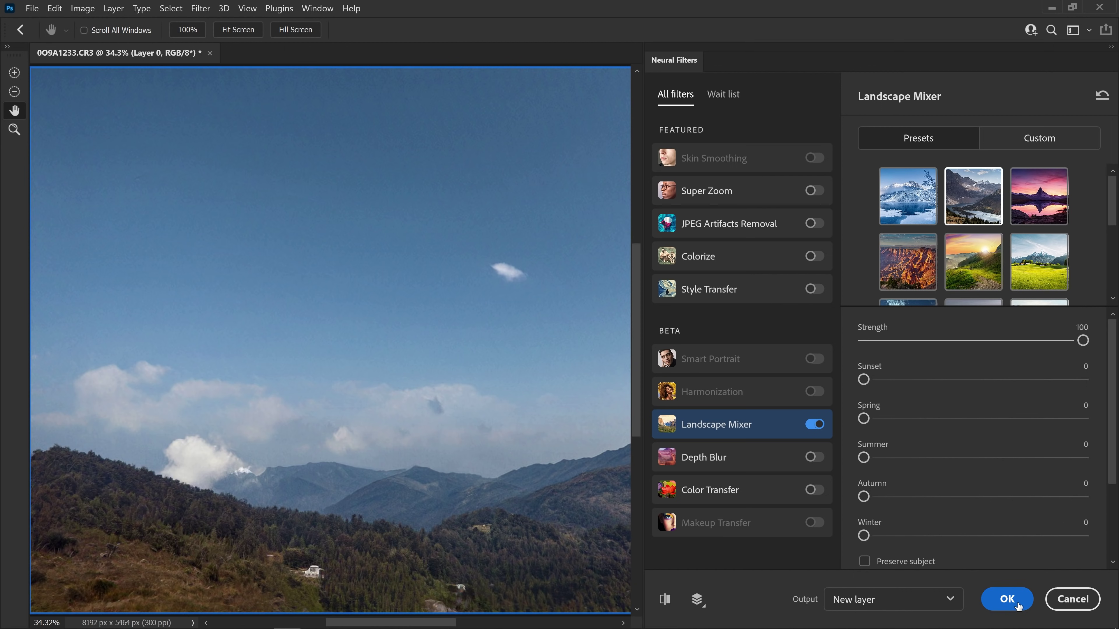
{"action": "left_click", "coordinate": [1008, 600]}
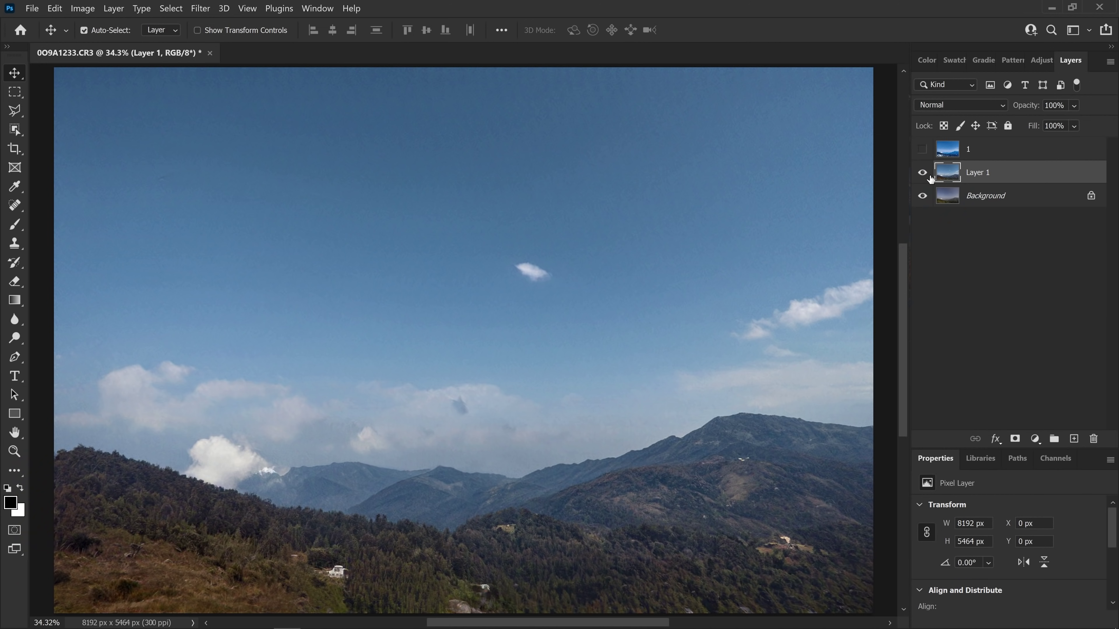
Step: Rename the alpine layer to '2', hide it, and select the Background layer
{"action": "double_click", "coordinate": [976, 173]}
{"action": "type", "text": "2"}
{"action": "key", "text": "Return"}
{"action": "left_click", "coordinate": [921, 173]}
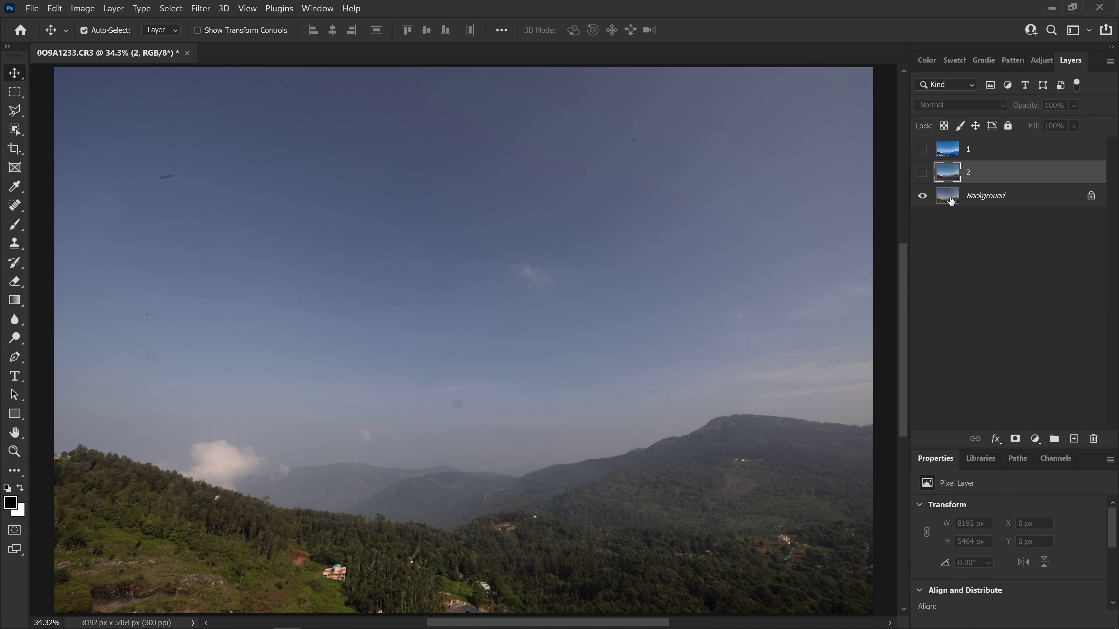
{"action": "left_click", "coordinate": [949, 197]}
{"action": "left_click", "coordinate": [201, 8]}
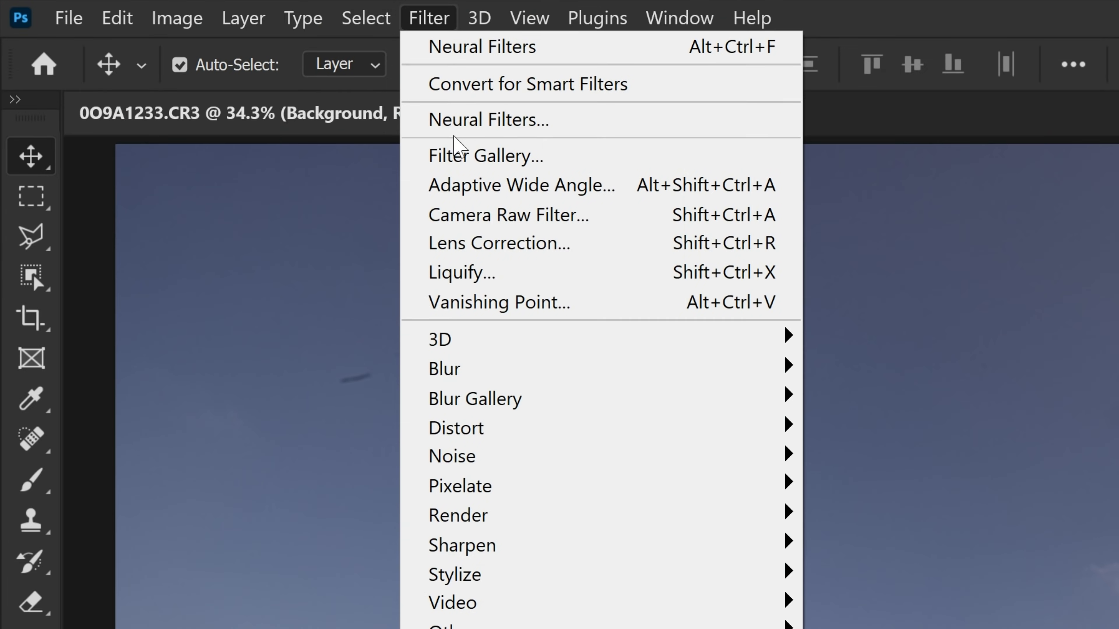
Step: Apply Landscape Mixer's purple sunset preset with Sunset at 57 as a new layer
{"action": "left_click", "coordinate": [425, 116]}
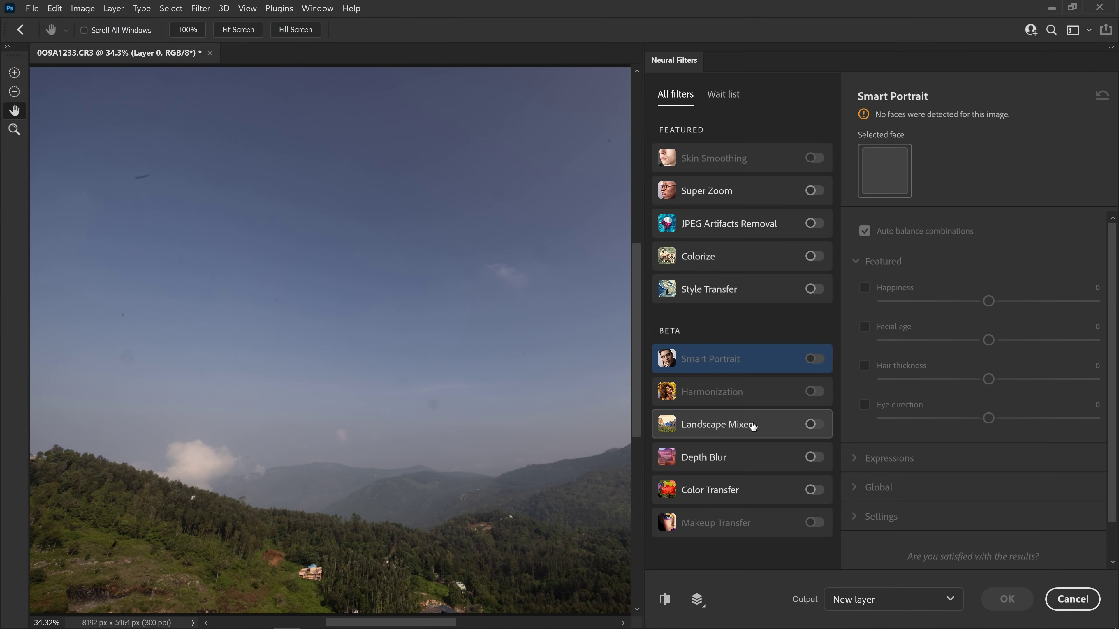
{"action": "left_click", "coordinate": [748, 425]}
{"action": "left_click", "coordinate": [812, 425]}
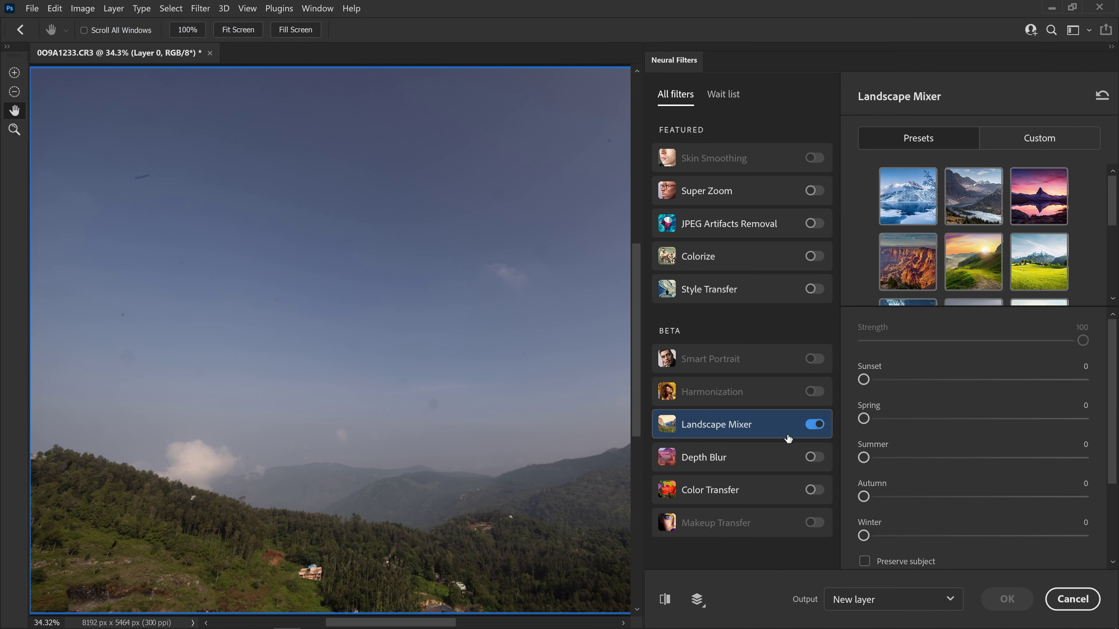
{"action": "left_click", "coordinate": [1035, 203]}
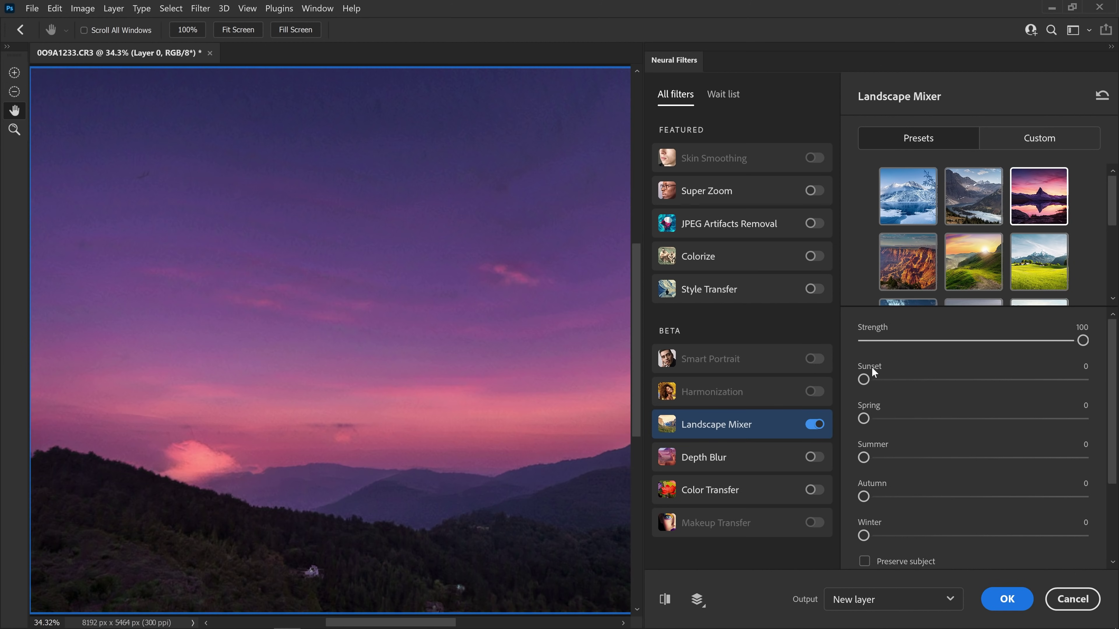
{"action": "left_click_drag", "start_coordinate": [863, 379], "coordinate": [951, 380]}
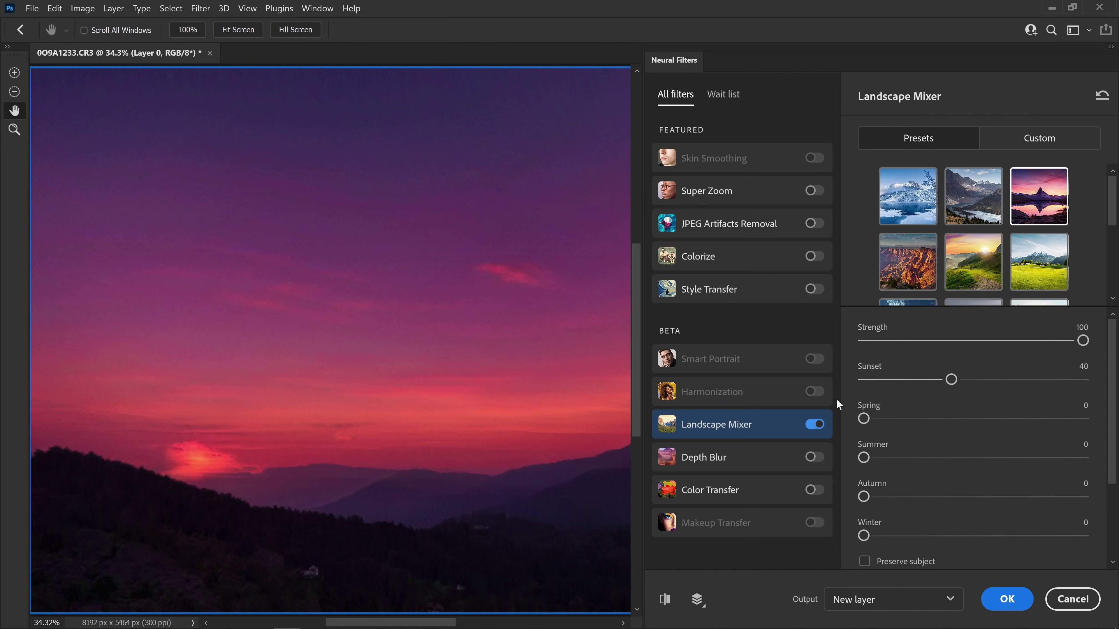
{"action": "left_click_drag", "start_coordinate": [952, 379], "coordinate": [989, 380]}
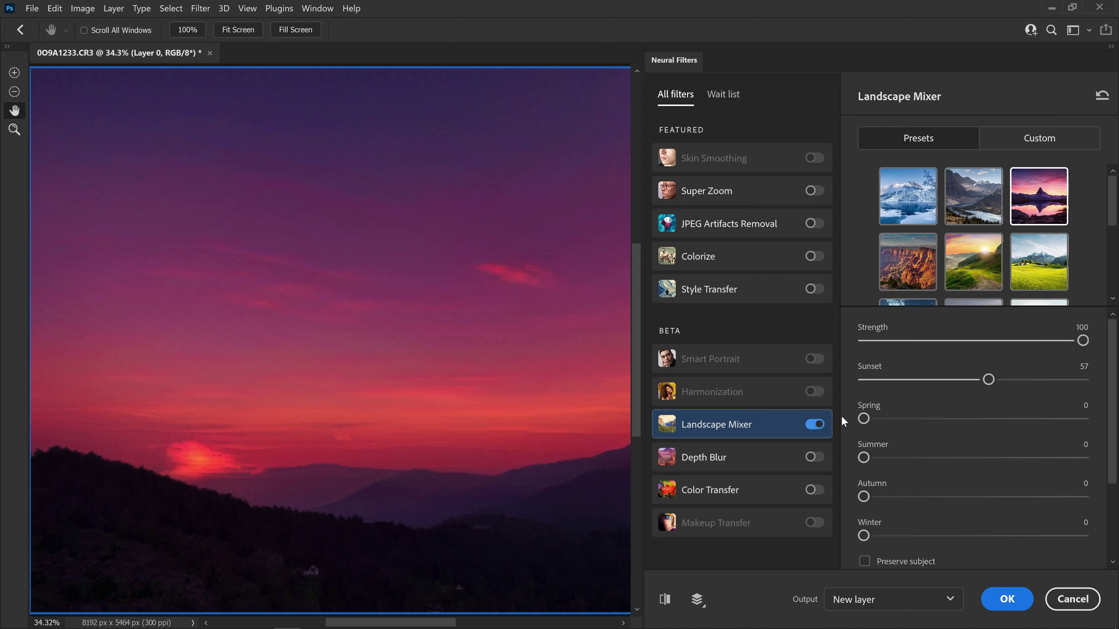
{"action": "left_click", "coordinate": [1007, 599]}
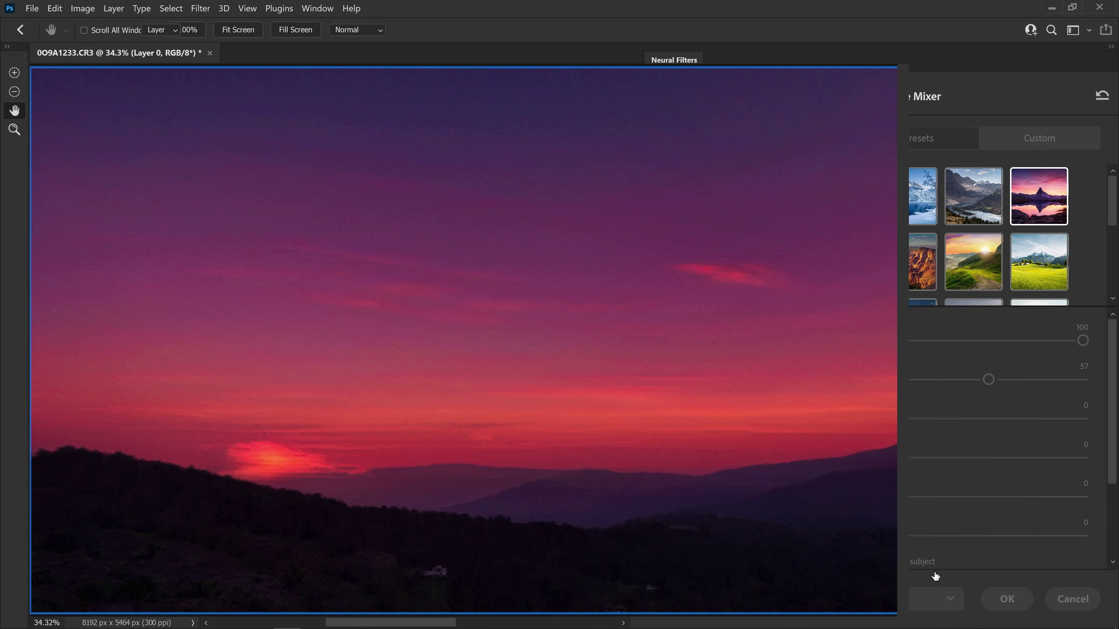
Step: Rename the sunset layer to '3', hide it, and select the Background layer
{"action": "double_click", "coordinate": [978, 195]}
{"action": "type", "text": "3"}
{"action": "key", "text": "Return"}
{"action": "left_click", "coordinate": [922, 195]}
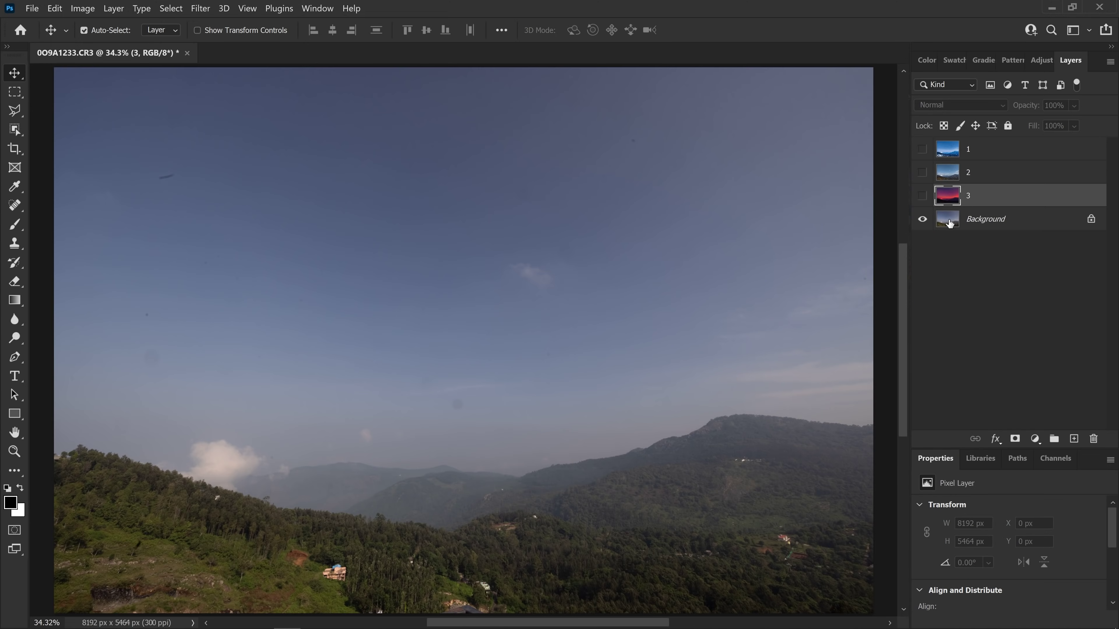
{"action": "left_click", "coordinate": [985, 219]}
{"action": "left_click", "coordinate": [199, 8]}
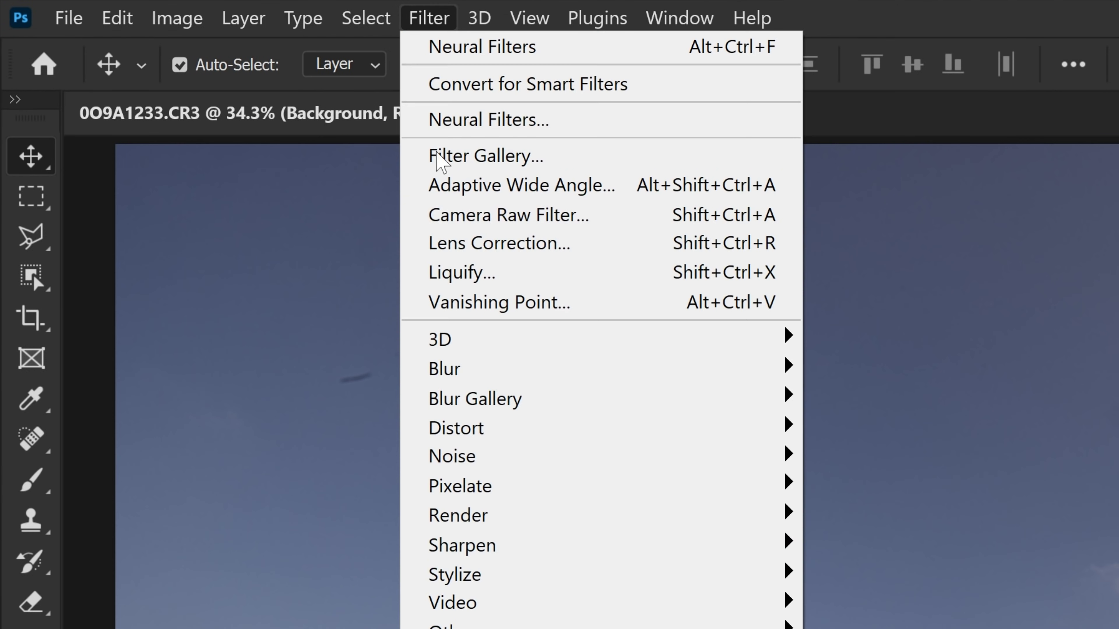
Step: Apply Landscape Mixer's desert preset to the photo as a new layer
{"action": "left_click", "coordinate": [454, 118]}
{"action": "left_click", "coordinate": [767, 425]}
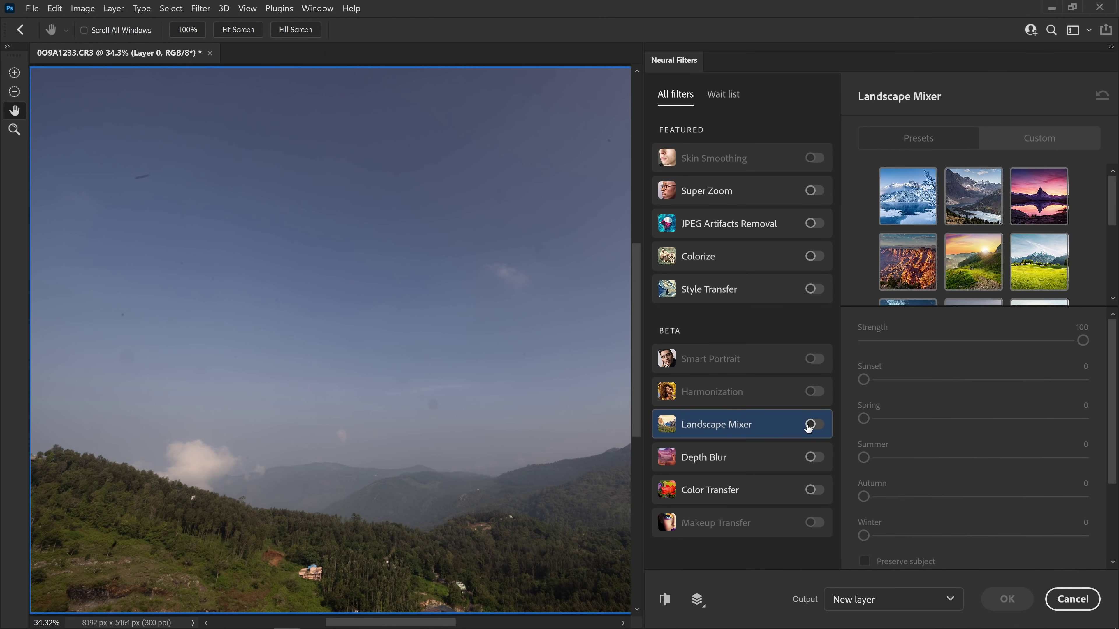
{"action": "scroll", "coordinate": [1112, 200], "scroll_direction": "down", "scroll_amount": 3}
{"action": "left_click", "coordinate": [910, 260]}
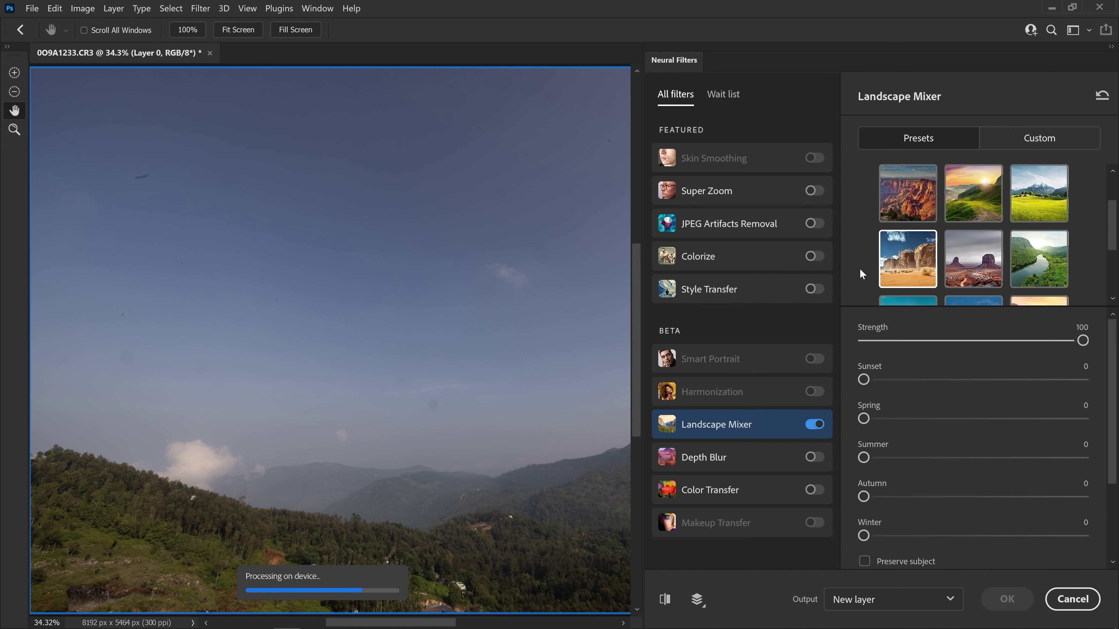
{"action": "left_click", "coordinate": [997, 597]}
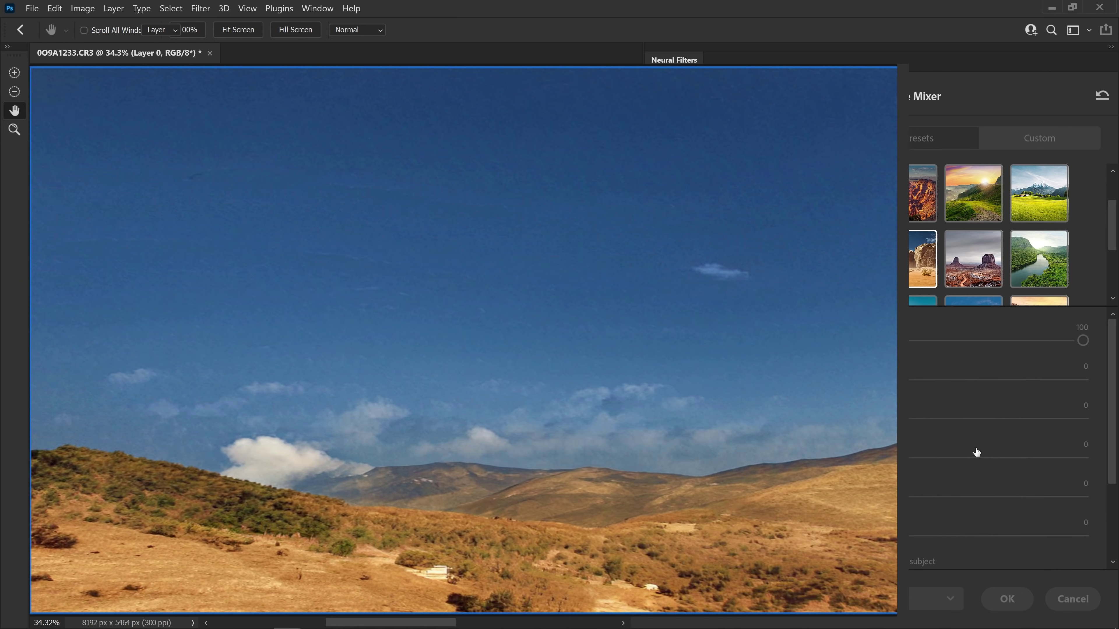
Step: Rename the desert layer to '4' and hide it
{"action": "double_click", "coordinate": [987, 219]}
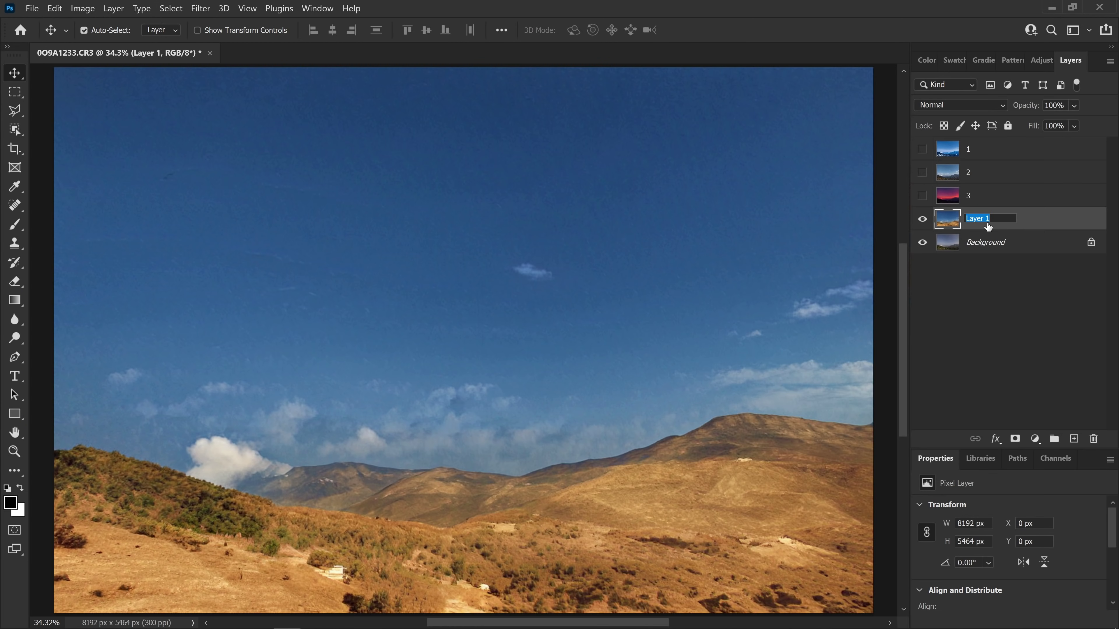
{"action": "type", "text": "4"}
{"action": "key", "text": "Return"}
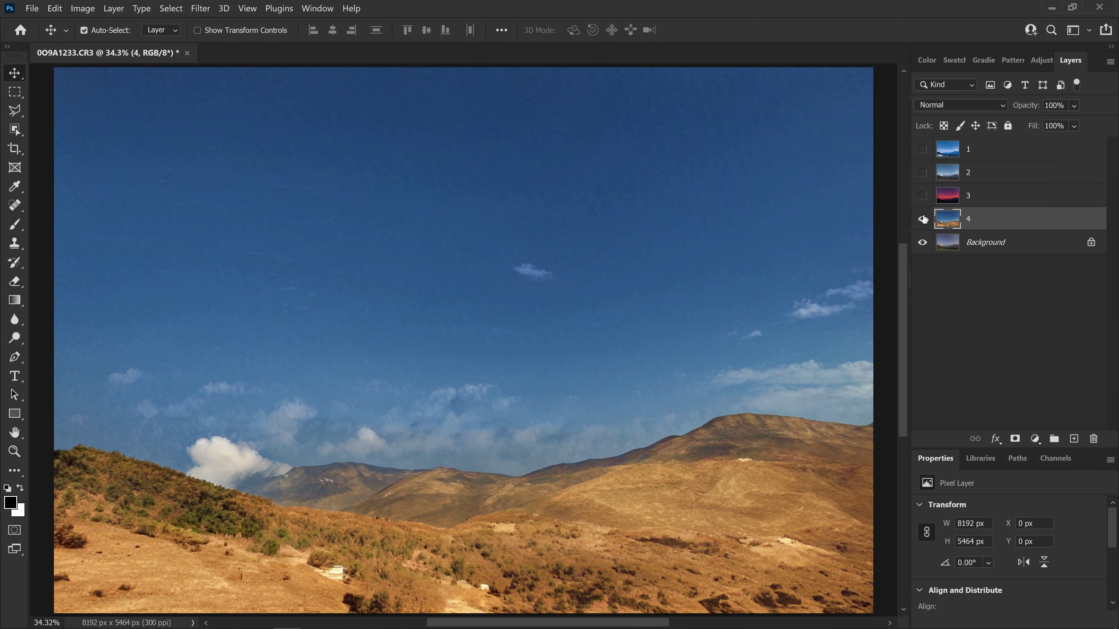
{"action": "left_click", "coordinate": [922, 220]}
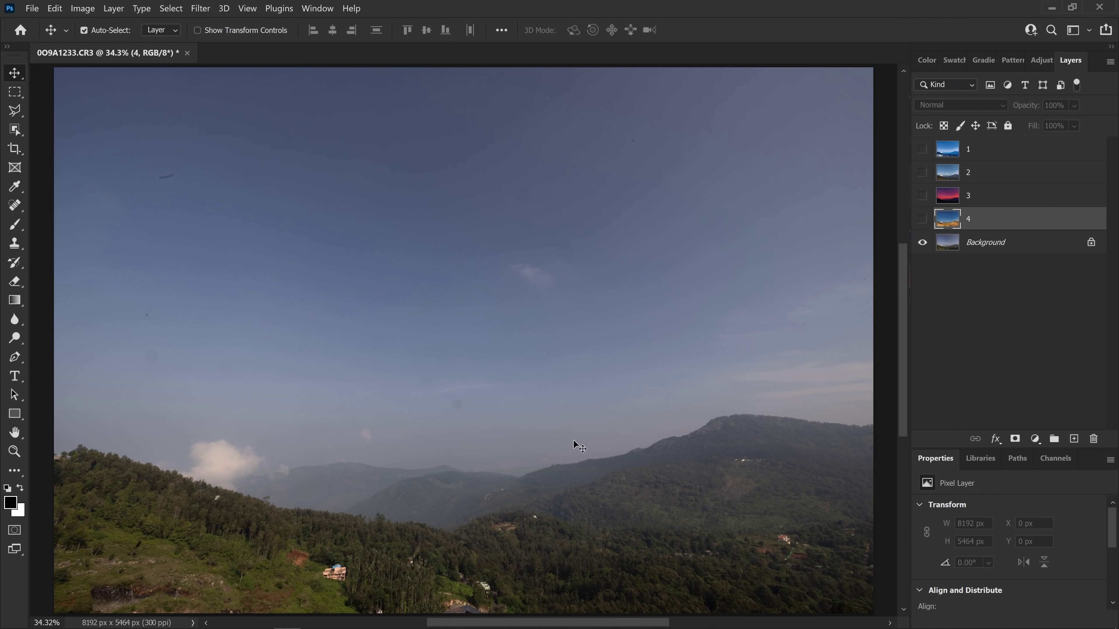
{"action": "left_click", "coordinate": [922, 219]}
{"action": "left_click", "coordinate": [923, 220]}
{"action": "left_click", "coordinate": [922, 195]}
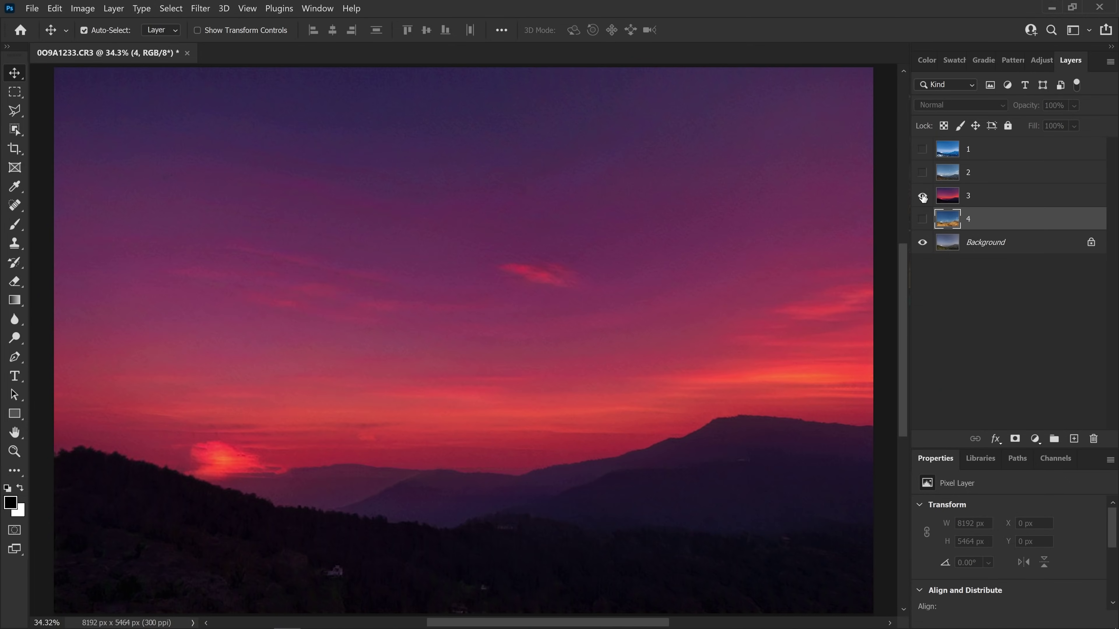
{"action": "left_click", "coordinate": [922, 195]}
{"action": "left_click", "coordinate": [922, 173]}
{"action": "left_click", "coordinate": [923, 173]}
{"action": "left_click", "coordinate": [923, 150]}
{"action": "left_click", "coordinate": [923, 150]}
{"action": "left_click", "coordinate": [922, 195]}
{"action": "left_click", "coordinate": [922, 195]}
{"action": "left_click", "coordinate": [922, 220]}
{"action": "left_click", "coordinate": [923, 219]}
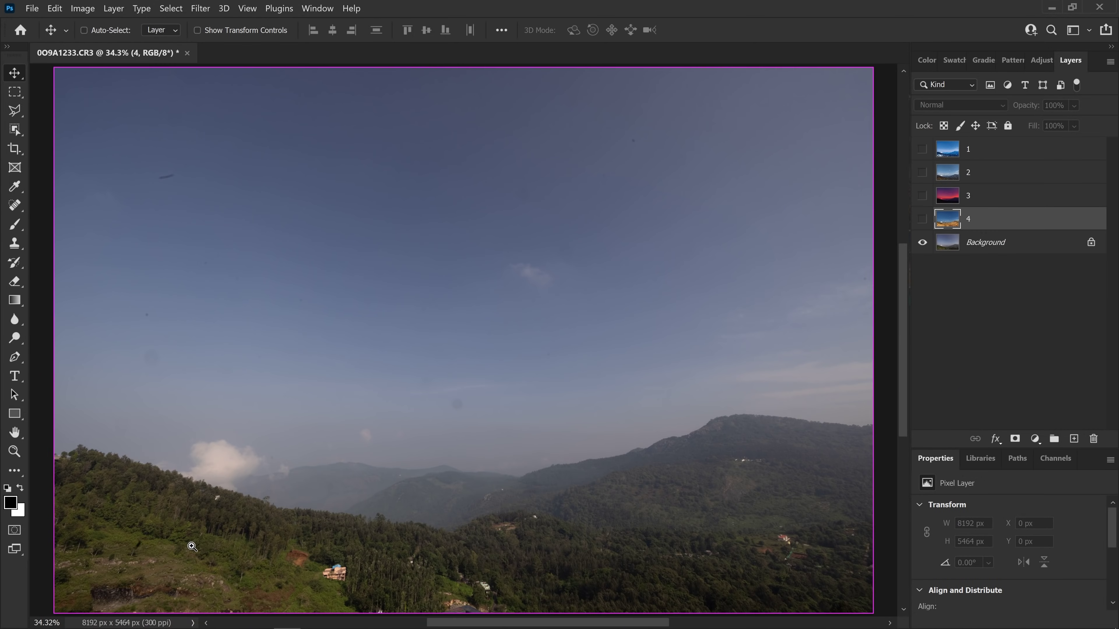
{"action": "scroll", "coordinate": [191, 546], "scroll_direction": "up", "scroll_amount": 5}
{"action": "left_click_drag", "start_coordinate": [265, 549], "coordinate": [474, 437]}
{"action": "scroll", "coordinate": [462, 444], "scroll_direction": "up", "scroll_amount": 2}
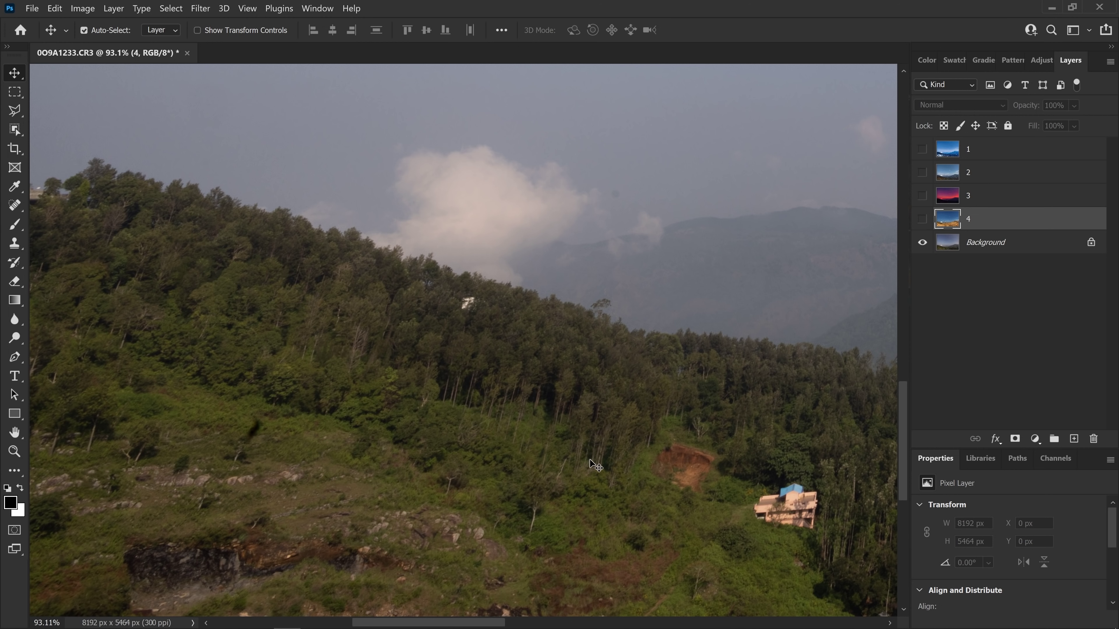
{"action": "left_click", "coordinate": [923, 220]}
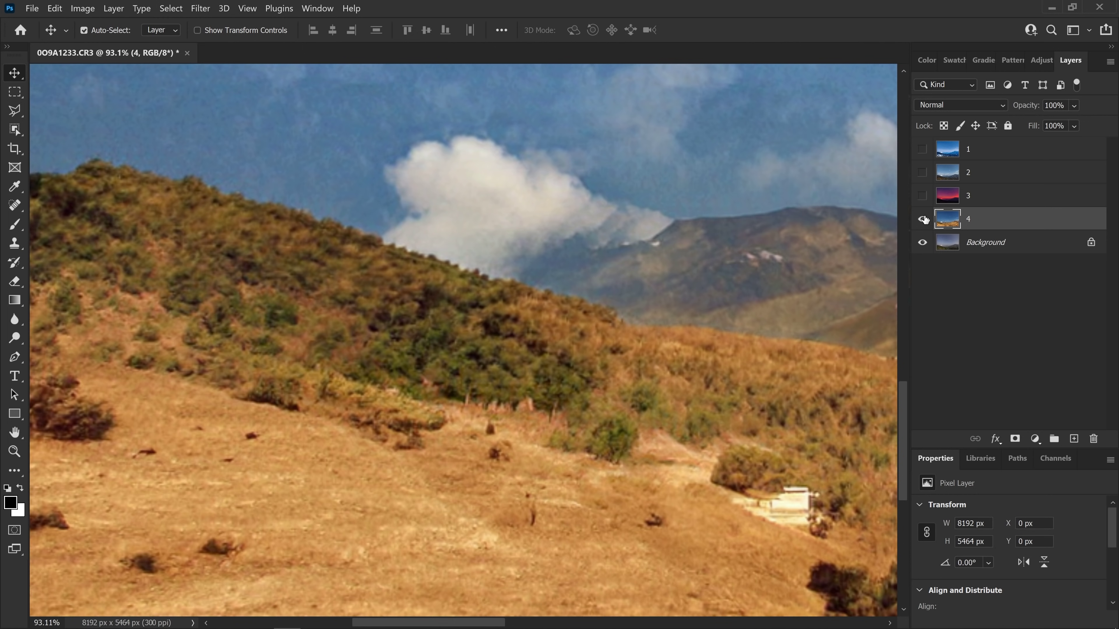
{"action": "left_click", "coordinate": [922, 220]}
{"action": "left_click", "coordinate": [922, 220]}
{"action": "left_click", "coordinate": [922, 219]}
{"action": "left_click", "coordinate": [922, 219]}
{"action": "left_click", "coordinate": [922, 219]}
{"action": "left_click", "coordinate": [922, 219]}
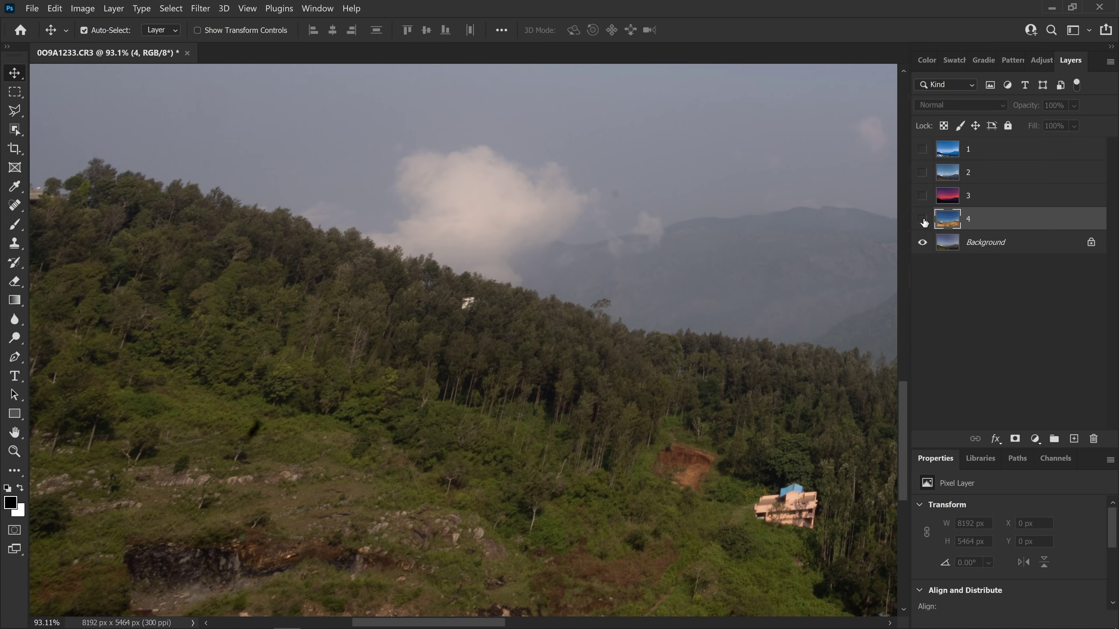
{"action": "left_click", "coordinate": [922, 219]}
{"action": "left_click", "coordinate": [922, 219]}
{"action": "left_click", "coordinate": [922, 220]}
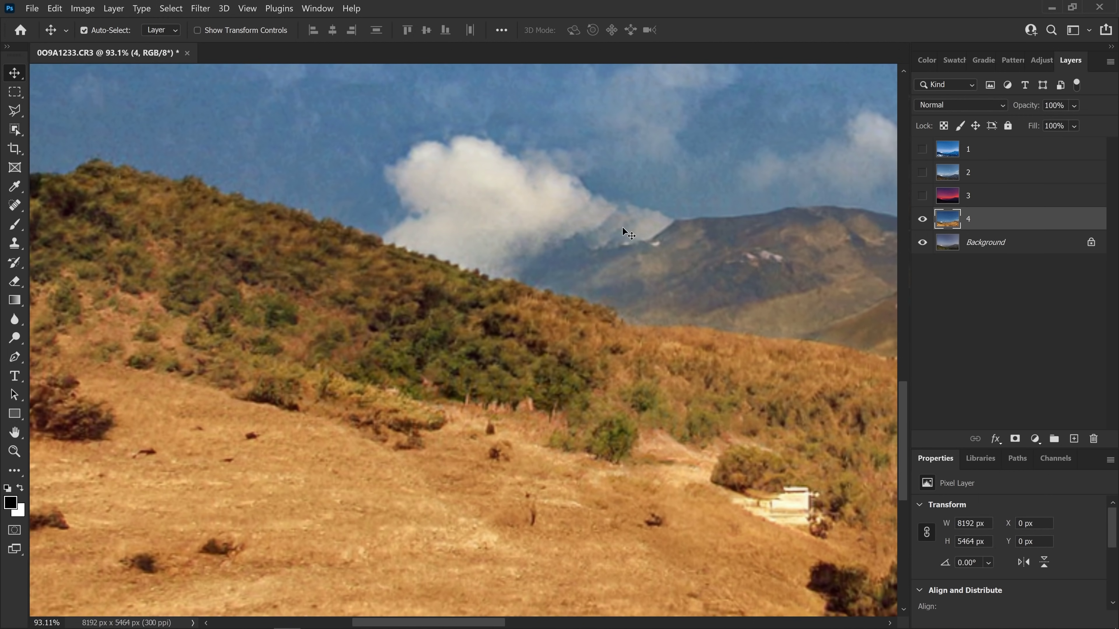
{"action": "left_click", "coordinate": [922, 220]}
{"action": "left_click", "coordinate": [922, 220]}
{"action": "left_click", "coordinate": [921, 220]}
{"action": "left_click", "coordinate": [921, 221]}
{"action": "left_click", "coordinate": [921, 220]}
{"action": "left_click", "coordinate": [922, 220]}
{"action": "left_click", "coordinate": [922, 220]}
{"action": "left_click", "coordinate": [923, 220]}
{"action": "left_click", "coordinate": [922, 220]}
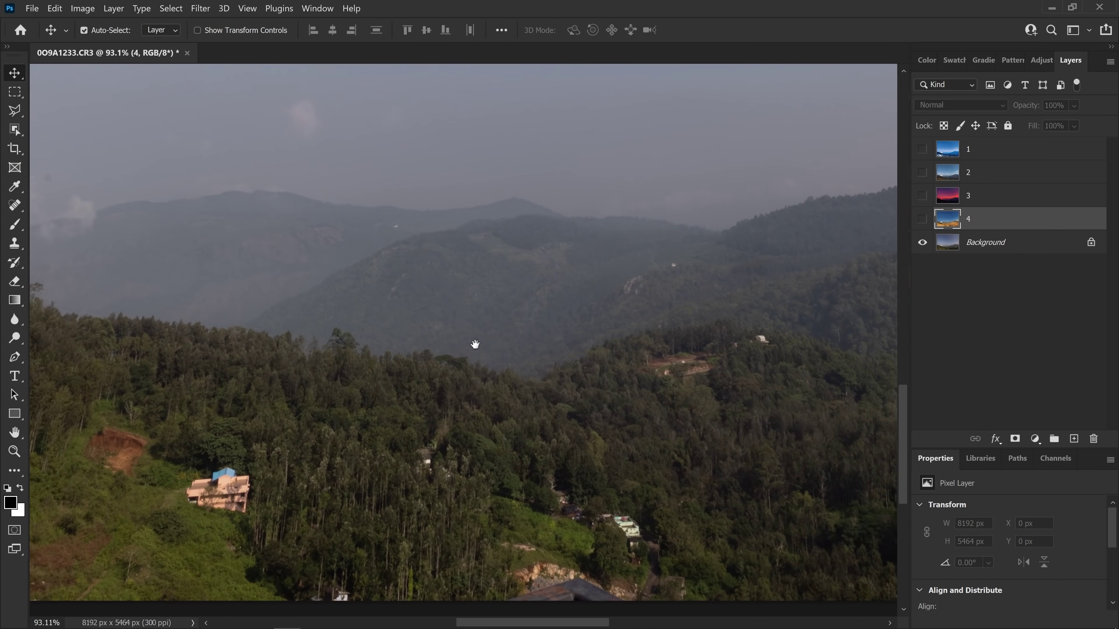
{"action": "scroll", "coordinate": [407, 337], "scroll_direction": "right", "scroll_amount": 5}
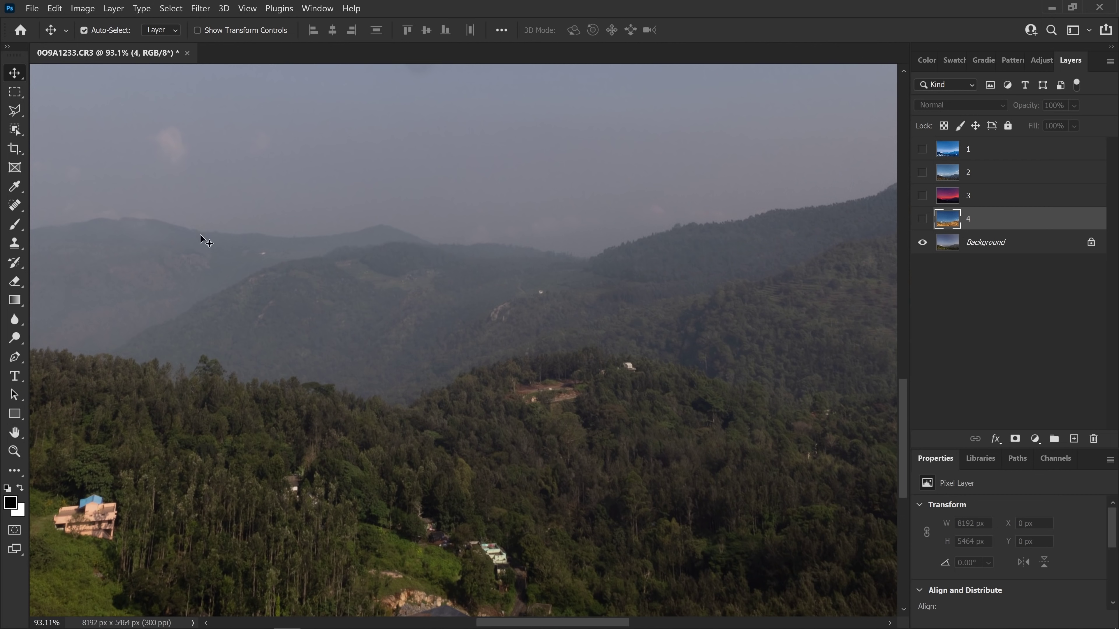
{"action": "left_click", "coordinate": [923, 221]}
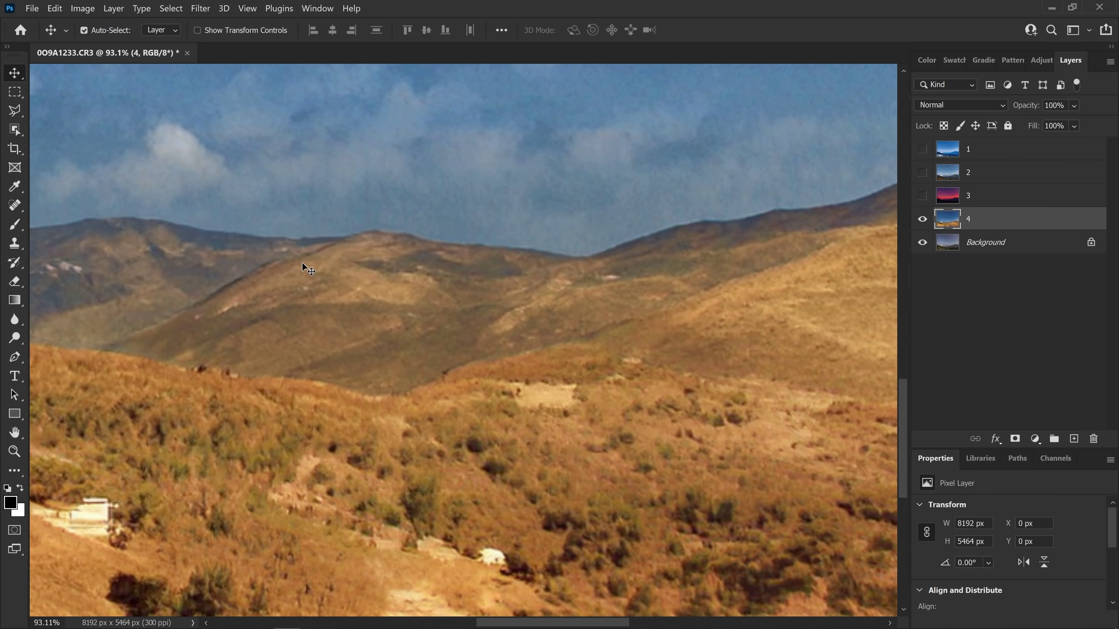
{"action": "left_click", "coordinate": [923, 220]}
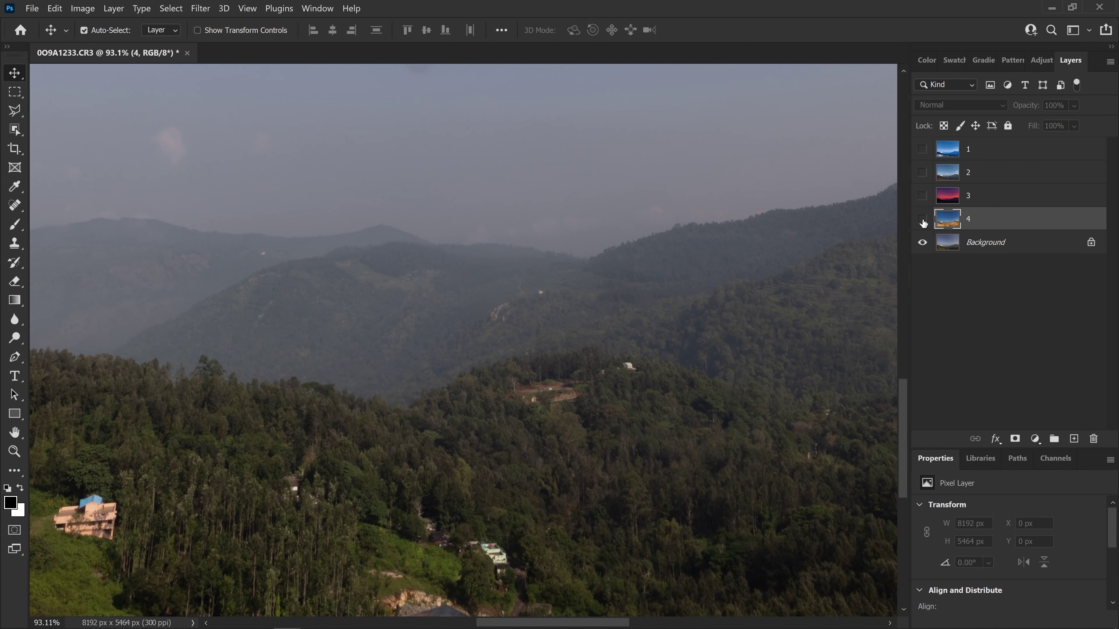
{"action": "left_click", "coordinate": [924, 221]}
{"action": "left_click", "coordinate": [924, 221]}
{"action": "left_click", "coordinate": [924, 222]}
{"action": "left_click", "coordinate": [924, 221]}
{"action": "left_click", "coordinate": [925, 221]}
{"action": "left_click", "coordinate": [924, 221]}
{"action": "right_click", "coordinate": [488, 285]}
{"action": "left_click", "coordinate": [495, 305]}
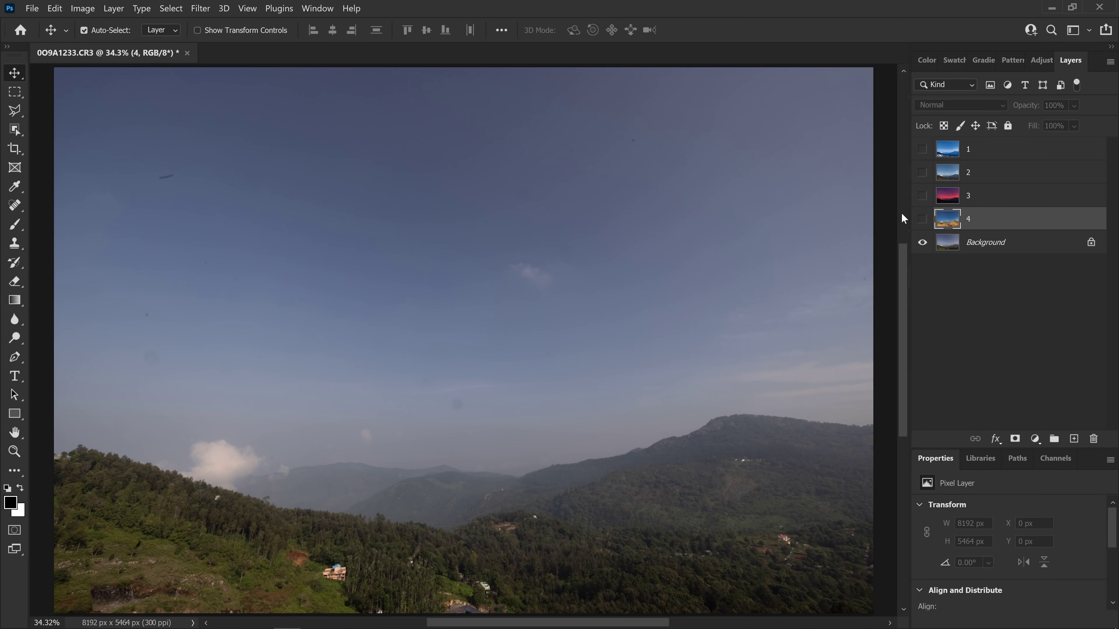
{"action": "left_click_drag", "start_coordinate": [225, 558], "coordinate": [390, 458]}
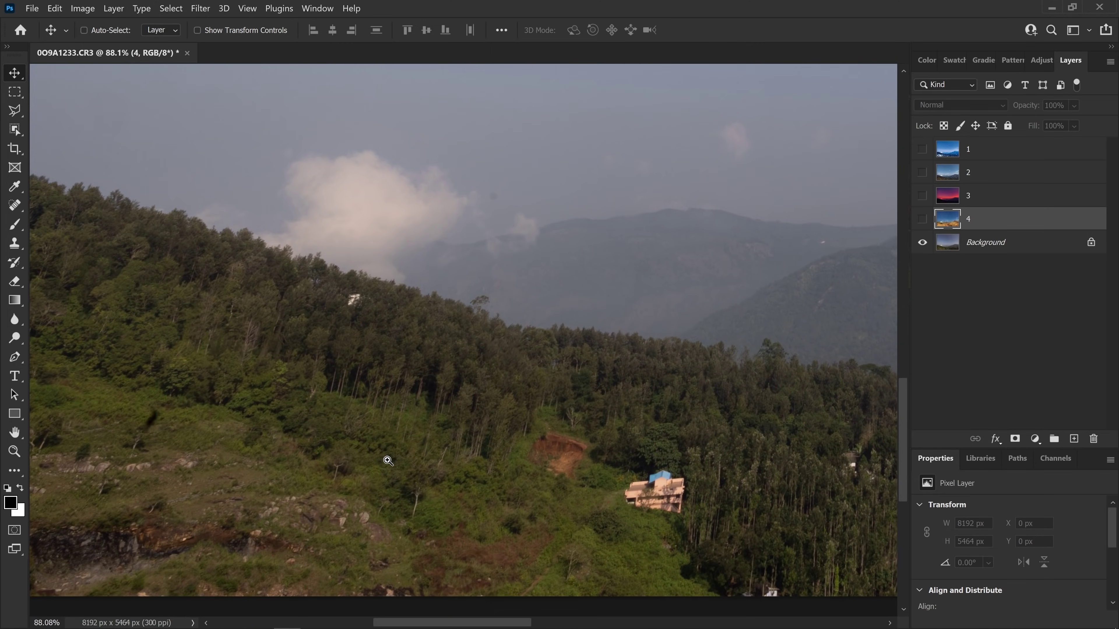
{"action": "left_click", "coordinate": [943, 155]}
{"action": "left_click", "coordinate": [921, 150]}
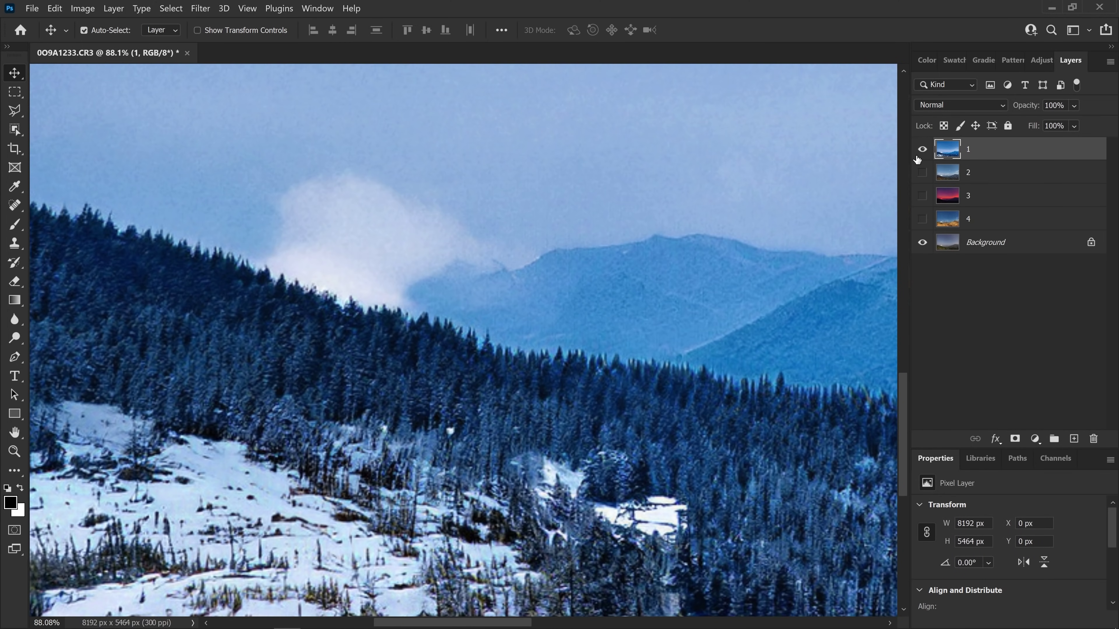
{"action": "key", "text": "ctrl+comma"}
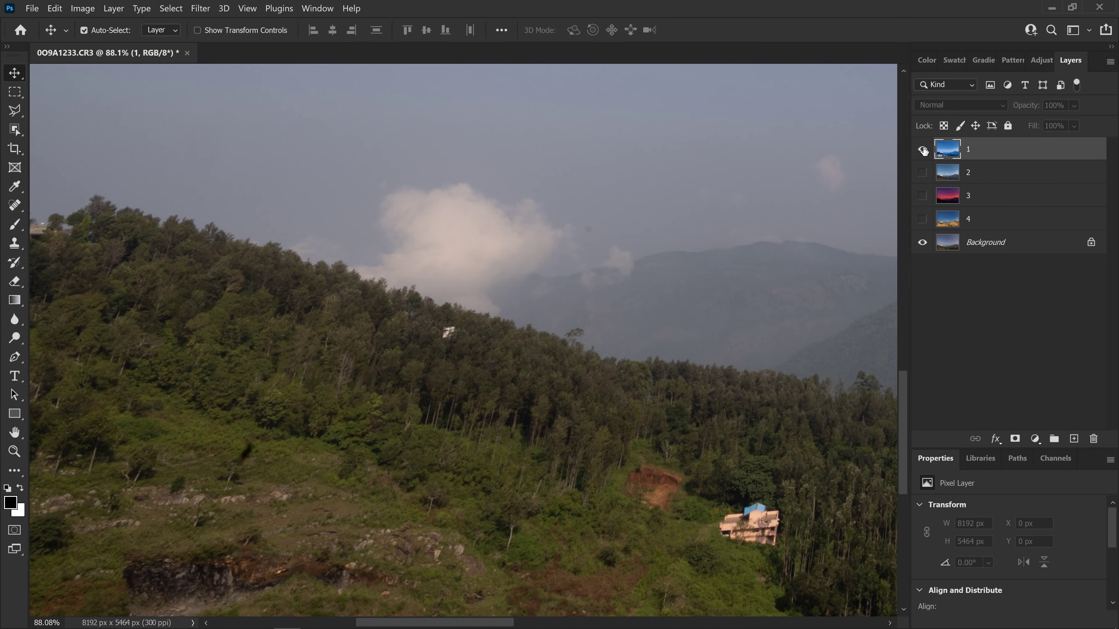
{"action": "left_click", "coordinate": [923, 150]}
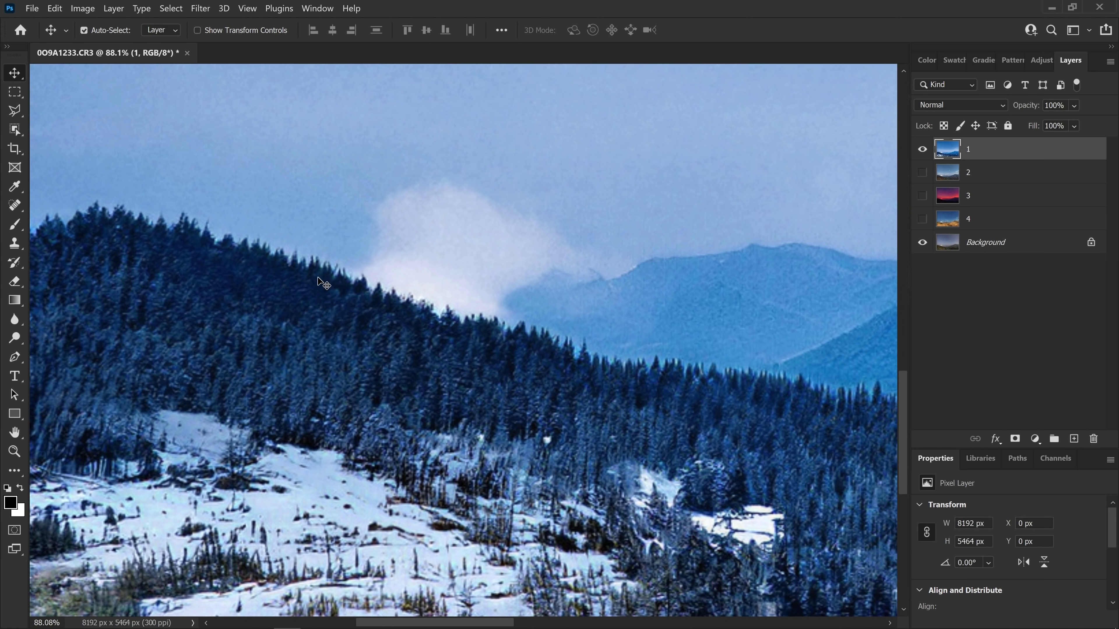
{"action": "left_click", "coordinate": [923, 152]}
{"action": "left_click", "coordinate": [922, 152]}
{"action": "left_click", "coordinate": [923, 152]}
{"action": "key", "text": "ctrl+0"}
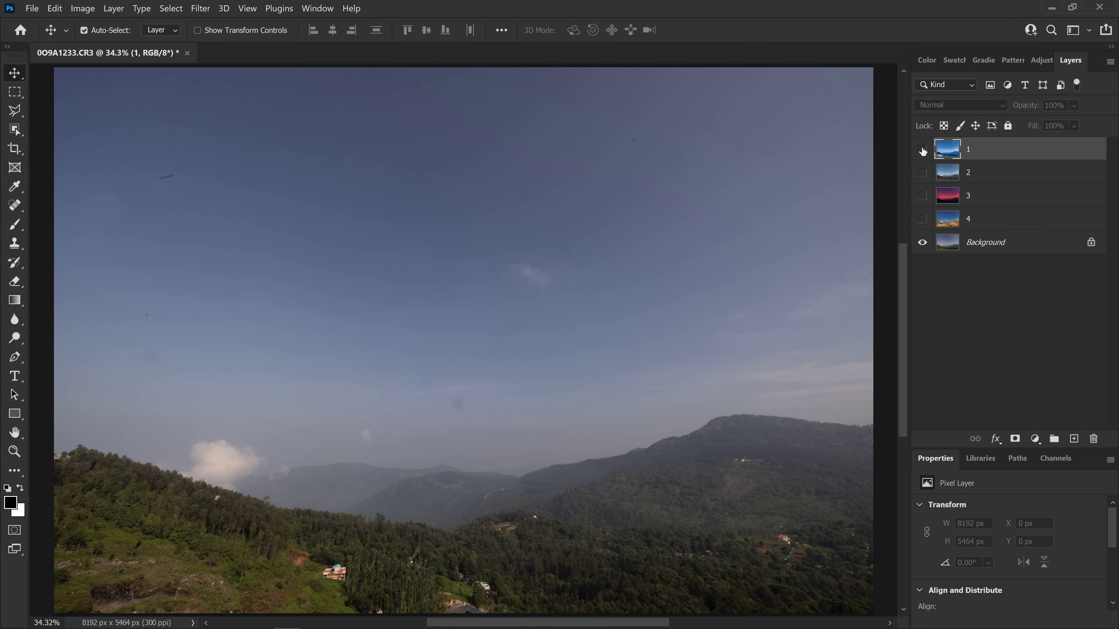
{"action": "left_click", "coordinate": [924, 149]}
{"action": "left_click", "coordinate": [922, 152]}
{"action": "left_click", "coordinate": [922, 219]}
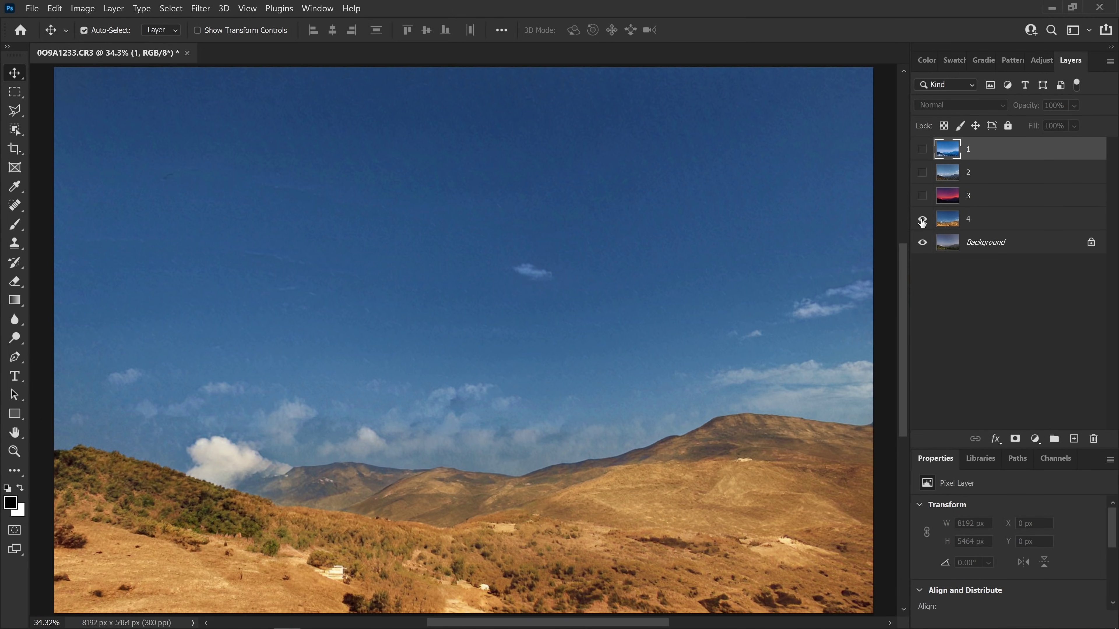
{"action": "left_click", "coordinate": [922, 220]}
{"action": "left_click", "coordinate": [923, 196]}
{"action": "left_click", "coordinate": [922, 196]}
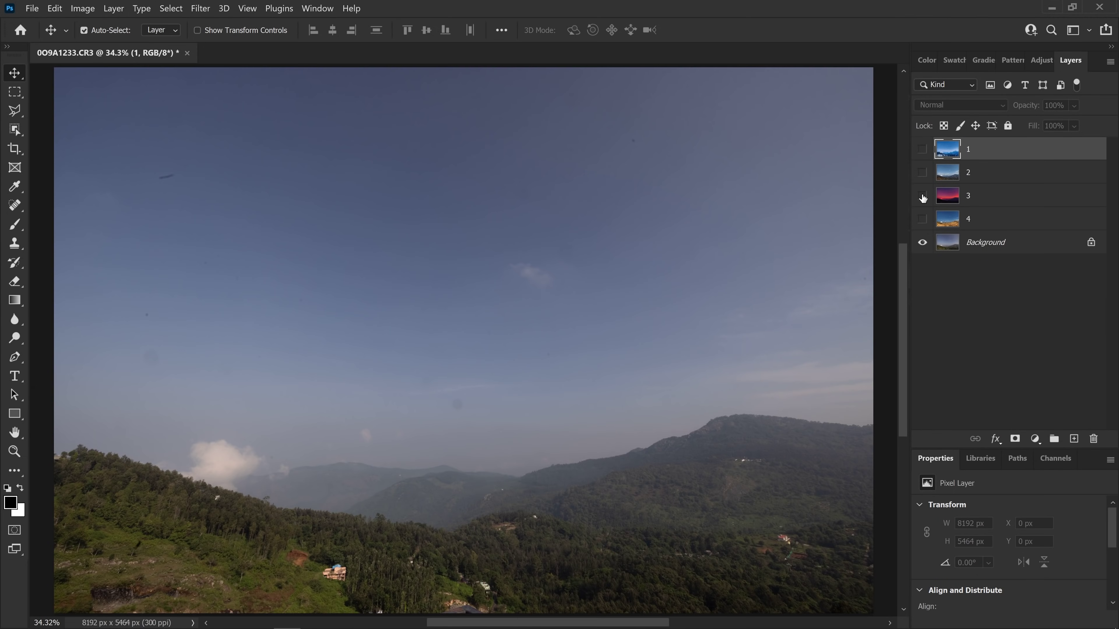
{"action": "left_click", "coordinate": [922, 172]}
{"action": "left_click", "coordinate": [922, 172]}
{"action": "left_click", "coordinate": [923, 151]}
{"action": "left_click", "coordinate": [923, 151]}
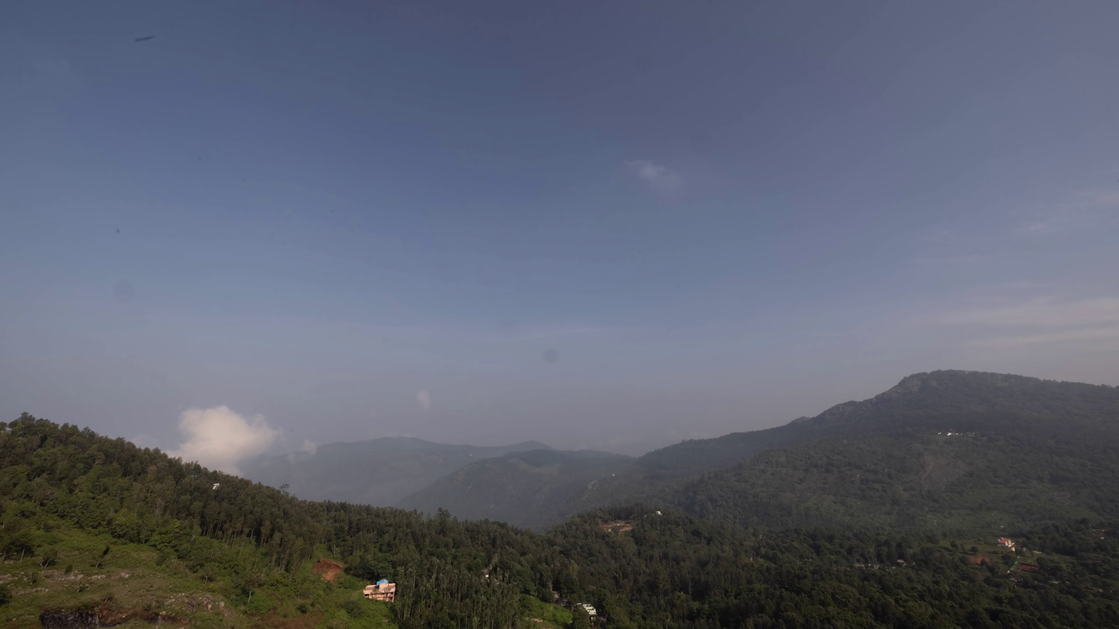